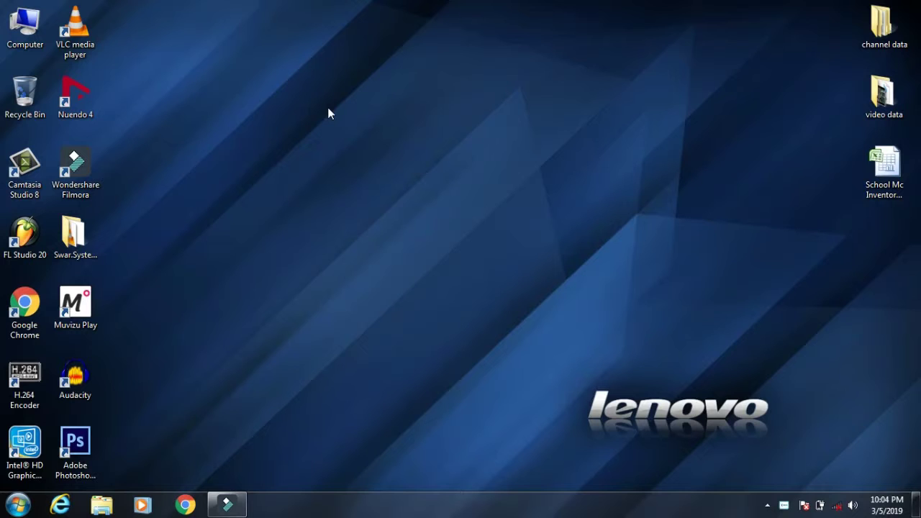
right_click(345, 83)
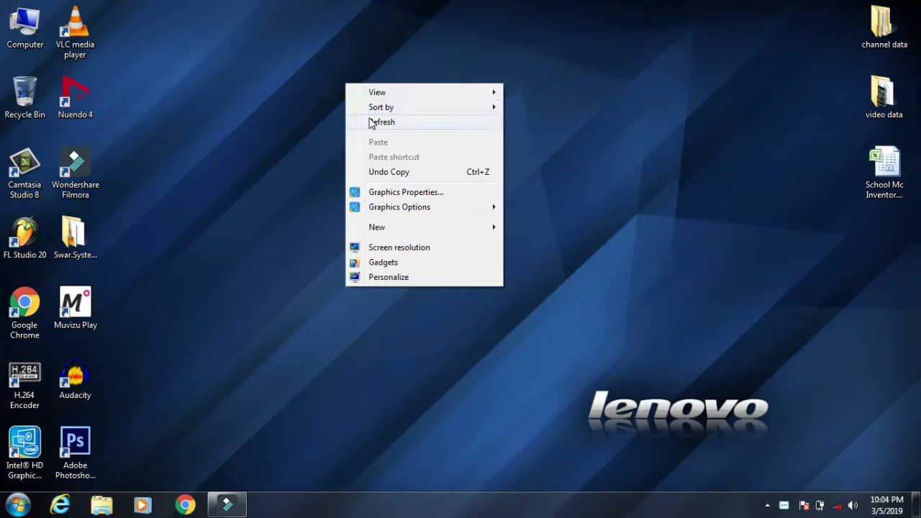
click(369, 120)
right_click(260, 58)
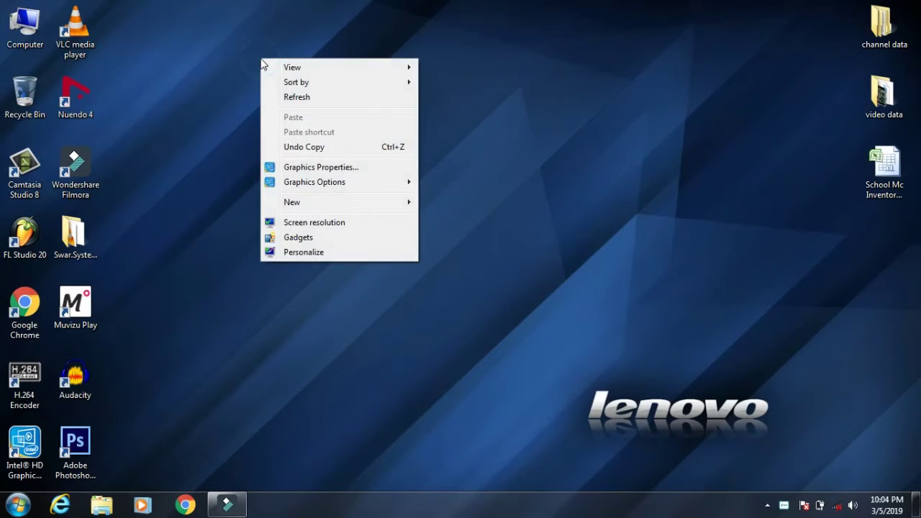
click(293, 101)
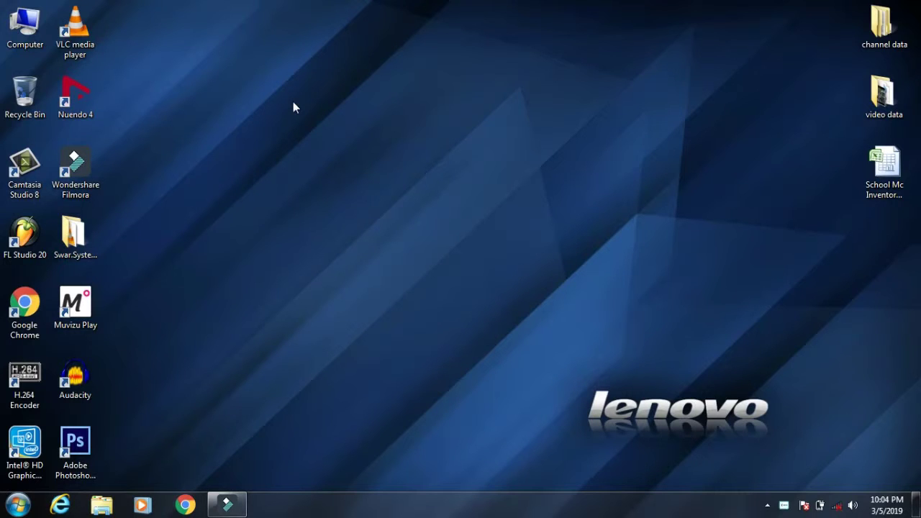
right_click(279, 64)
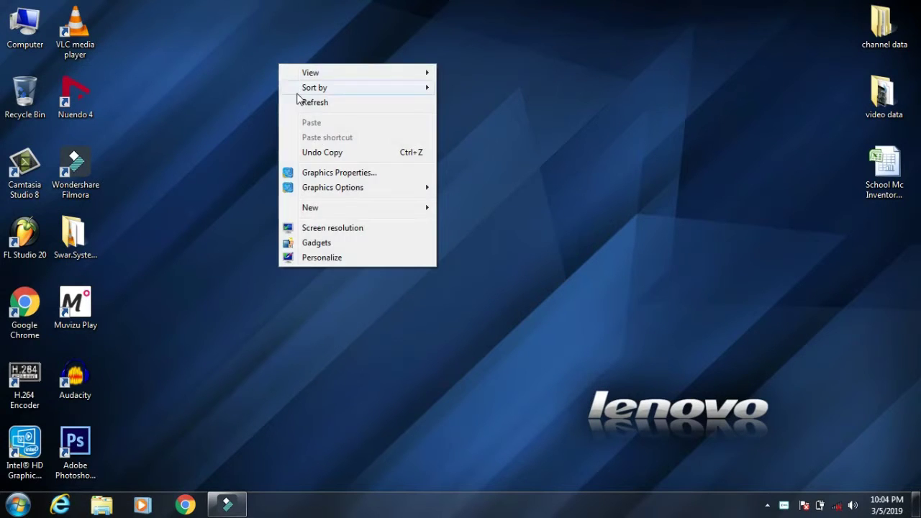
click(301, 100)
right_click(238, 49)
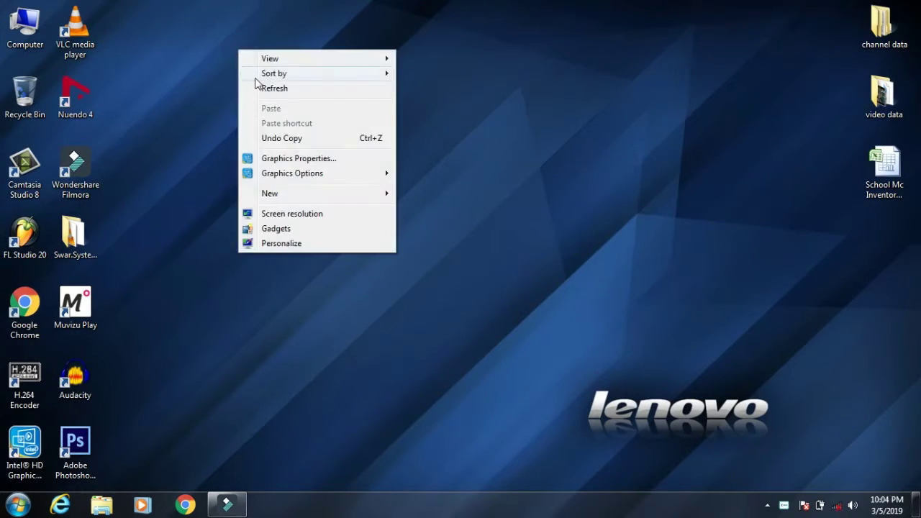
click(263, 87)
right_click(242, 72)
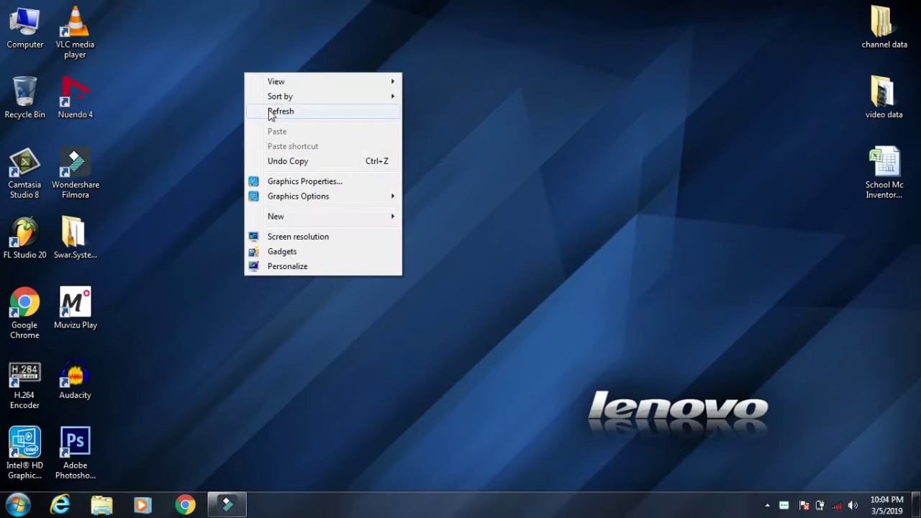
click(269, 110)
right_click(225, 70)
click(252, 112)
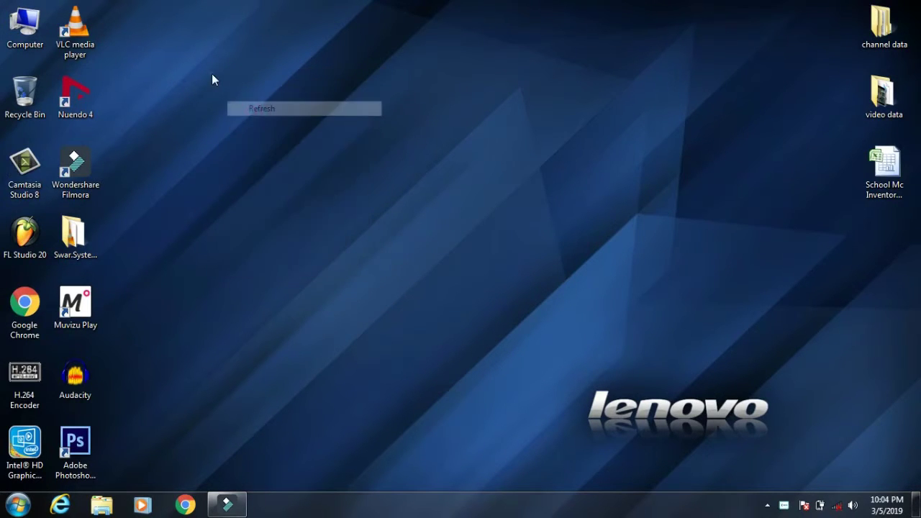
right_click(211, 74)
click(234, 119)
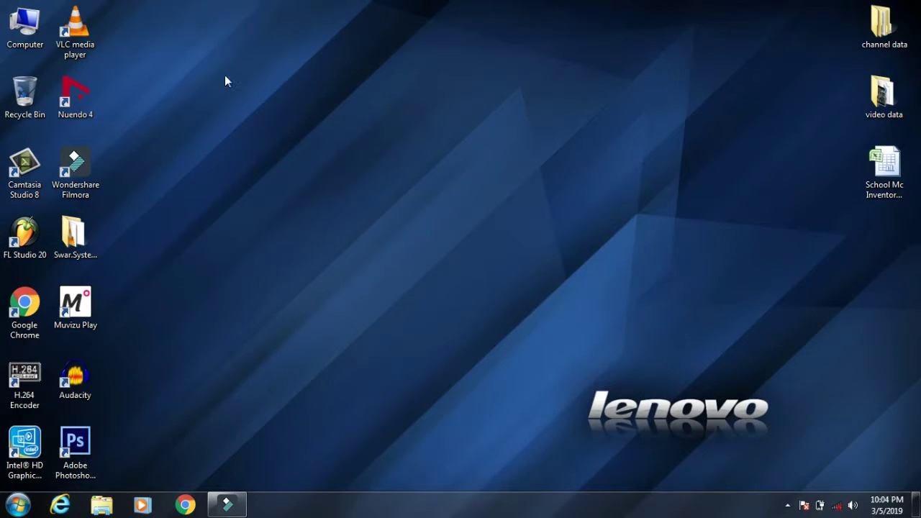
right_click(224, 75)
click(244, 113)
right_click(221, 67)
click(241, 103)
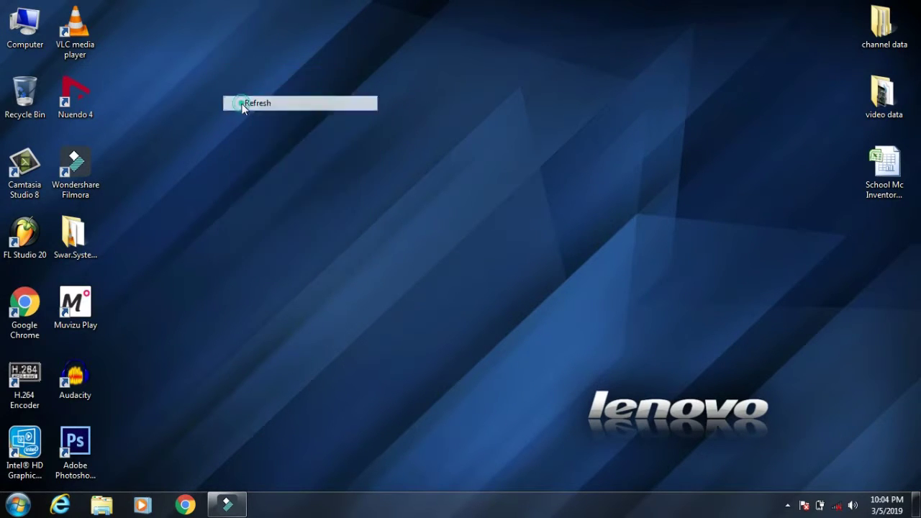
- Switch to Filmora and import the video "Filmora Video Editing Tutorial Part 2" from the filmora folder into the media library
click(227, 504)
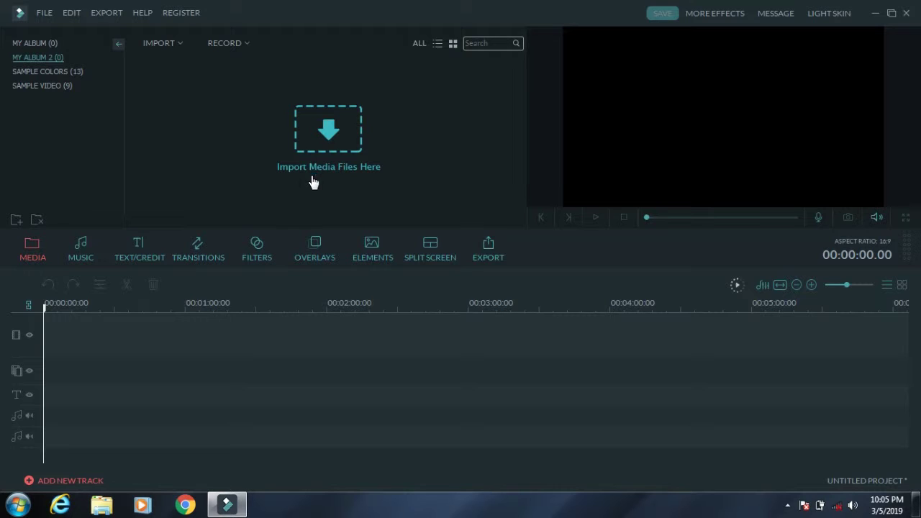
double_click(187, 131)
click(401, 8)
double_click(210, 150)
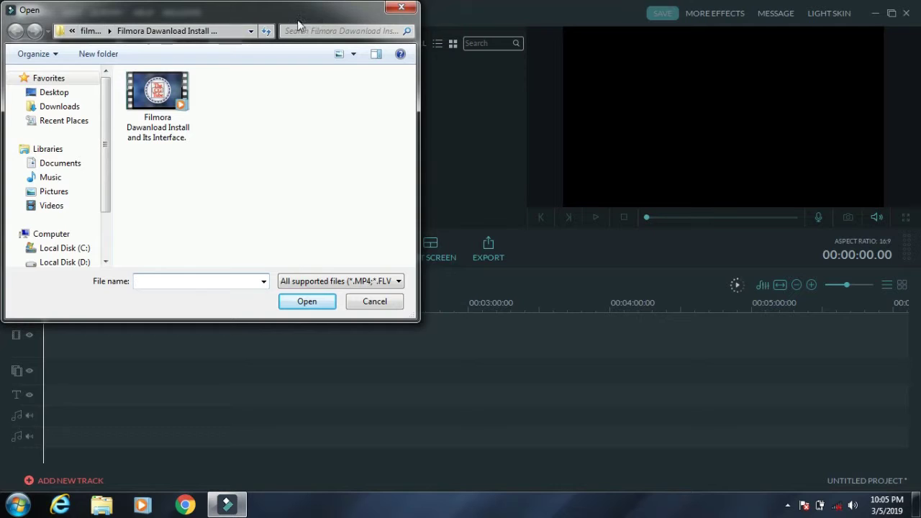
click(91, 31)
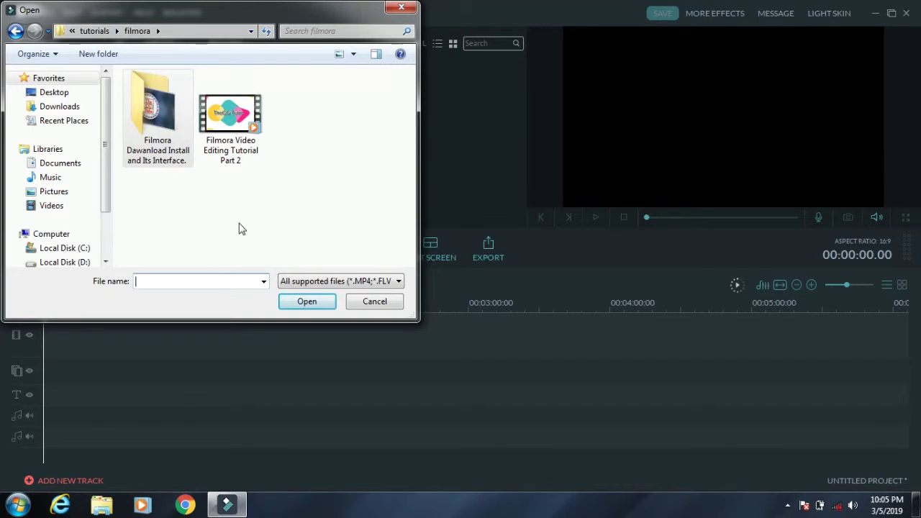
click(230, 115)
click(314, 303)
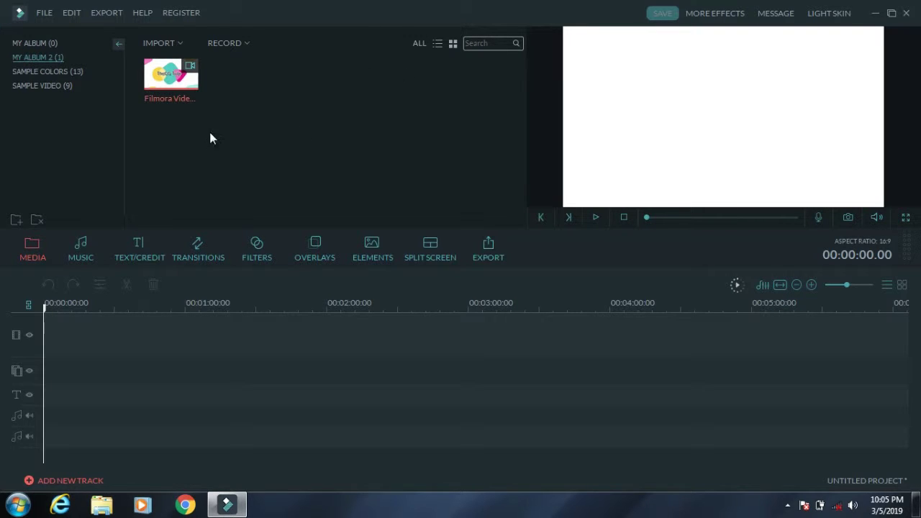
- Preview the first seconds of the imported video from the media library, pause it and clear the selection
drag(287, 134, 154, 72)
double_click(172, 77)
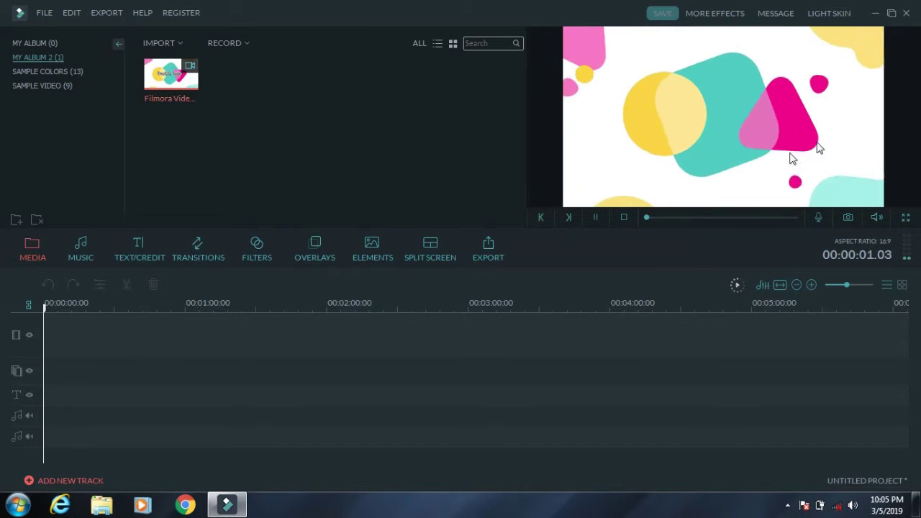
click(595, 217)
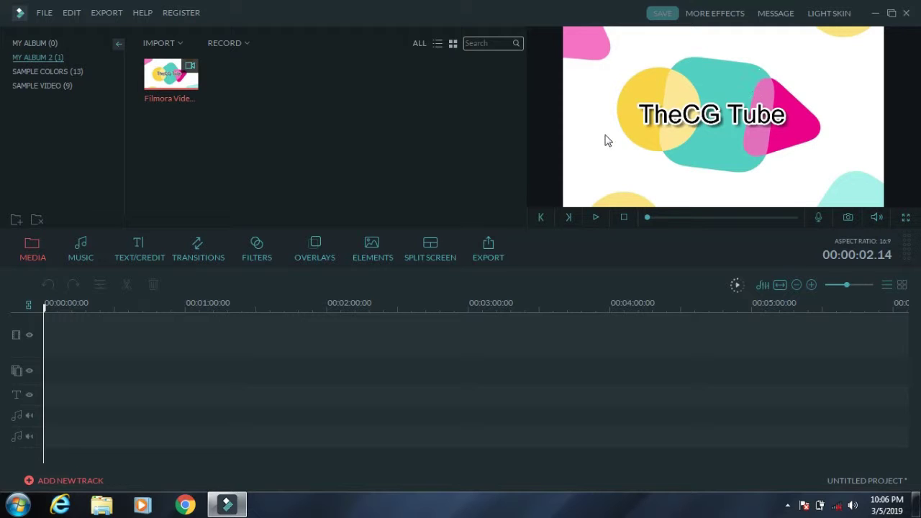
click(352, 136)
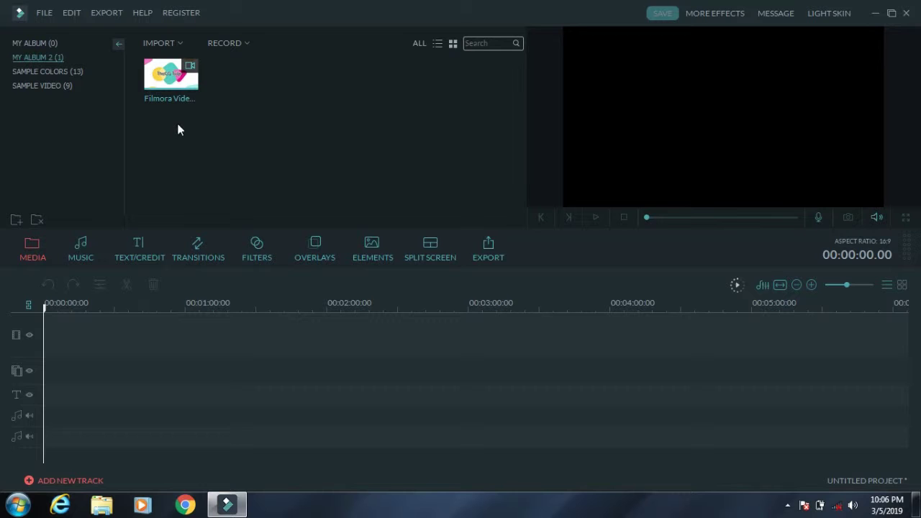
- Place the imported video at the start of the video track so the whole clip fits the timeline
click(154, 80)
drag(142, 383, 55, 335)
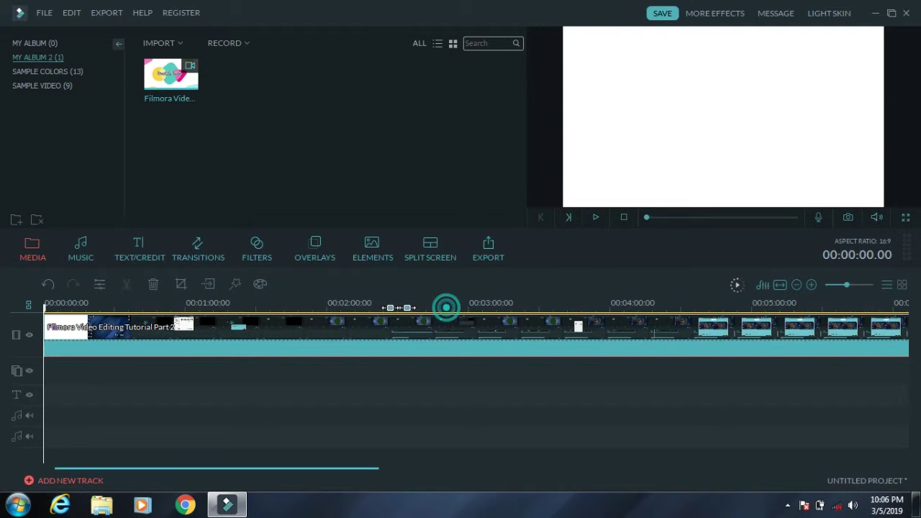
scroll(446, 307, down, 3)
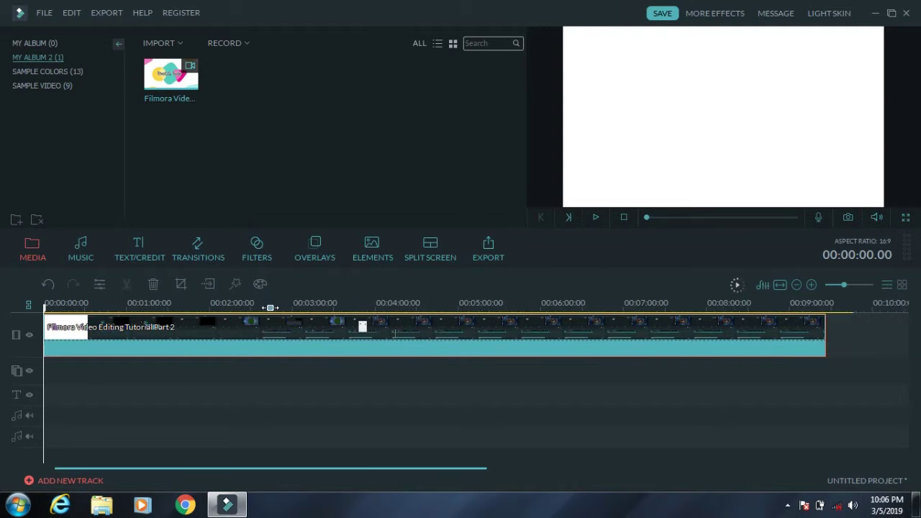
- Detach the audio from the video clip on the timeline onto its own audio track
right_click(171, 347)
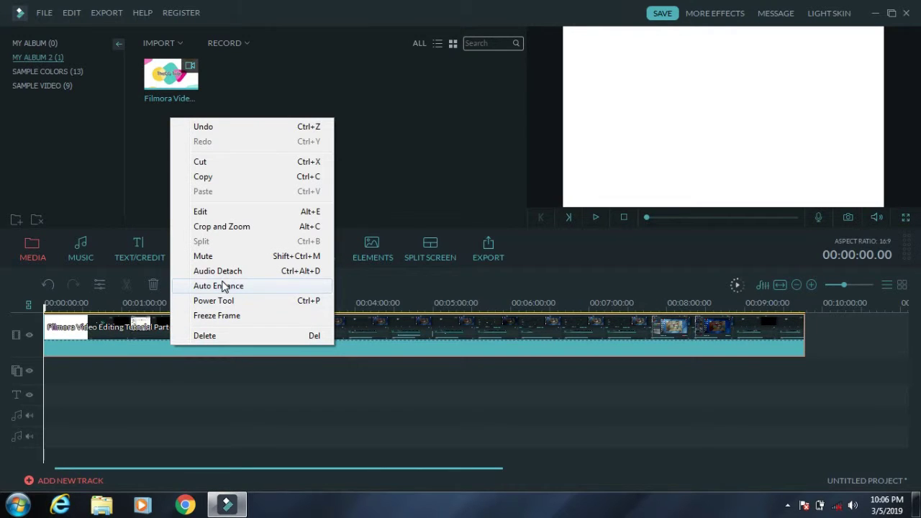
click(244, 383)
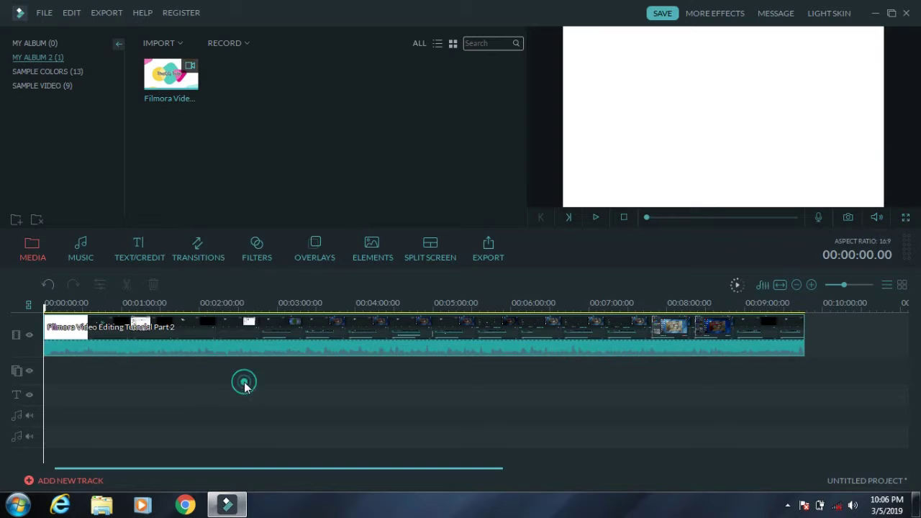
click(271, 350)
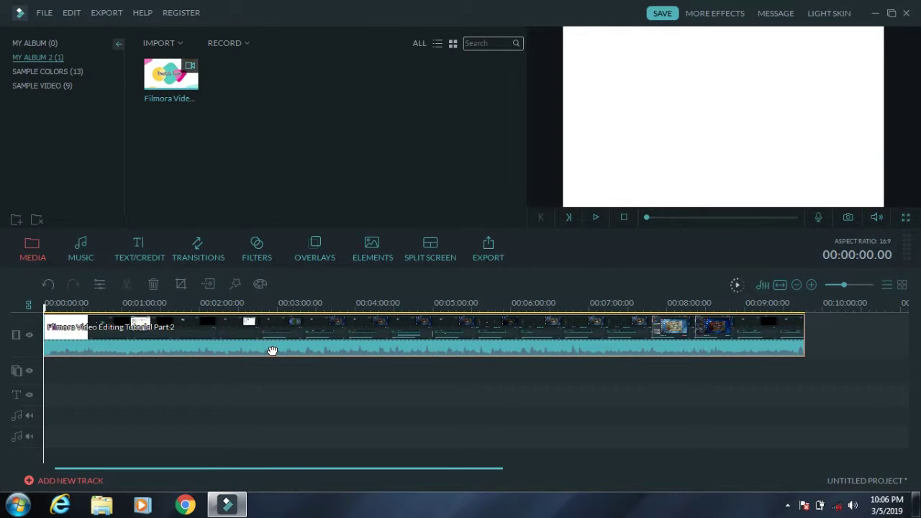
key(ctrl+alt+d)
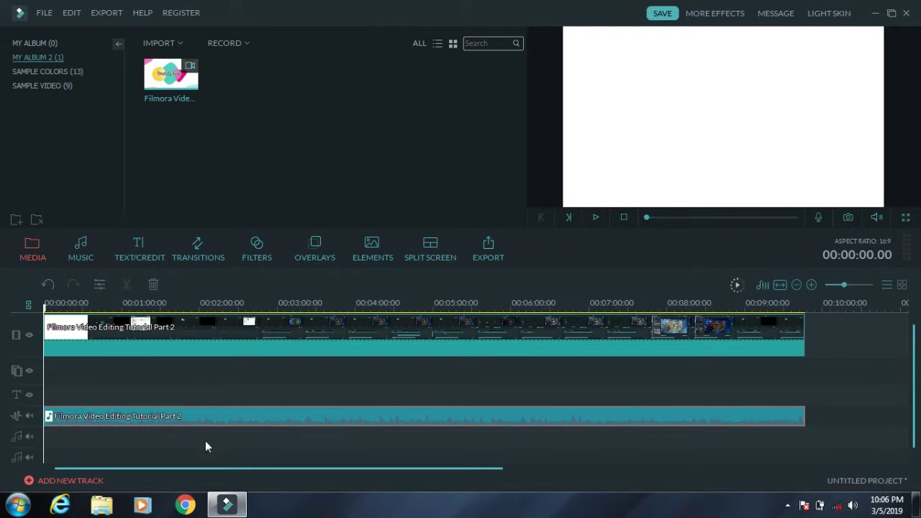
- Open the detached audio's settings and try out fade-in and fade-out, returning both to 0.00s
double_click(256, 422)
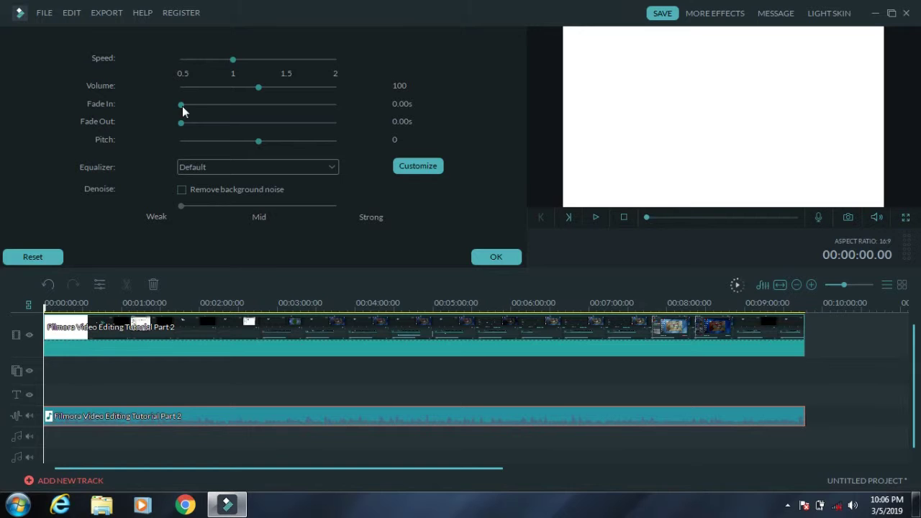
mouse_move(182, 106)
mouse_down()
mouse_move(190, 106)
mouse_move(188, 122)
mouse_up()
click(235, 105)
click(235, 121)
drag(235, 120, 186, 123)
drag(244, 103, 173, 125)
click(307, 415)
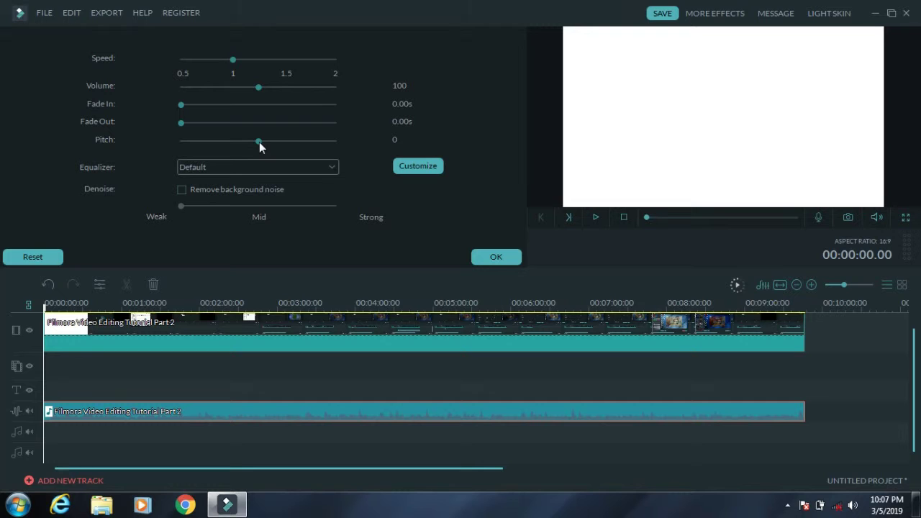
- Customize the detached audio's equalizer with band 31 at -6.48, band 63 at -2.16 and band 250 at -1.08
click(261, 166)
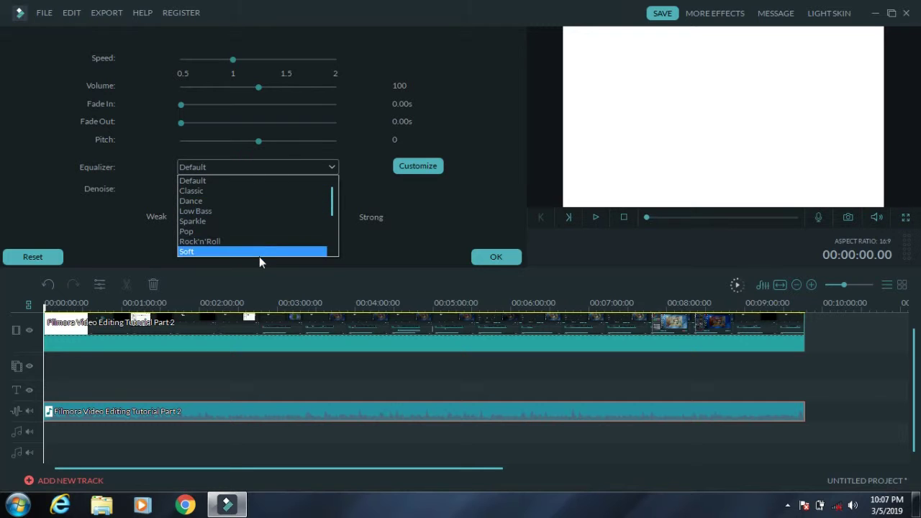
scroll(324, 203, down, 3)
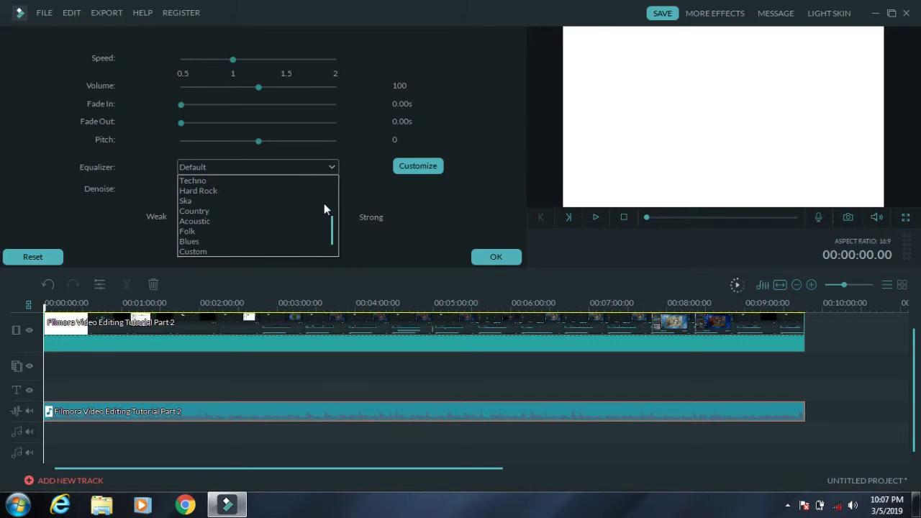
click(371, 183)
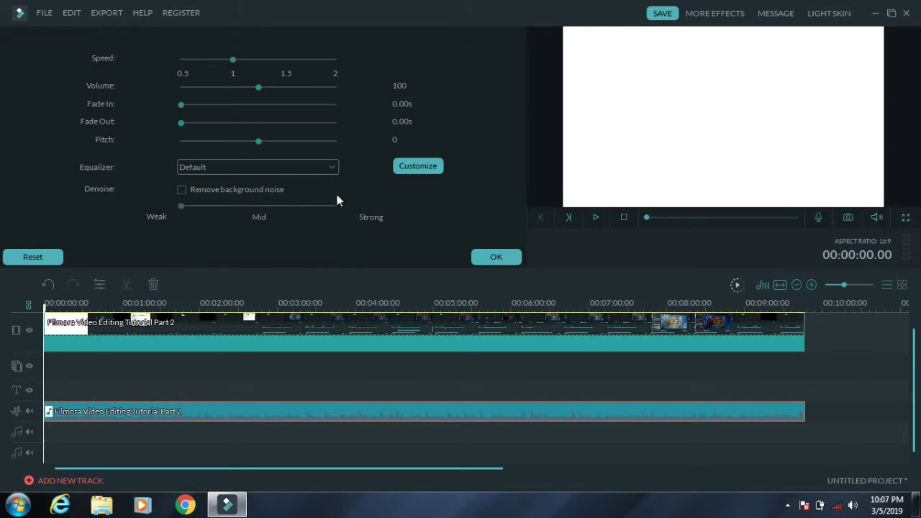
click(410, 168)
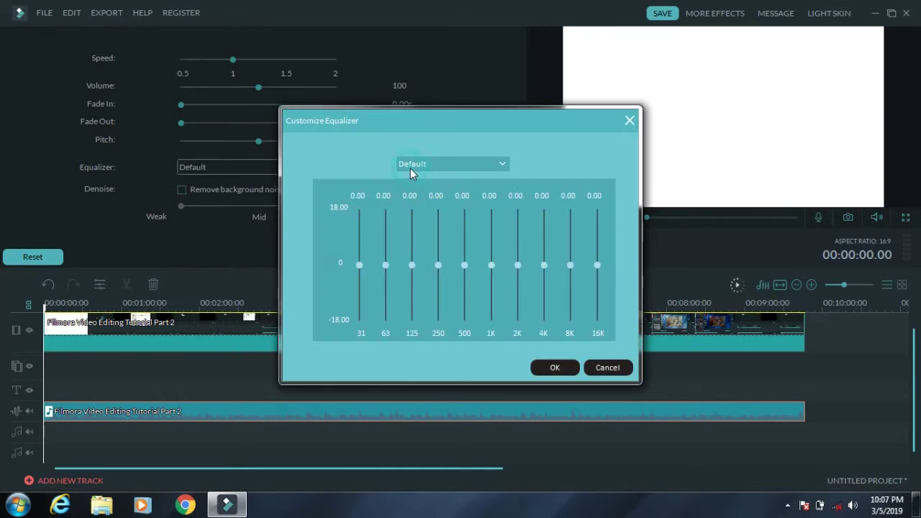
click(436, 166)
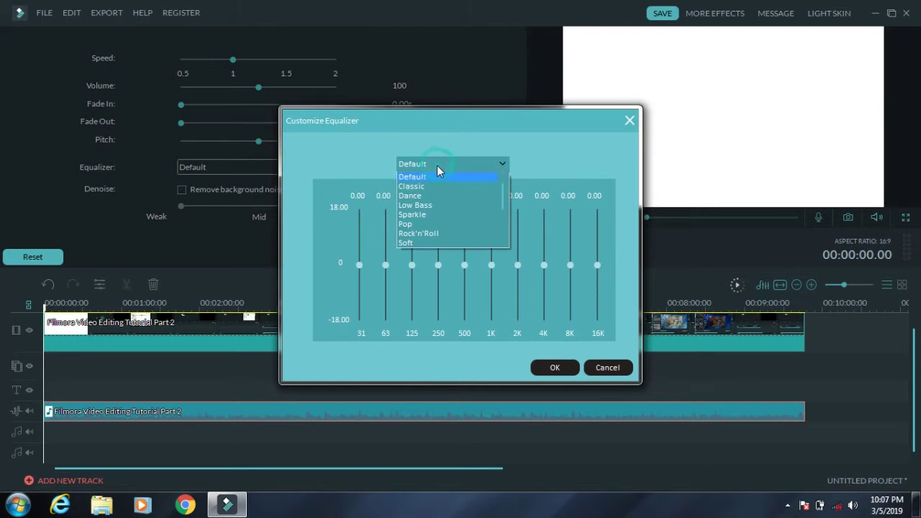
click(357, 163)
drag(358, 266, 437, 267)
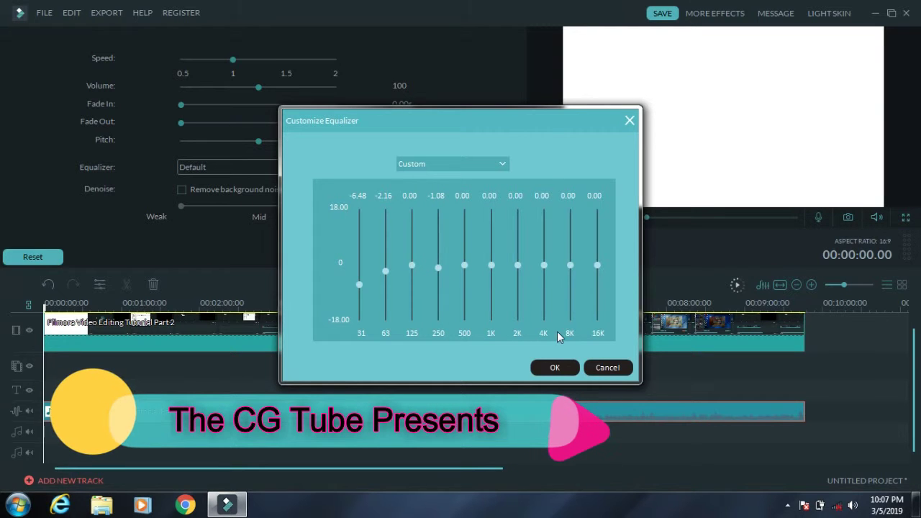
click(556, 367)
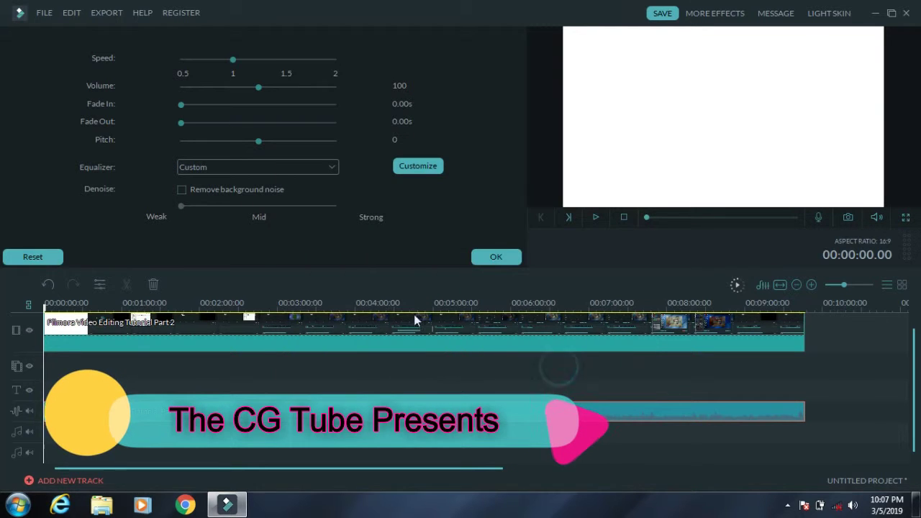
- Enable background noise removal at mid strength for the detached audio and apply the audio settings
click(182, 190)
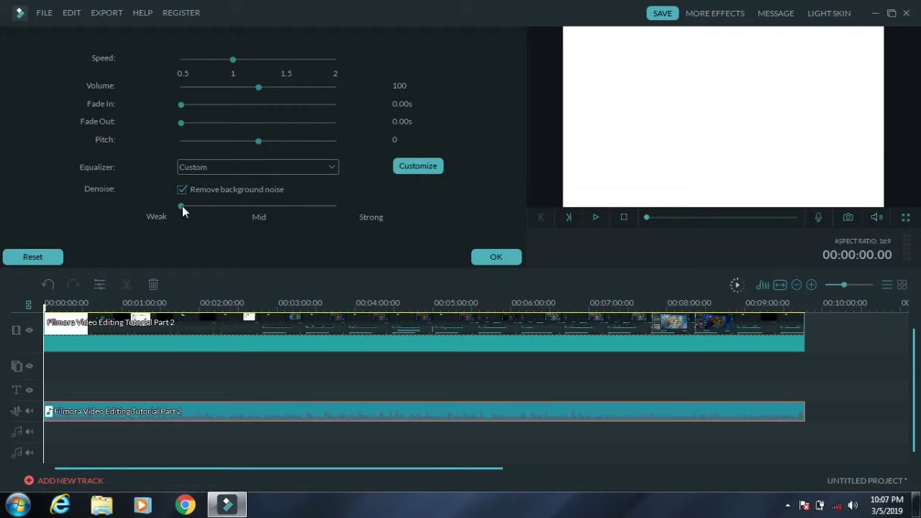
mouse_move(182, 205)
mouse_down()
mouse_move(333, 207)
mouse_move(193, 213)
mouse_up()
click(260, 208)
click(496, 257)
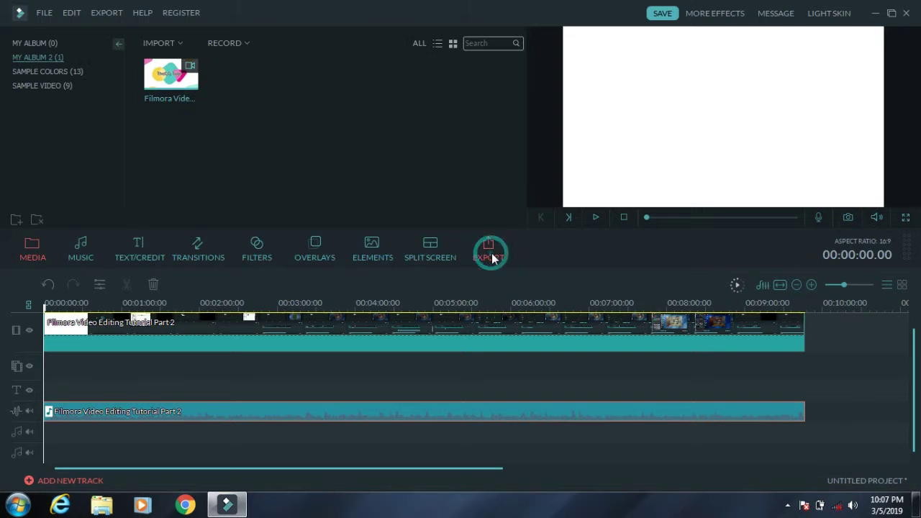
- Delete the detached audio clip from its audio track, keeping the video clip
drag(160, 382, 246, 433)
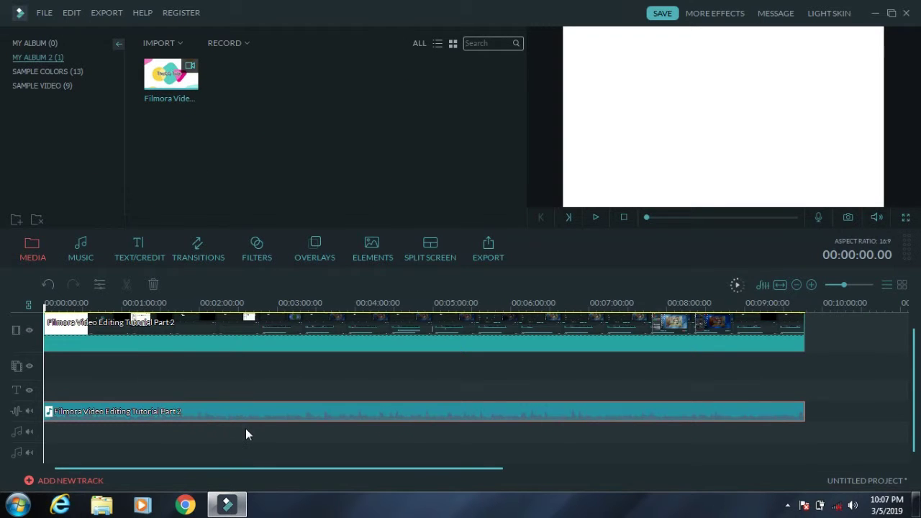
key(Delete)
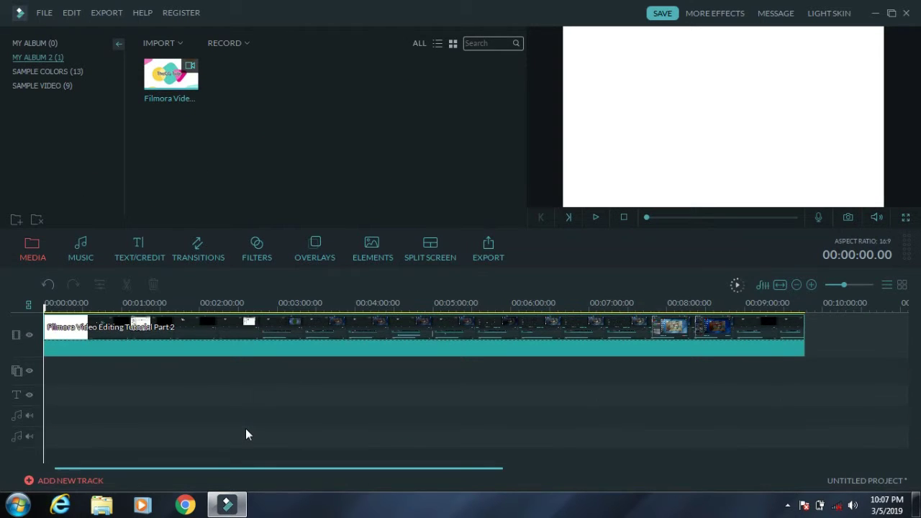
- Start importing a media file and browse to the channel data > factyork > sounds folder
right_click(240, 117)
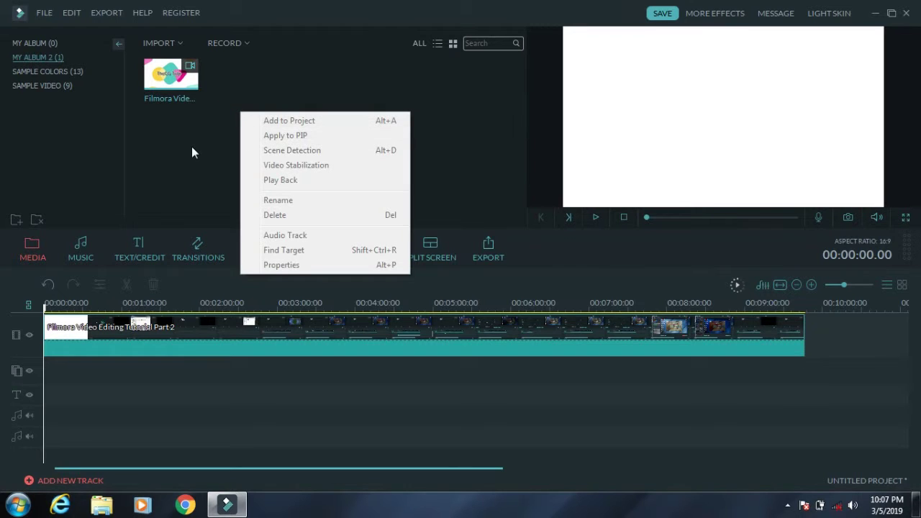
click(161, 41)
click(185, 61)
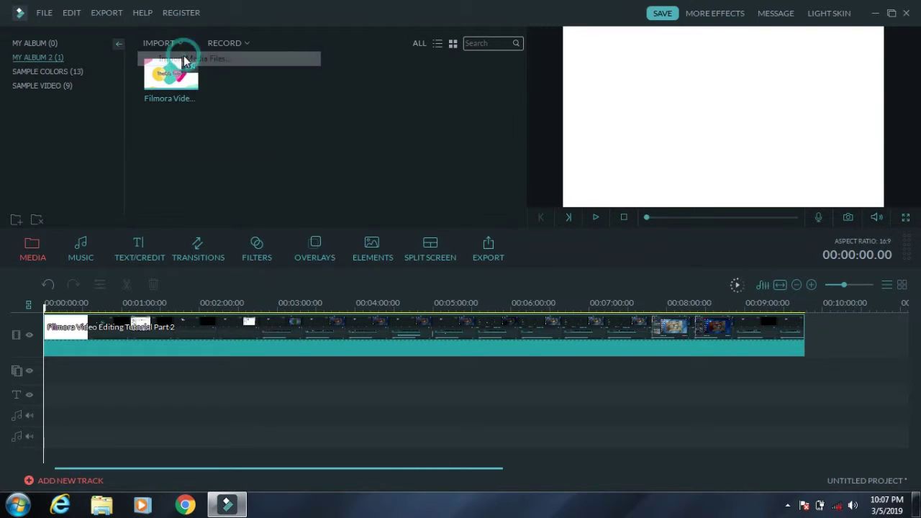
double_click(157, 133)
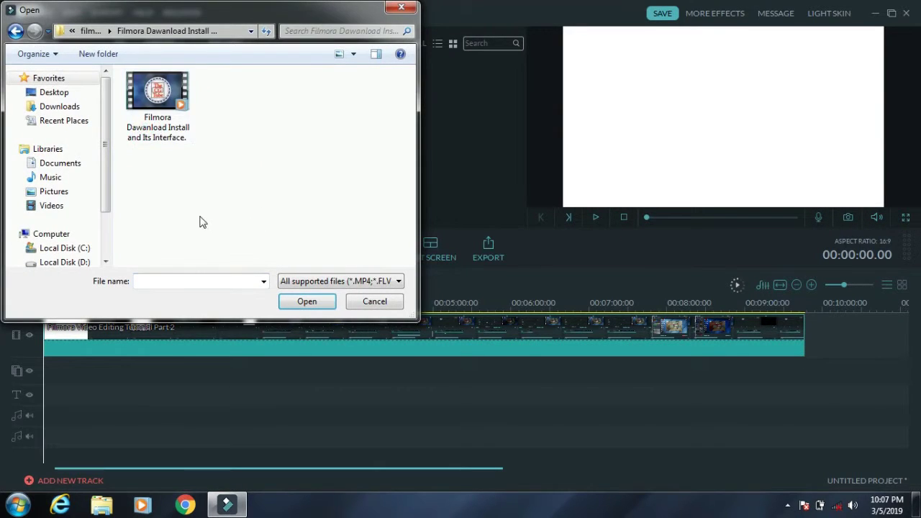
click(85, 31)
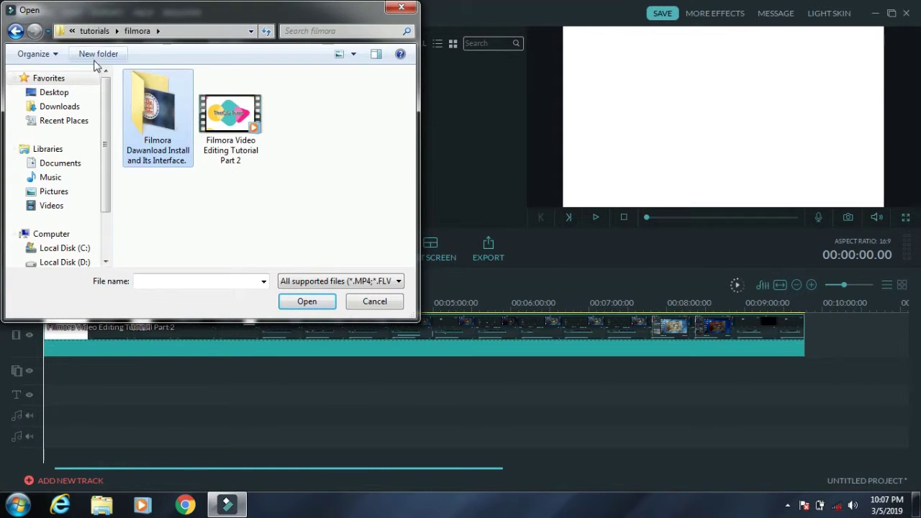
click(89, 31)
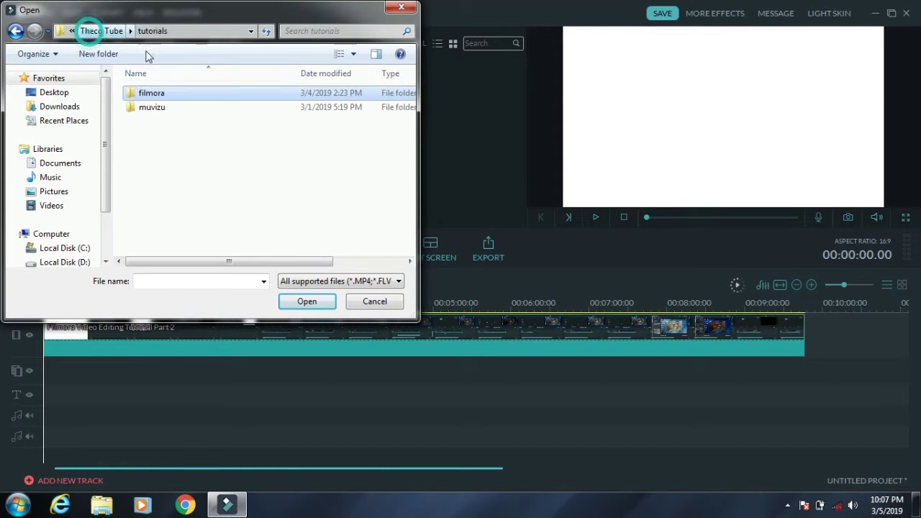
click(101, 31)
click(221, 190)
click(166, 108)
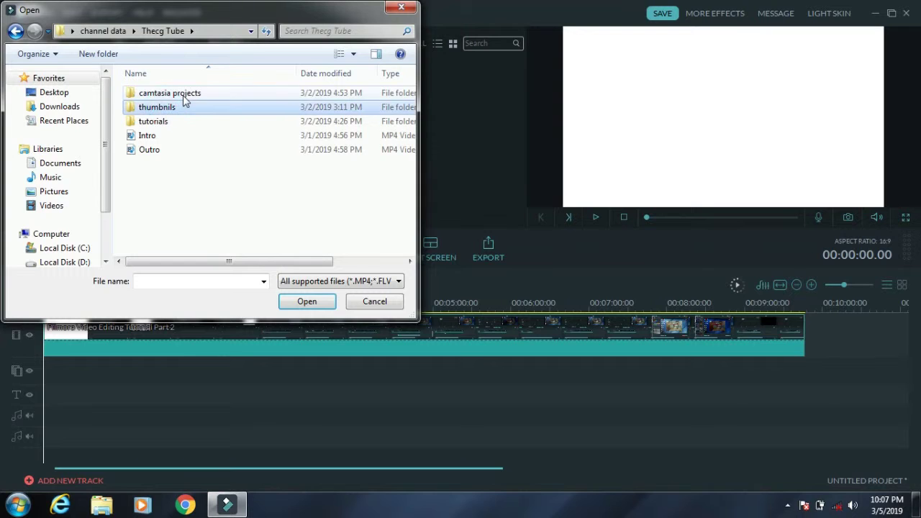
key(BackSpace)
click(191, 180)
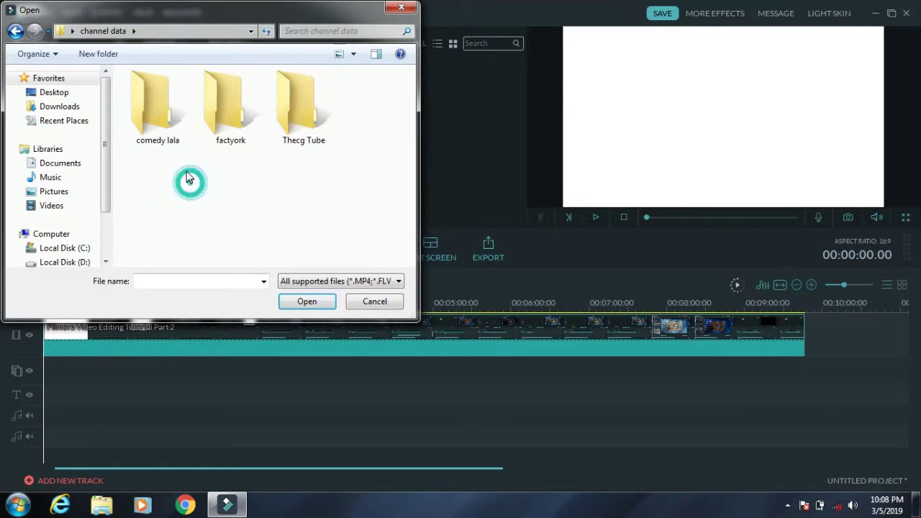
double_click(242, 110)
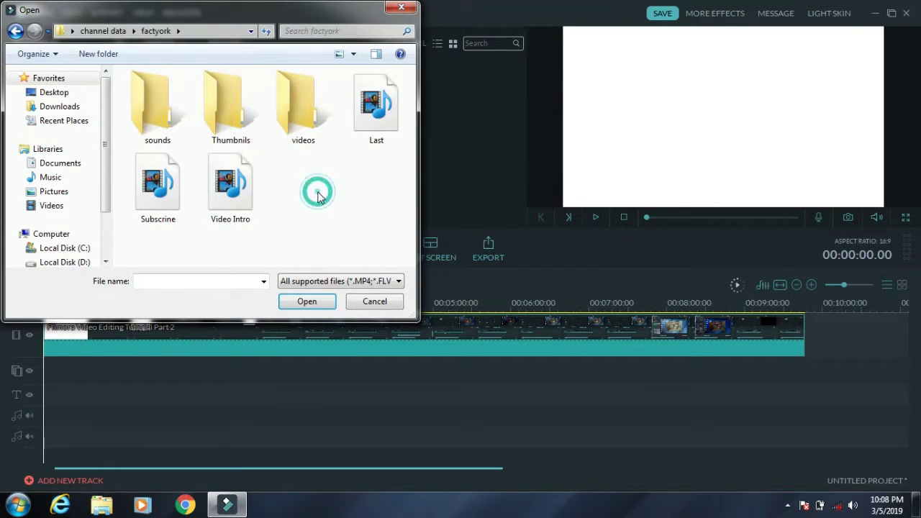
double_click(157, 106)
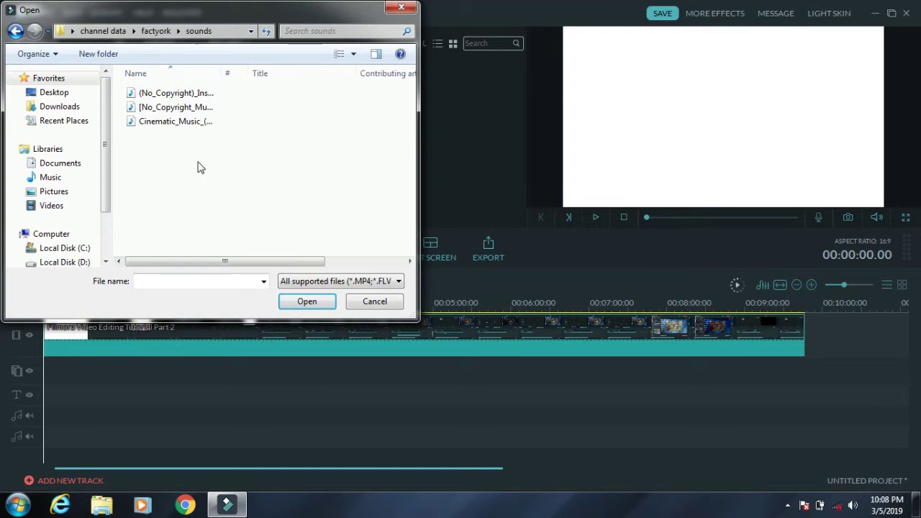
- Import the music file [No_Copyright_Music]_Cosmic_Storm_-_A_Himitsu.mp3 and place it at the start of the first audio track
click(171, 108)
click(306, 301)
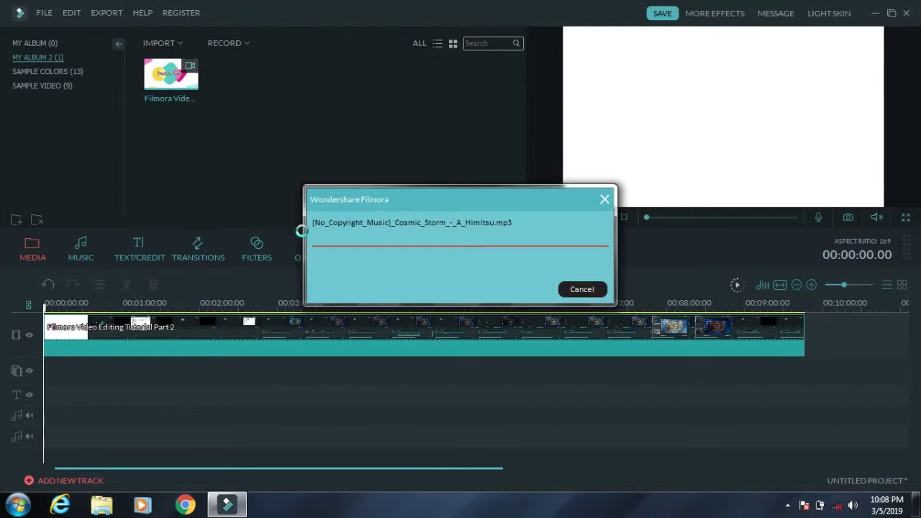
drag(243, 99, 54, 395)
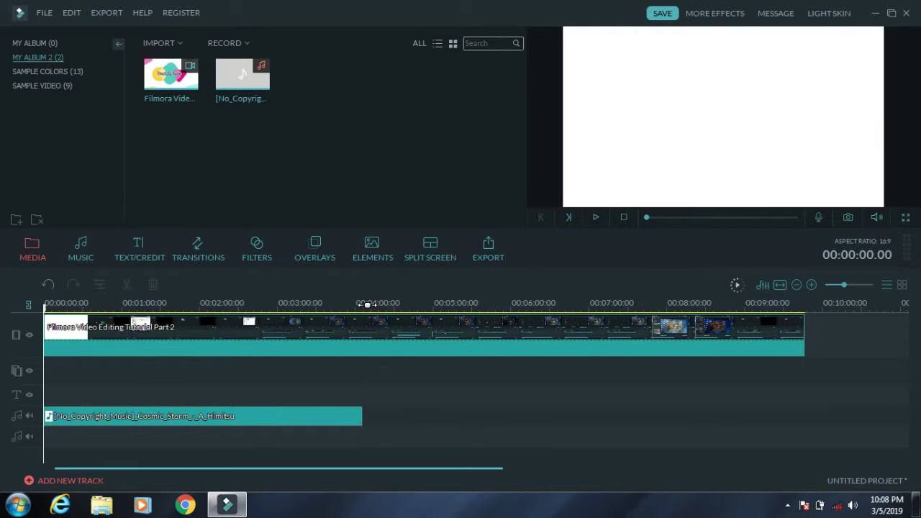
scroll(336, 304, down, 1)
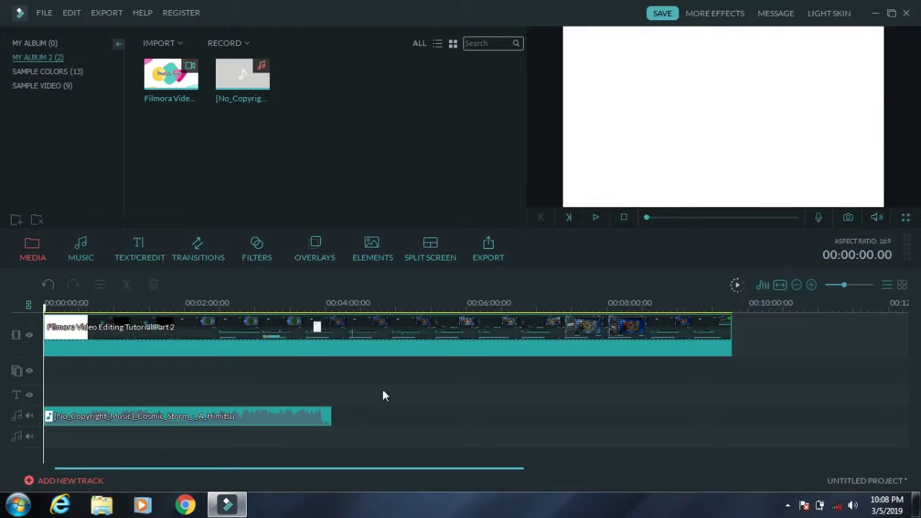
- Select the music clip on the timeline, view its audio settings and close them with the defaults kept
drag(382, 390, 219, 452)
drag(377, 397, 244, 447)
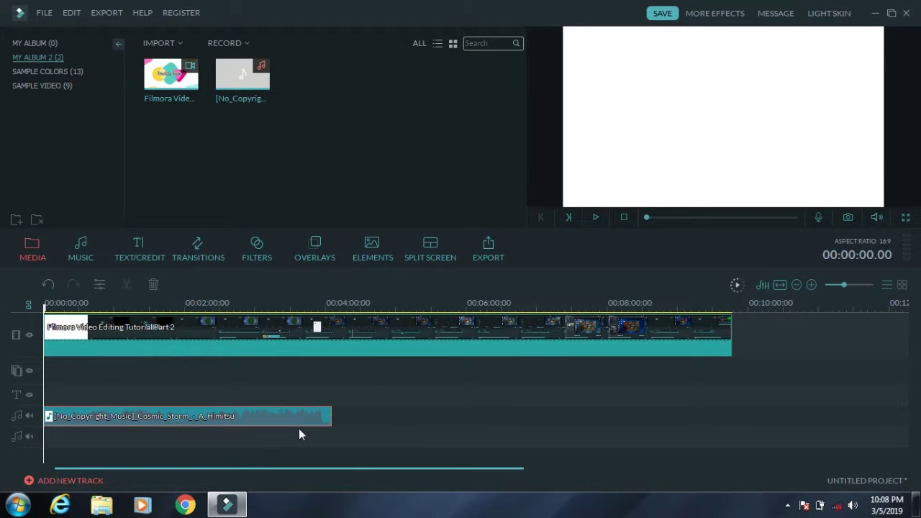
drag(376, 381, 215, 446)
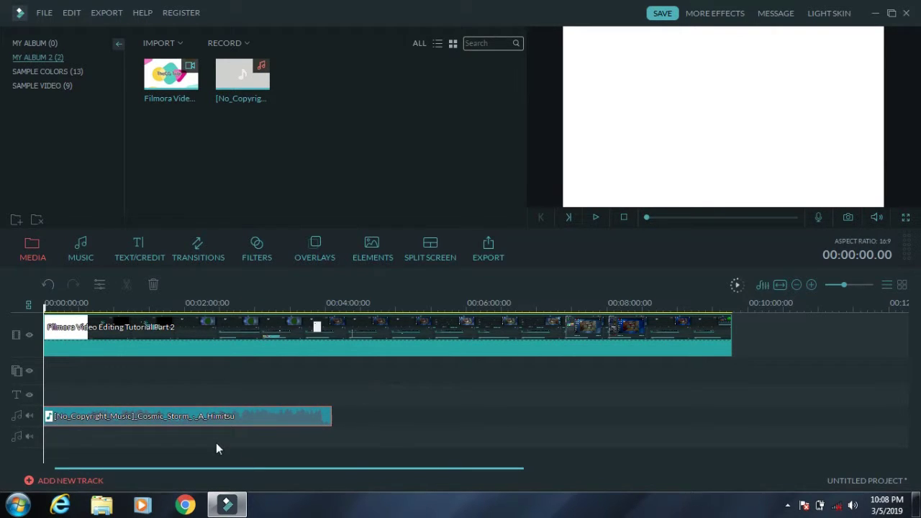
double_click(264, 416)
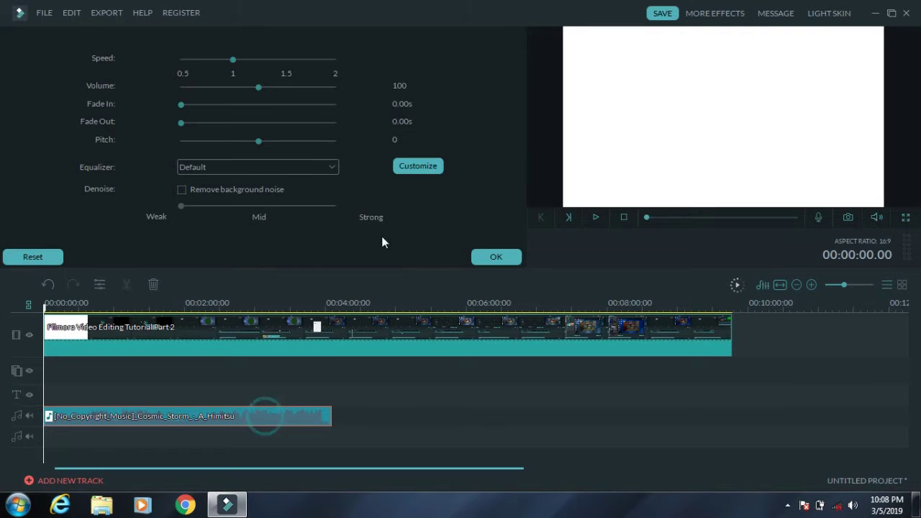
click(481, 256)
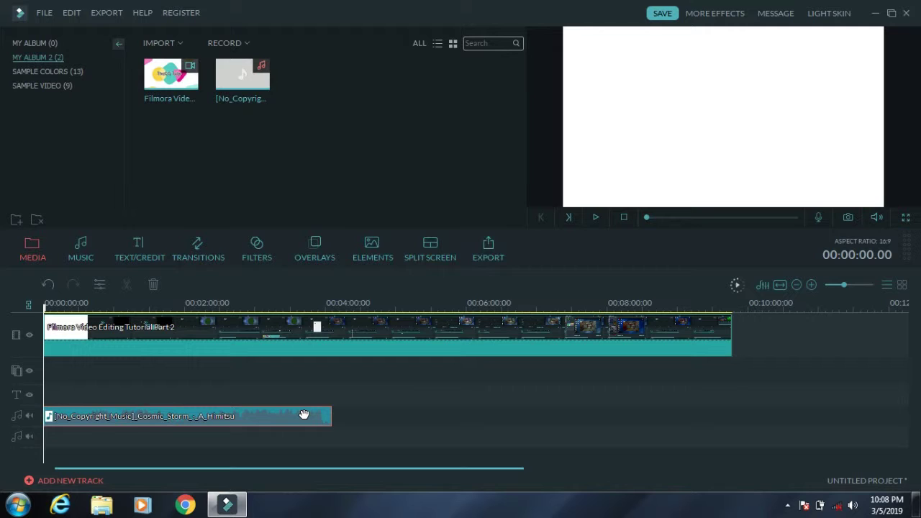
- View the Audio Mixer without changing anything and briefly preview the beginning of the project
click(764, 286)
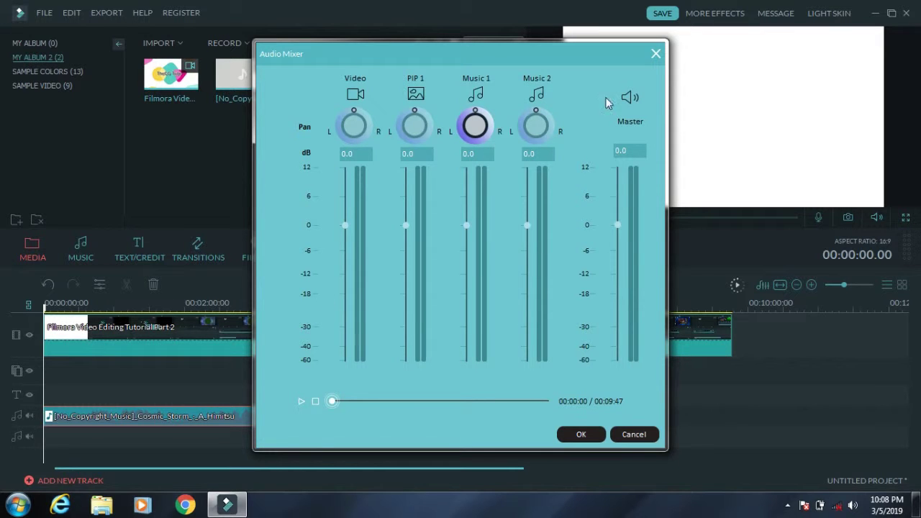
click(652, 53)
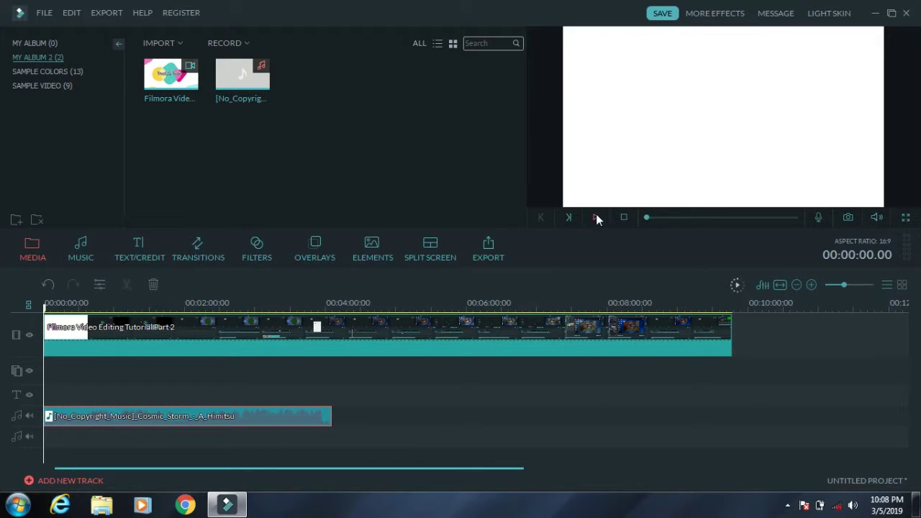
click(596, 216)
click(596, 216)
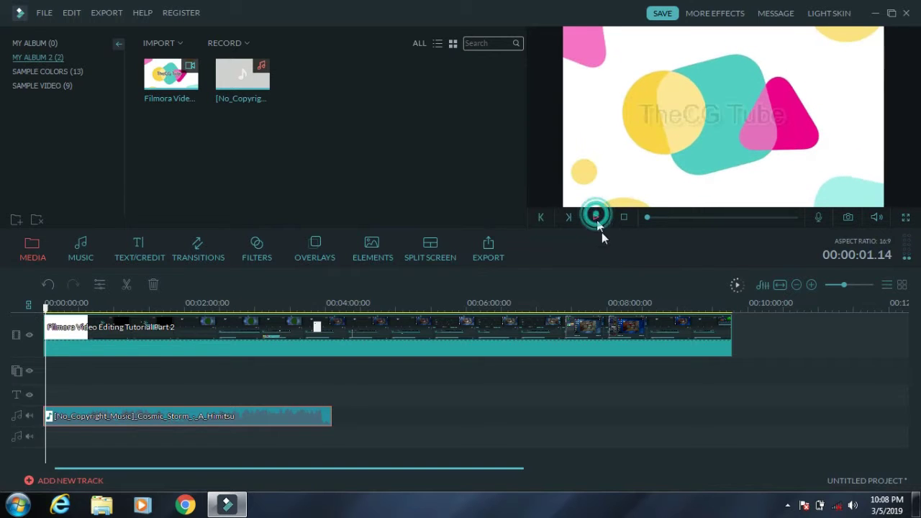
- In the Audio Mixer, audition playback, set Music 1 to -11.7 dB and Master to -4.2 dB, and apply the mix
click(763, 286)
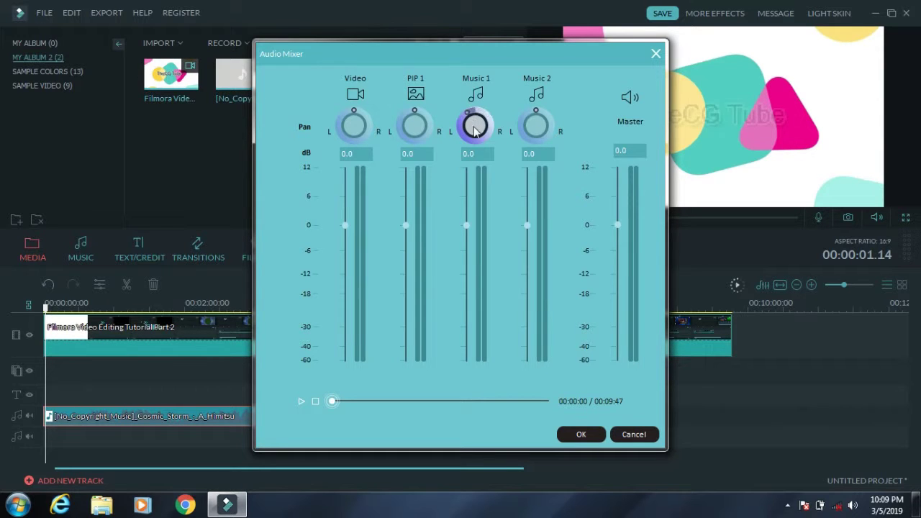
drag(466, 224, 466, 289)
click(302, 400)
click(302, 400)
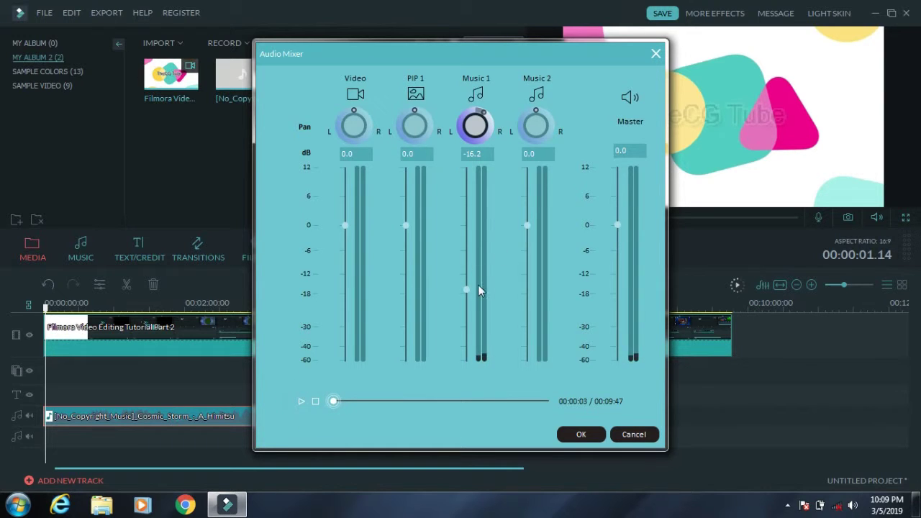
drag(468, 290, 467, 274)
drag(618, 223, 612, 245)
drag(317, 54, 196, 51)
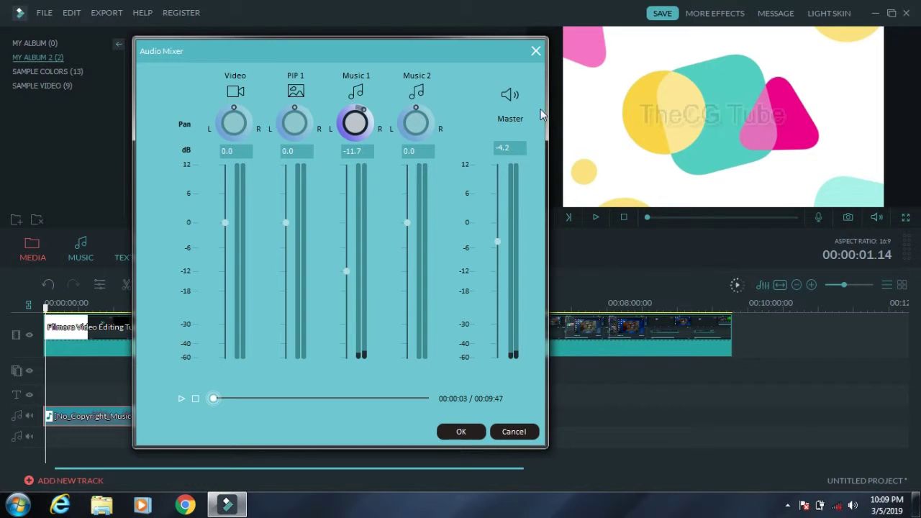
click(460, 430)
- Delete the Cosmic Storm music clip from the first audio track
click(399, 405)
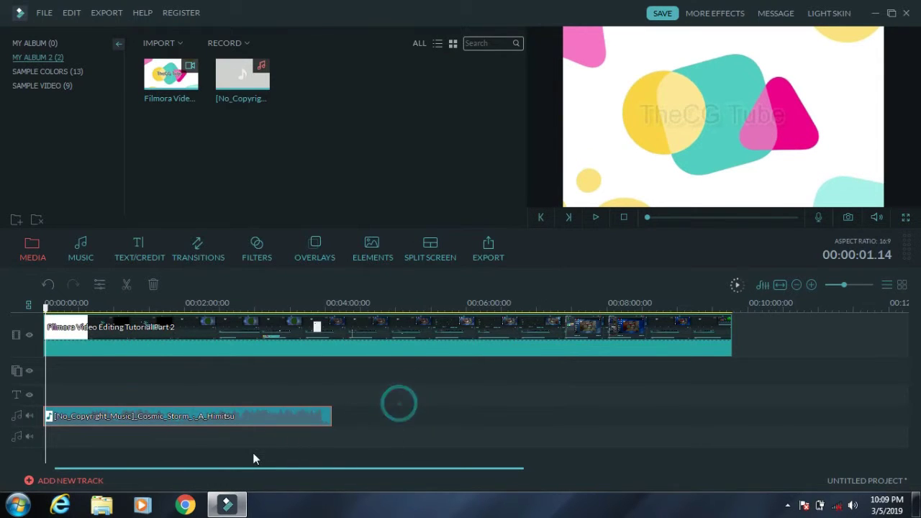
key(Delete)
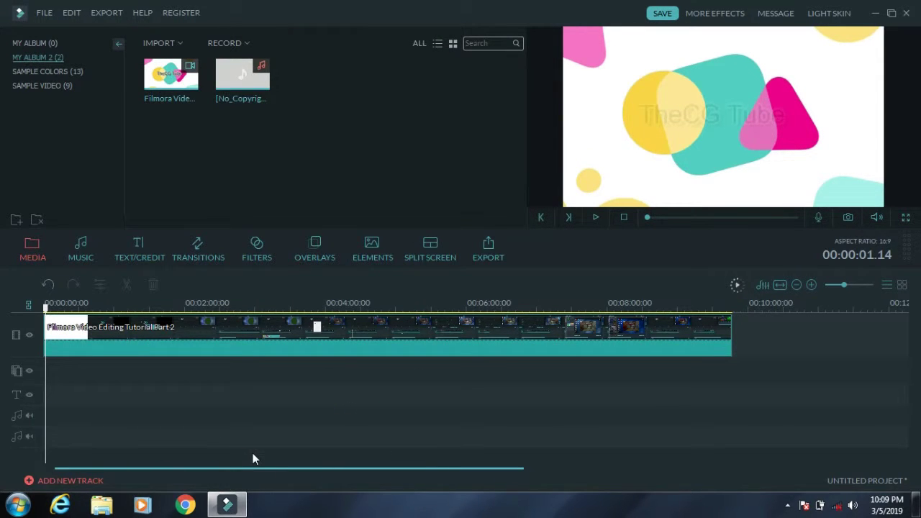
- Browse the built-in music library's Sound Effect, Folk, Rock, Tender & Sentimental and Young & Bright categories
click(75, 243)
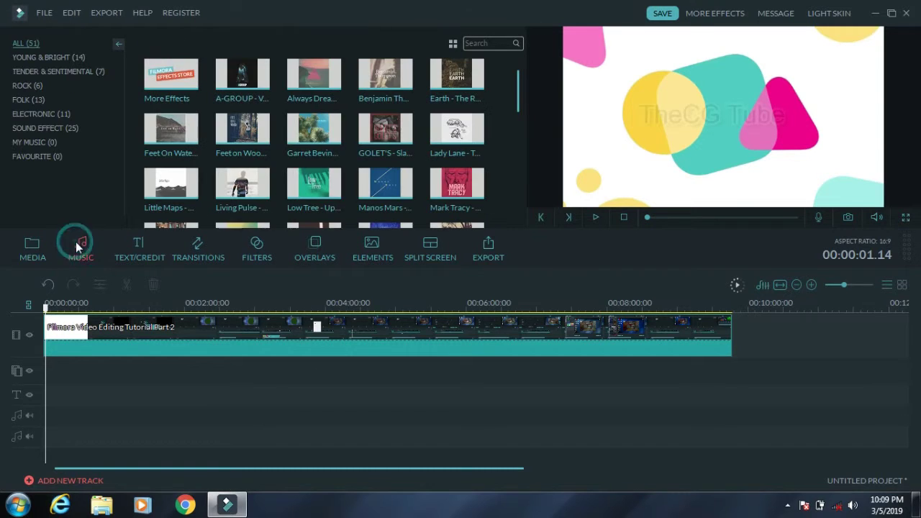
click(45, 130)
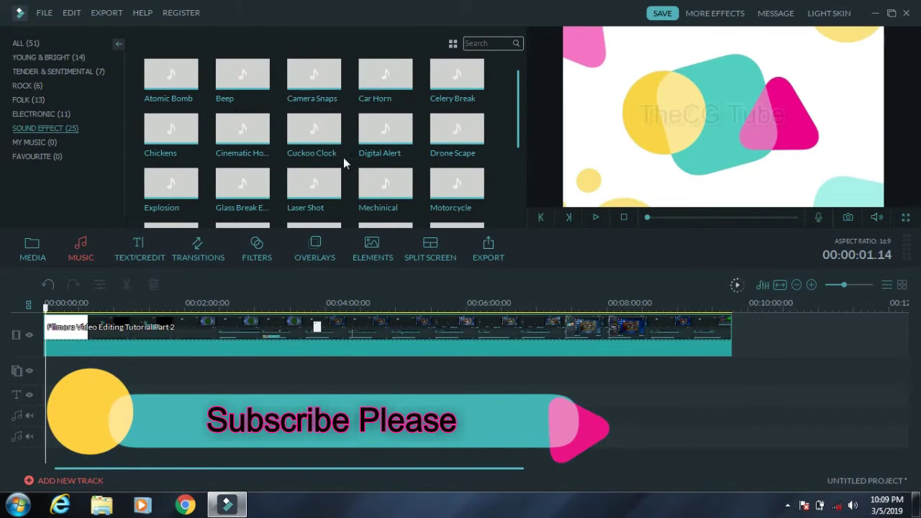
mouse_move(393, 154)
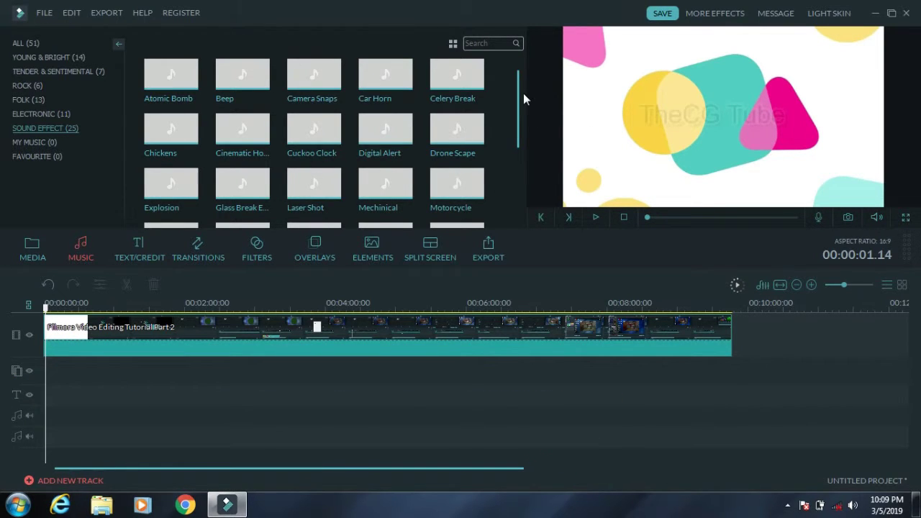
drag(523, 93, 485, 136)
mouse_move(320, 182)
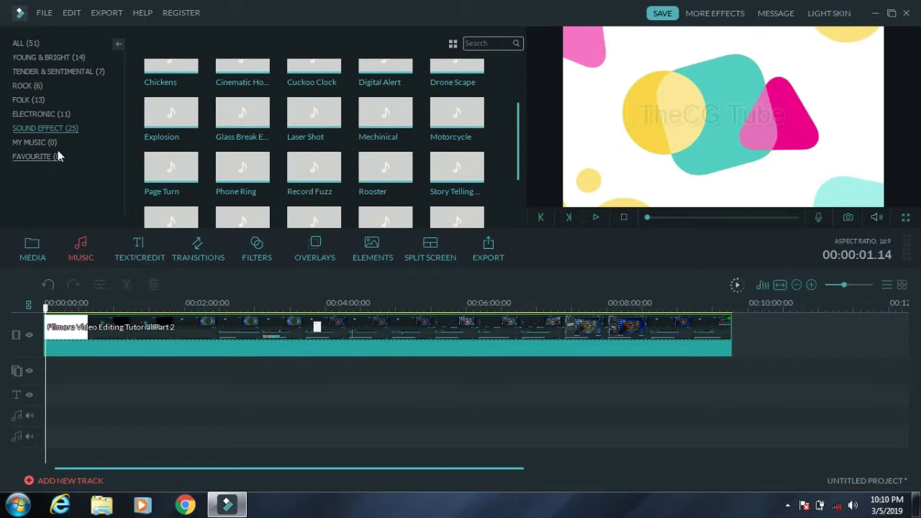
click(35, 101)
click(29, 87)
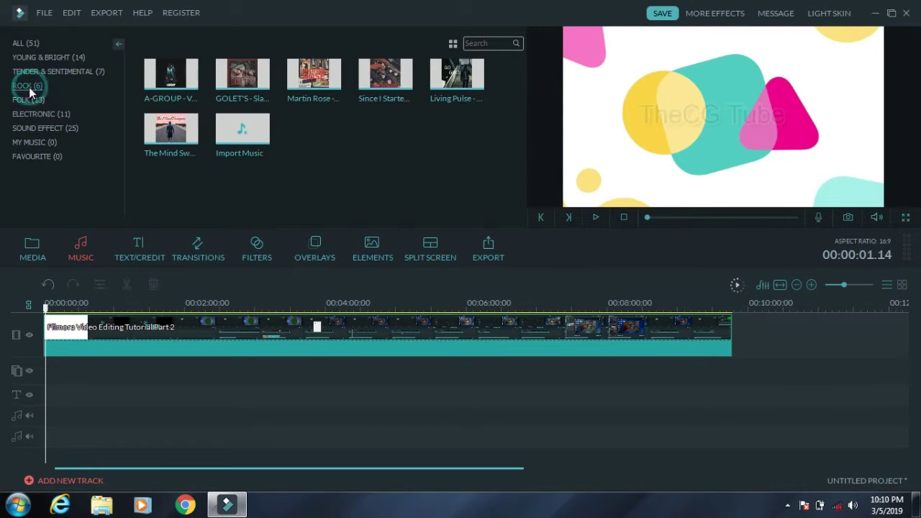
click(29, 72)
click(32, 57)
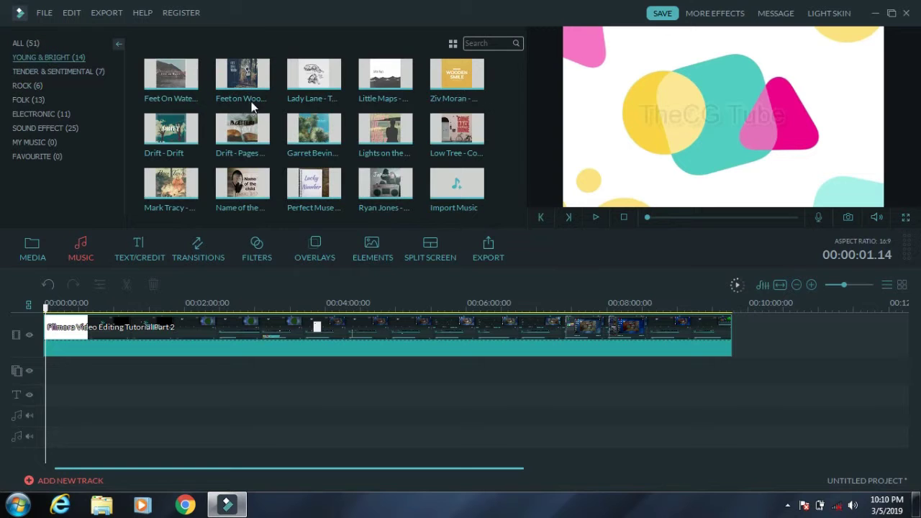
- Preview the Lady Lane and Lights on the Gold Shore tracks from the Young & Bright category
click(313, 75)
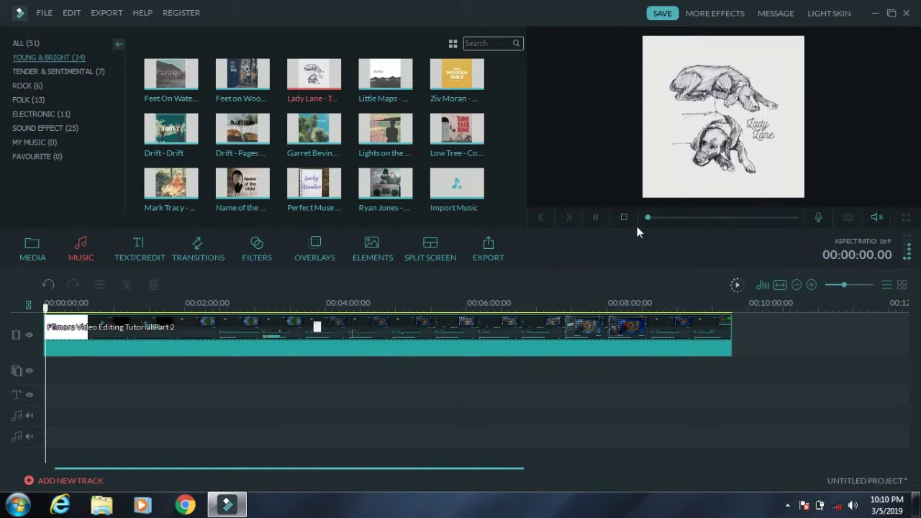
click(595, 216)
double_click(371, 136)
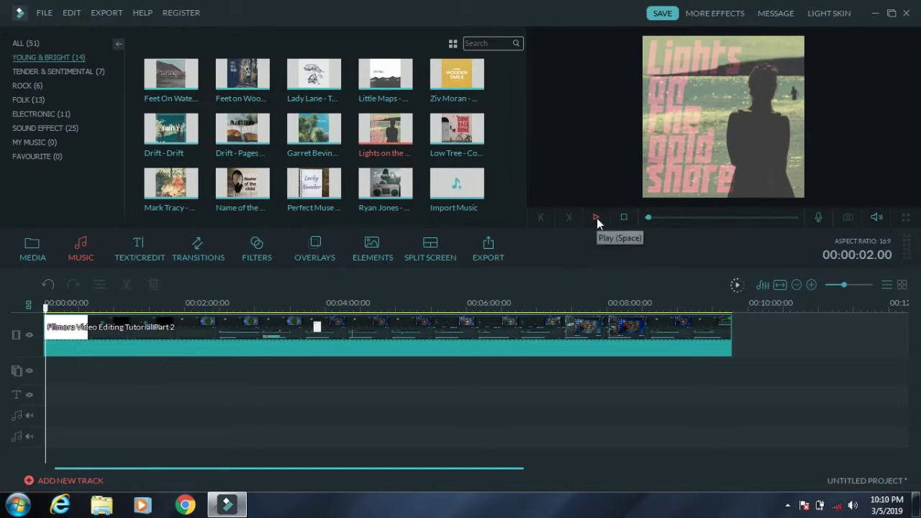
click(493, 92)
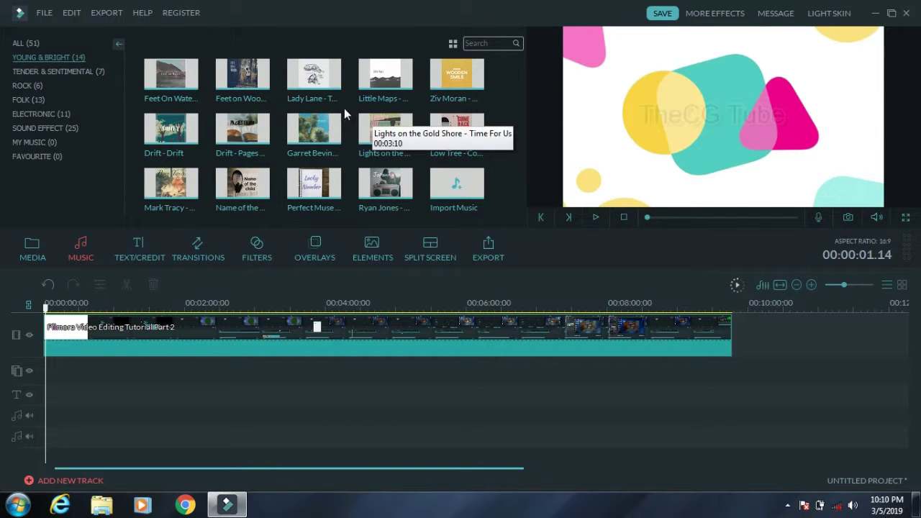
- Examine the download, apply and favourite options for the Garret Bevins track, leaving them unused
click(316, 130)
right_click(331, 120)
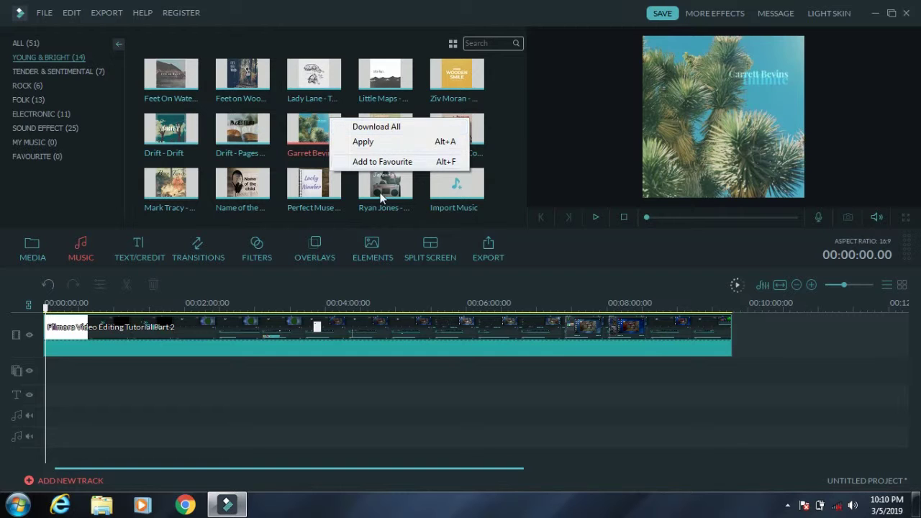
click(402, 279)
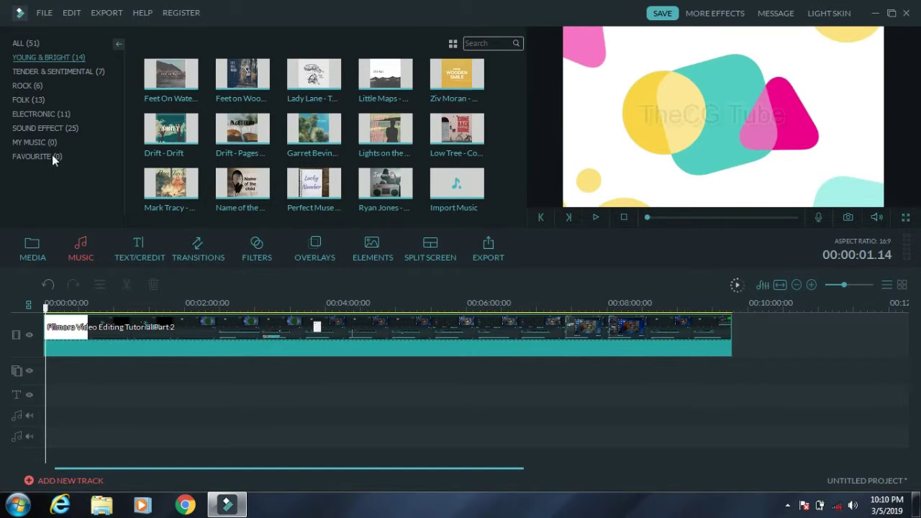
- Place the A-GROUP - Verve track from the Rock music category at the start of the first audio track
click(42, 116)
click(40, 130)
click(36, 98)
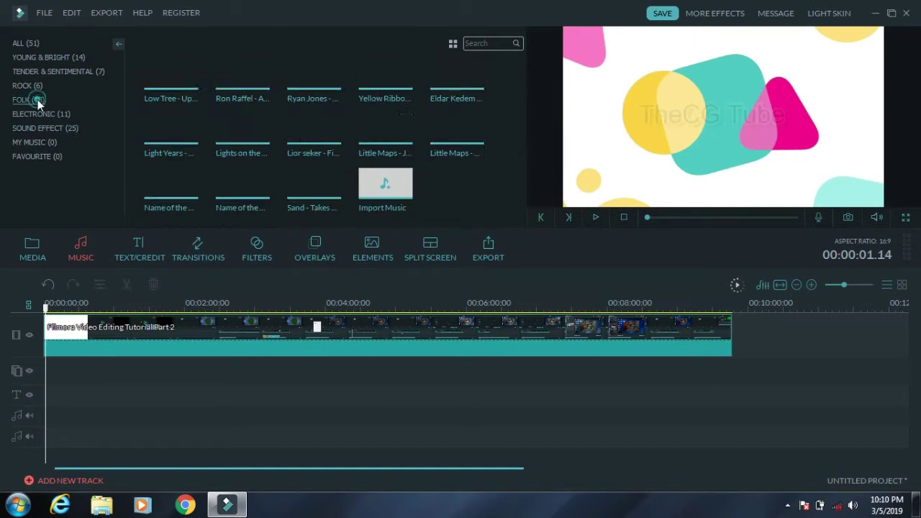
click(32, 86)
drag(164, 76, 50, 411)
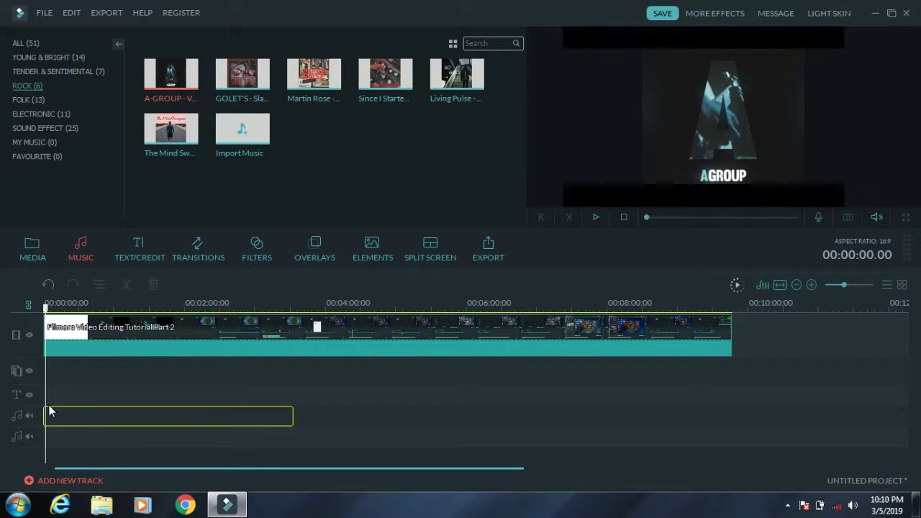
click(359, 402)
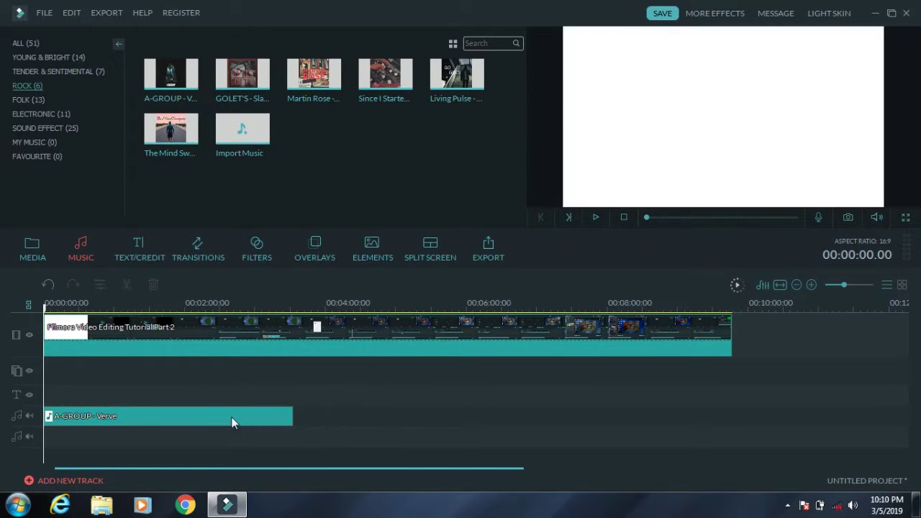
drag(373, 386, 123, 480)
- View the audio settings of the A-GROUP - Verve clip, close them unchanged and delete the clip from the timeline
double_click(154, 417)
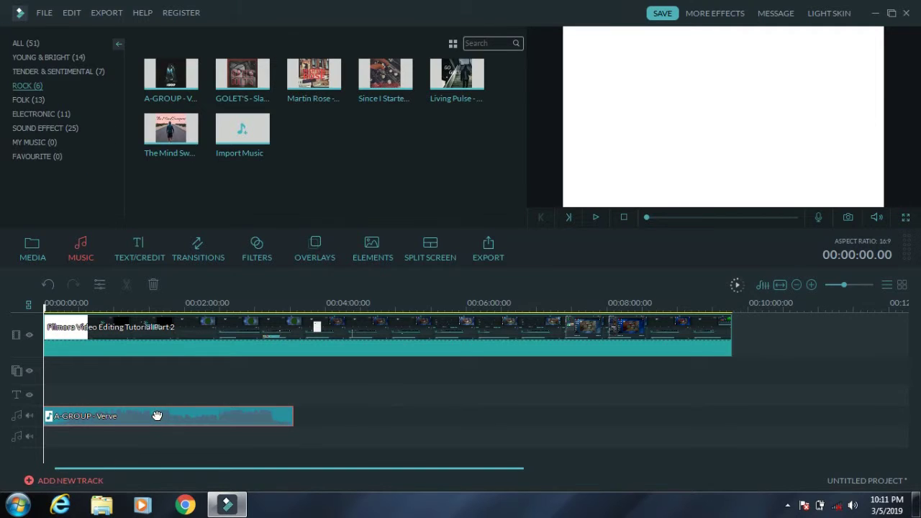
click(764, 285)
click(654, 54)
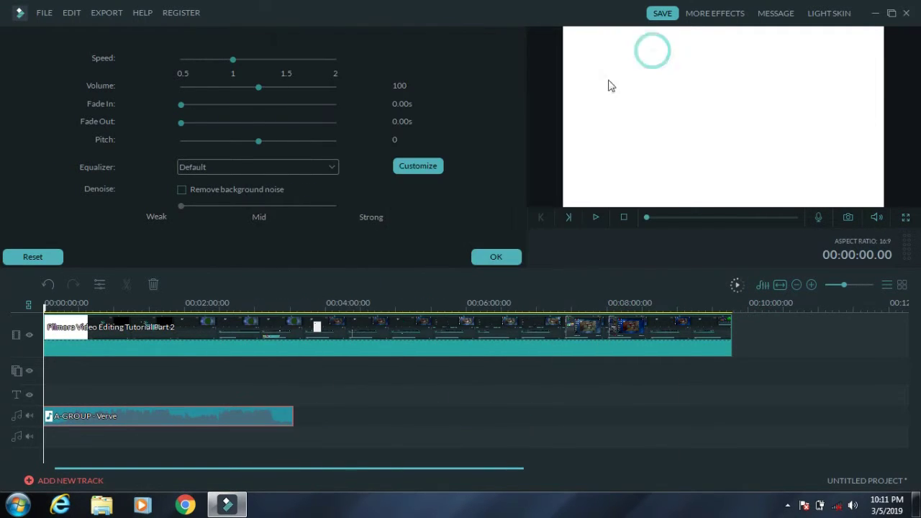
click(483, 256)
key(Delete)
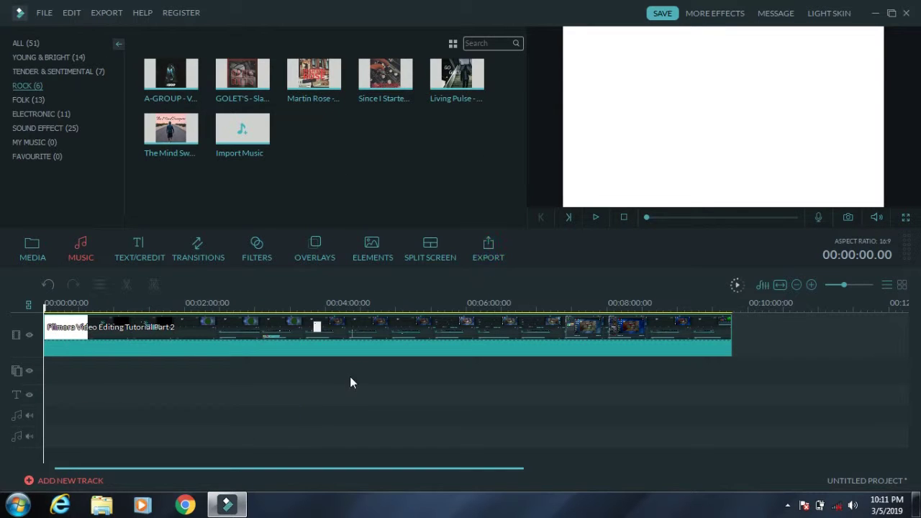
click(138, 252)
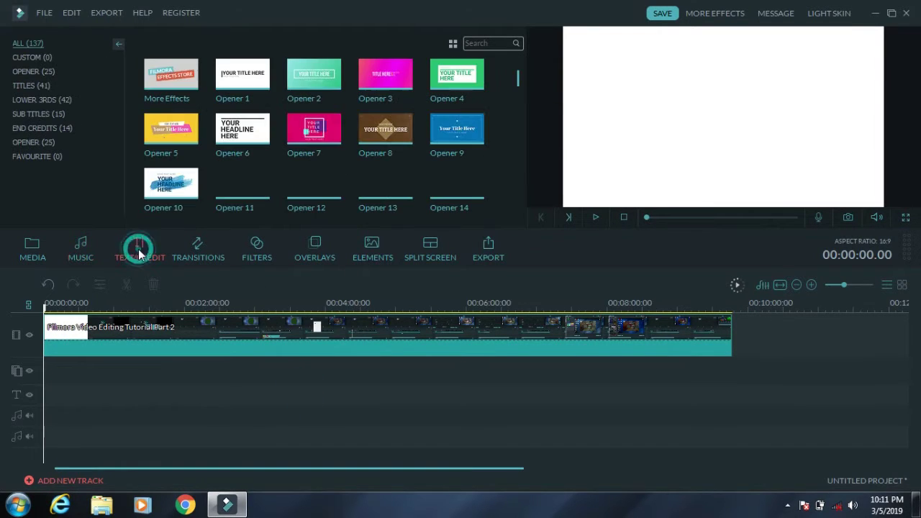
click(191, 397)
drag(291, 322, 530, 410)
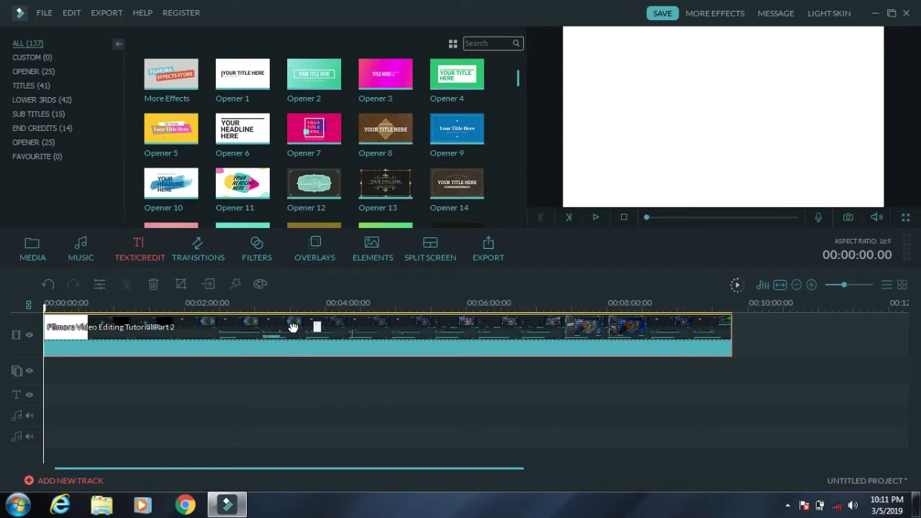
click(179, 392)
- Insert a single Countdown7 sample video before the tutorial clip, deleting the duplicate copy
click(32, 248)
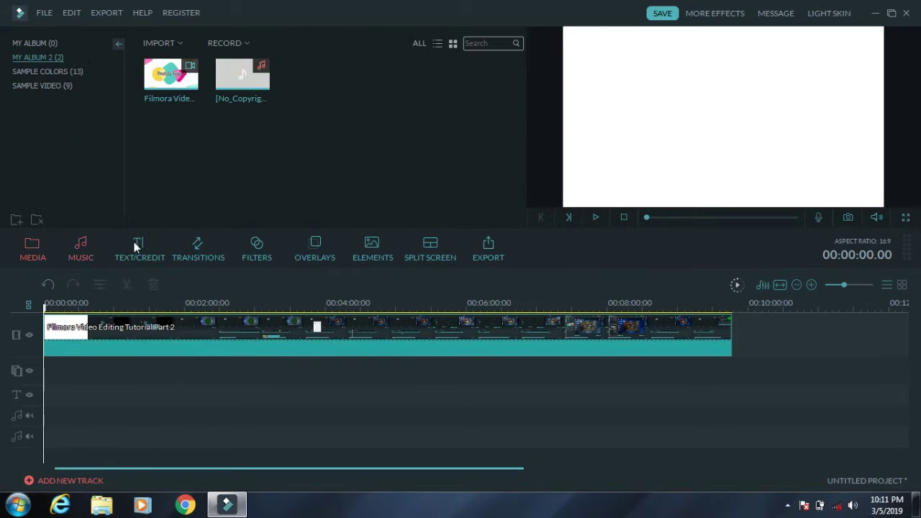
click(45, 87)
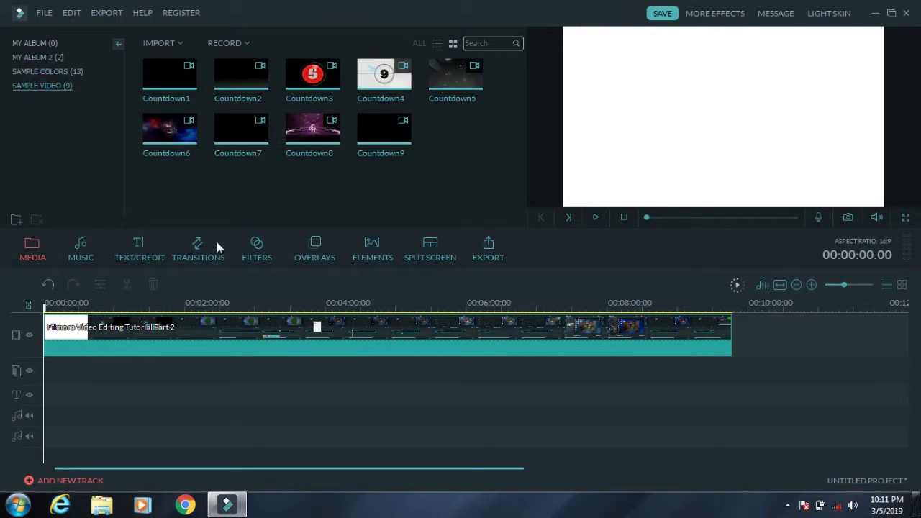
click(242, 132)
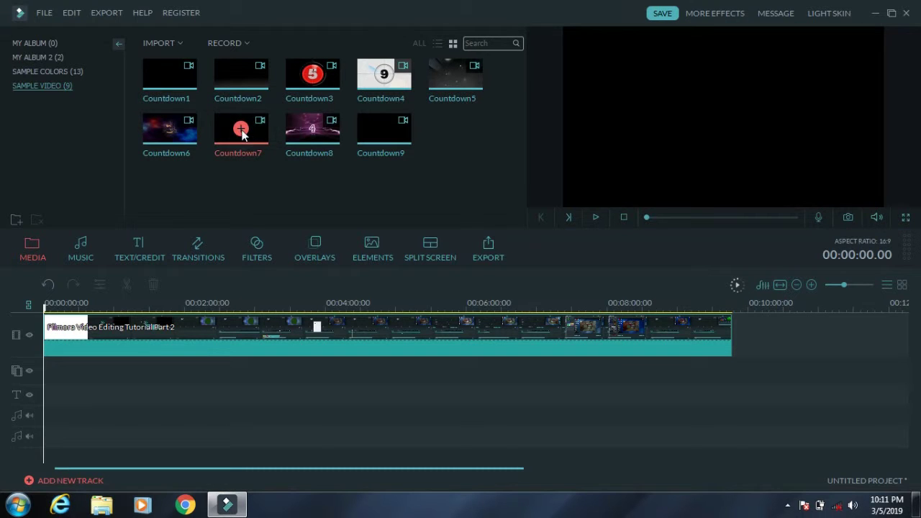
click(600, 215)
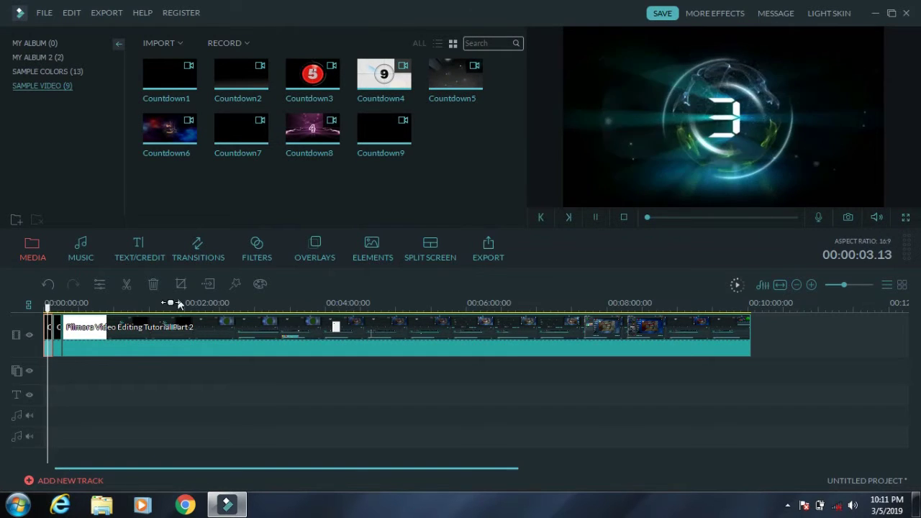
key(space)
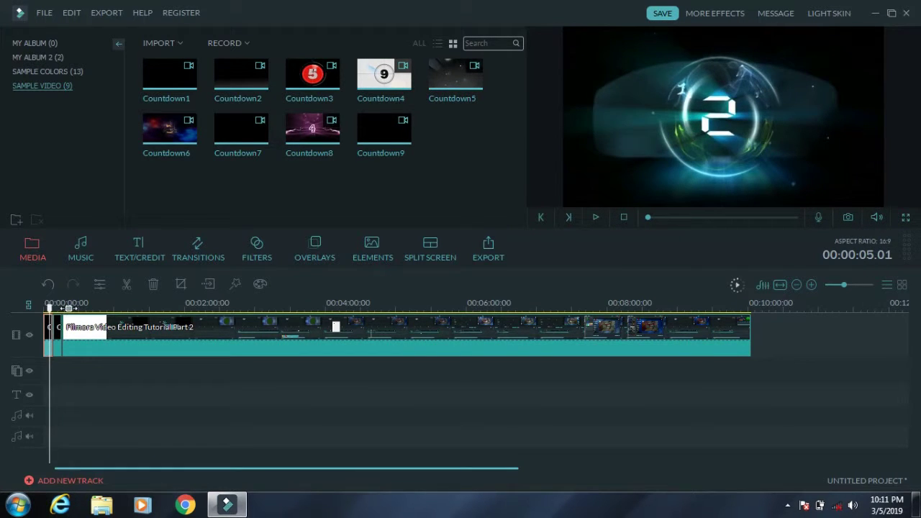
scroll(68, 308, up, 5)
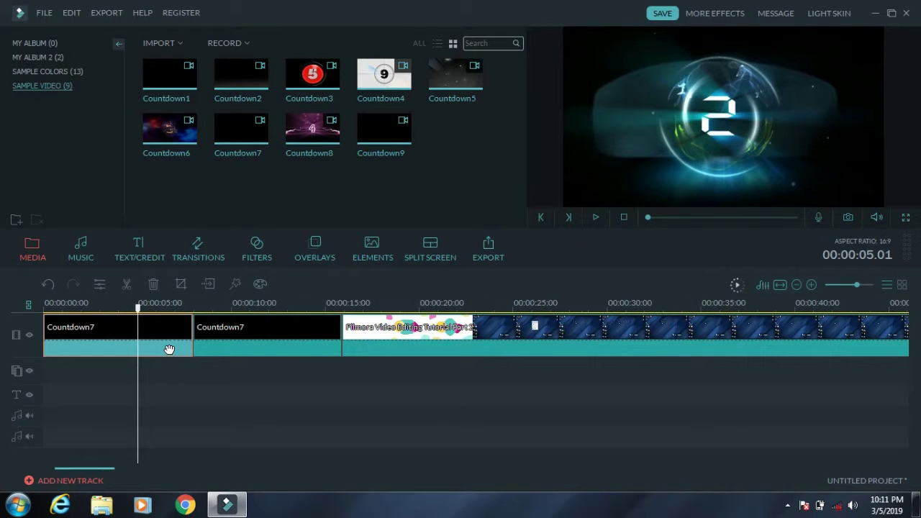
key(Delete)
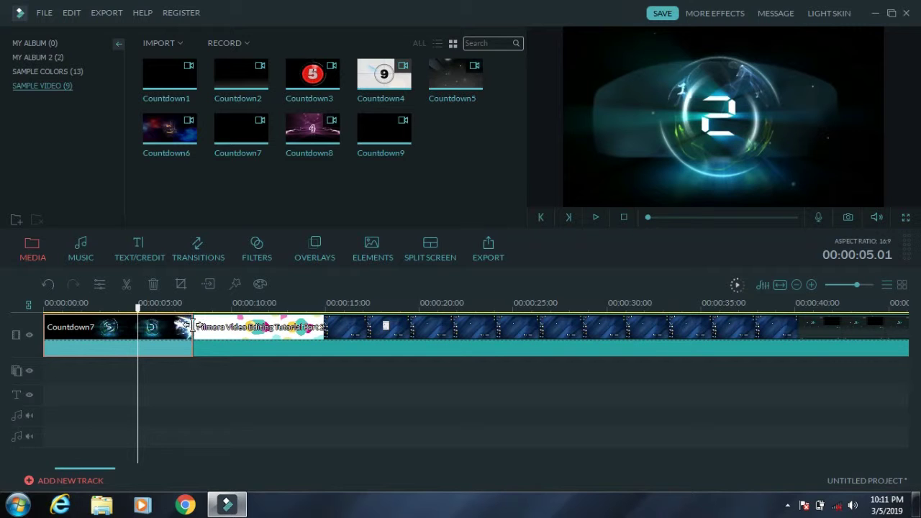
- Trim the end of the Countdown7 clip to leave about 2 seconds and play the transition into the tutorial clip
drag(194, 326, 85, 335)
click(88, 378)
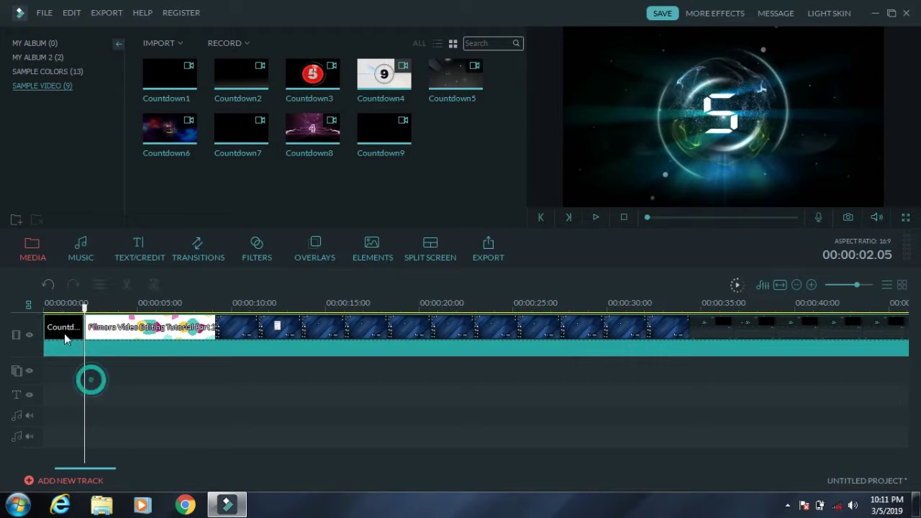
drag(63, 306, 48, 306)
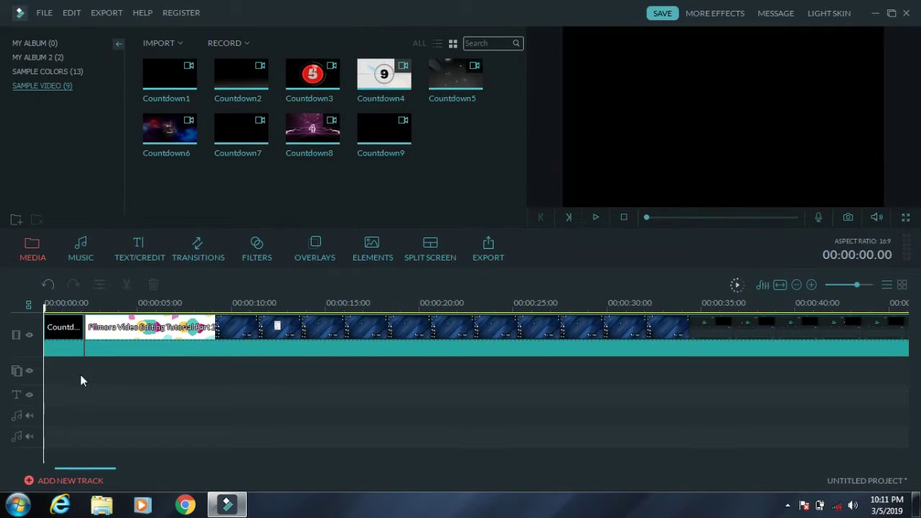
key(space)
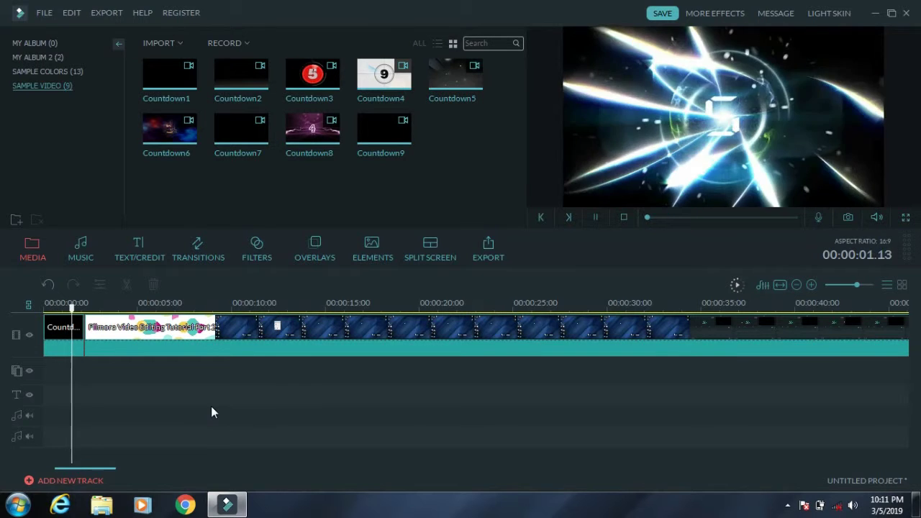
key(space)
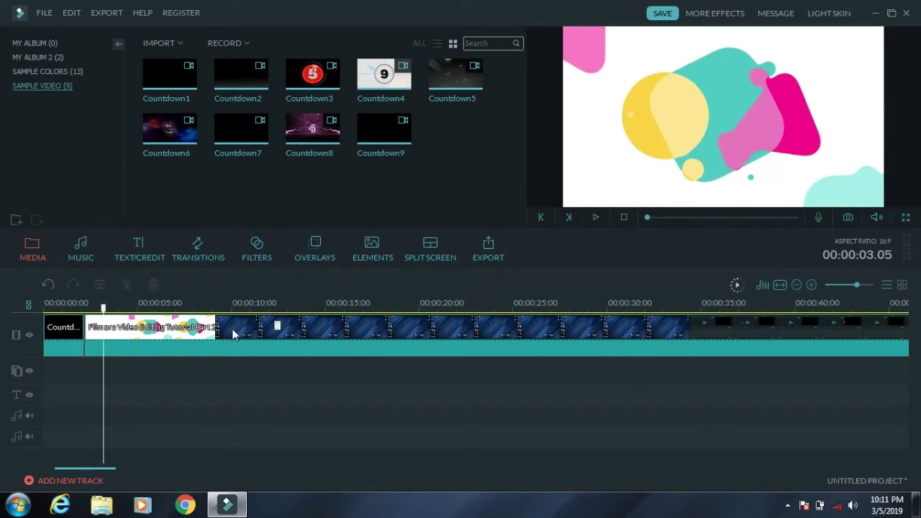
- Undo the trim on the Countdown7 clip and set its playback speed to 10.00X instead
click(63, 349)
key(ctrl+z)
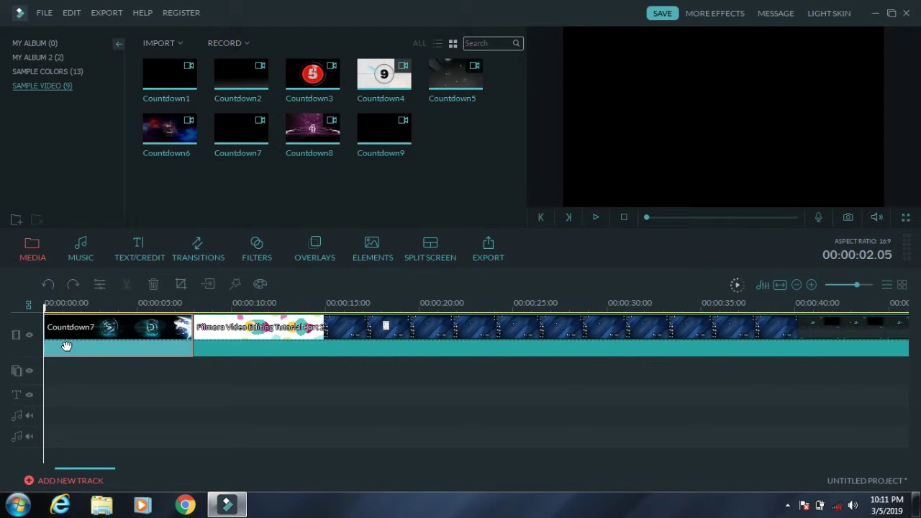
double_click(133, 347)
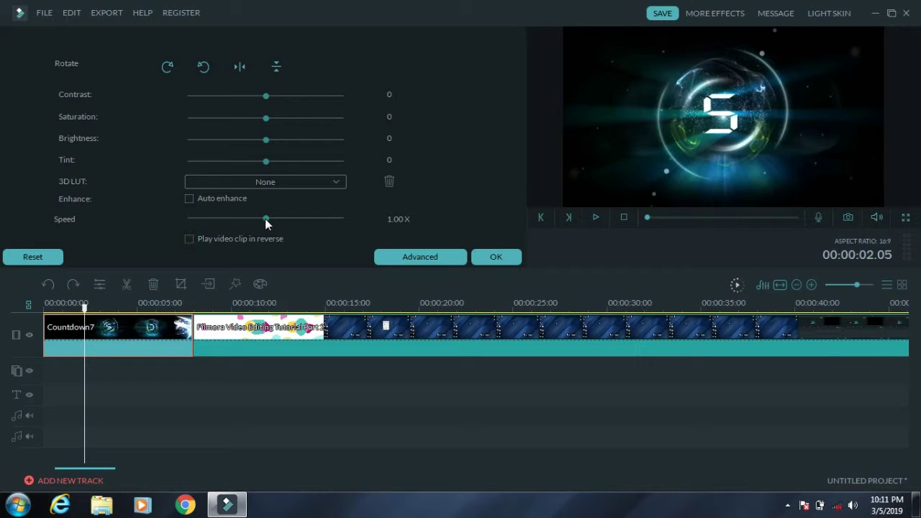
drag(265, 219, 339, 223)
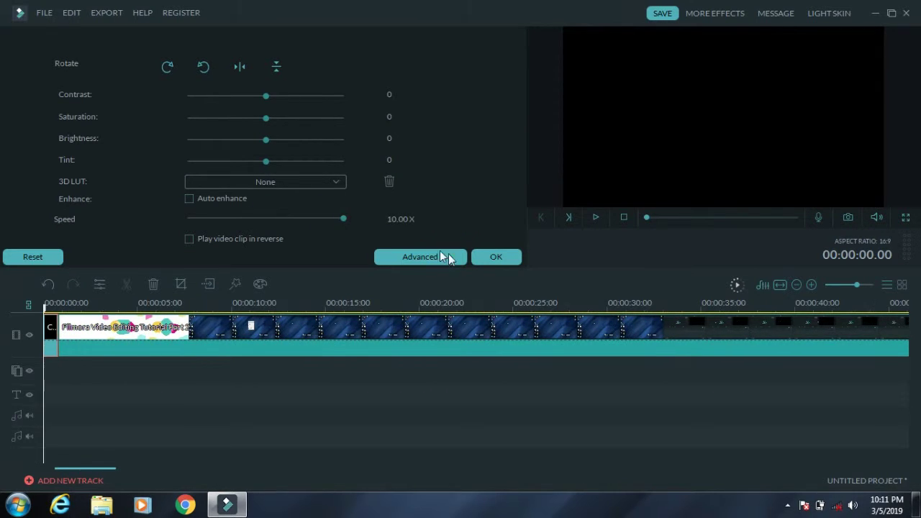
click(493, 258)
- Play the sped-up Countdown7 clip and delete it from the video track
key(space)
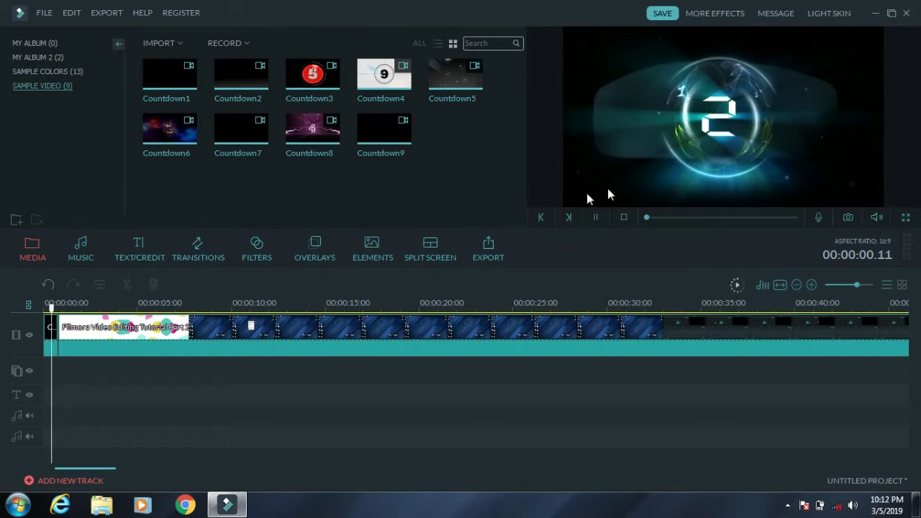
key(space)
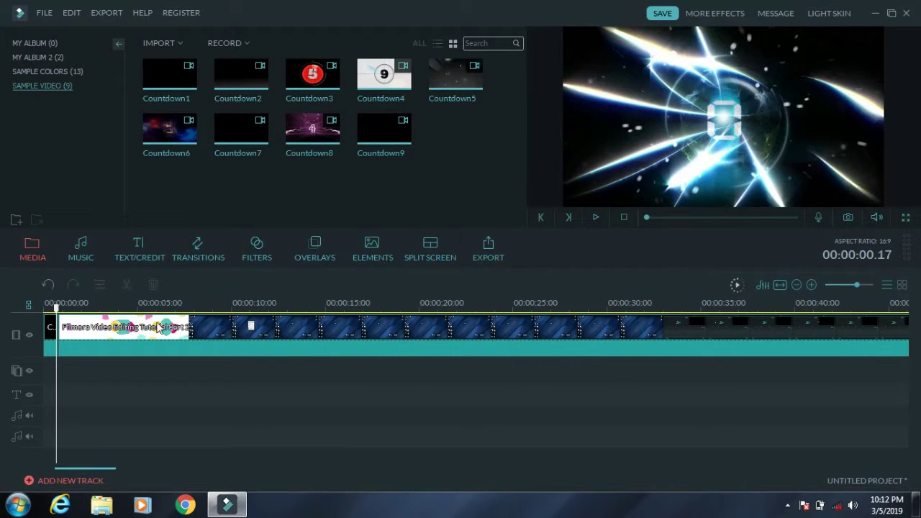
click(57, 335)
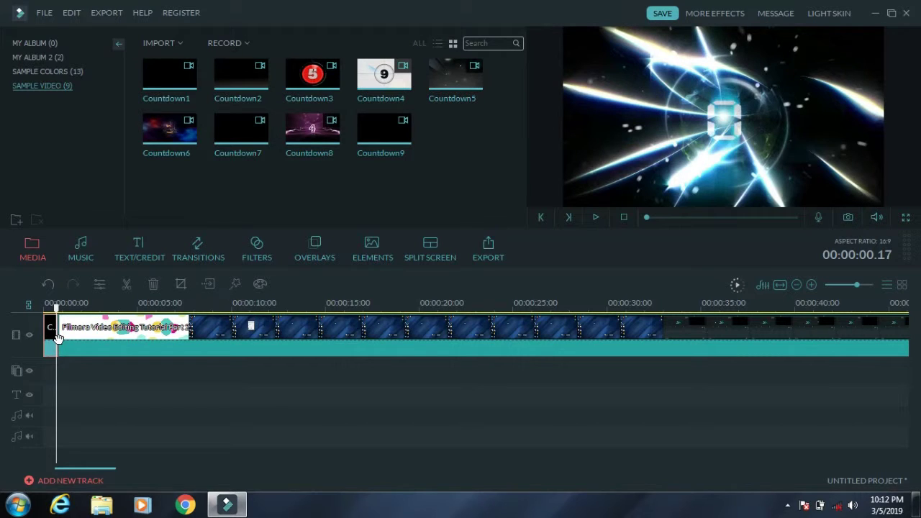
key(Delete)
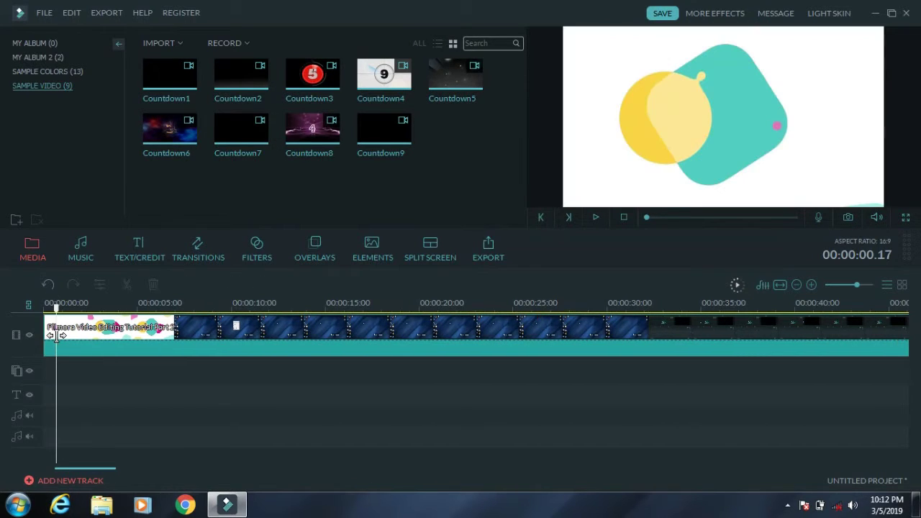
- Insert the White sample color before the tutorial clip and replace it with the Gradient6 sample color
click(45, 72)
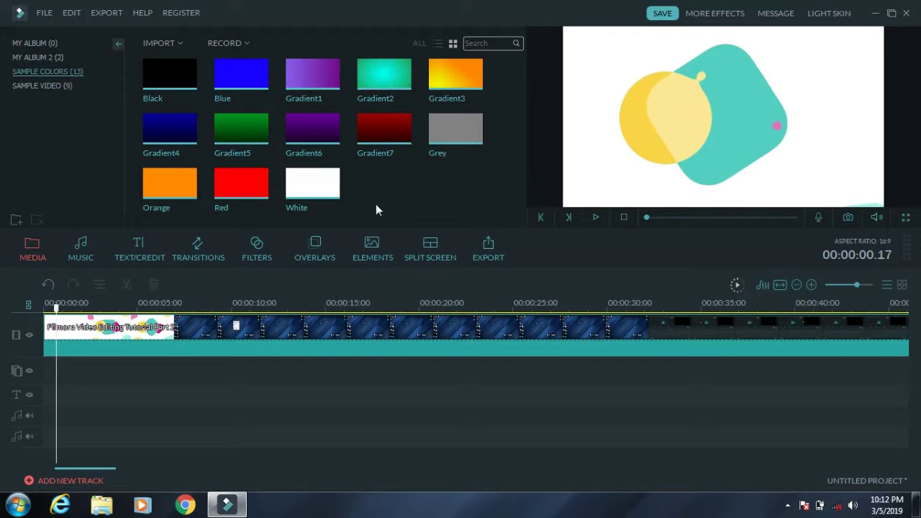
click(312, 182)
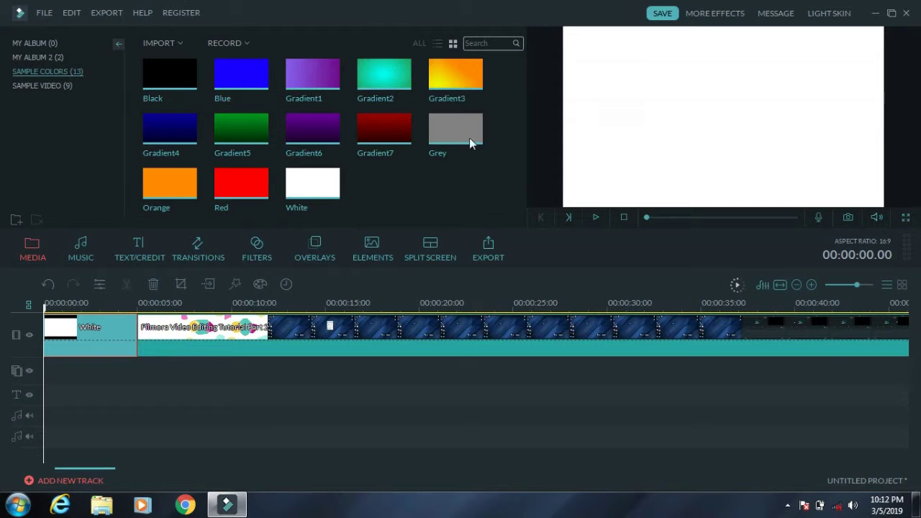
mouse_move(324, 191)
key(Delete)
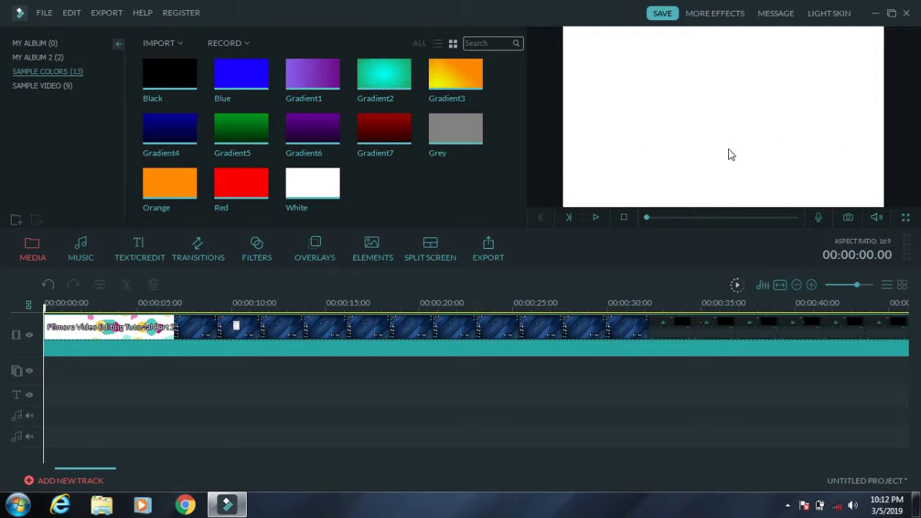
click(313, 129)
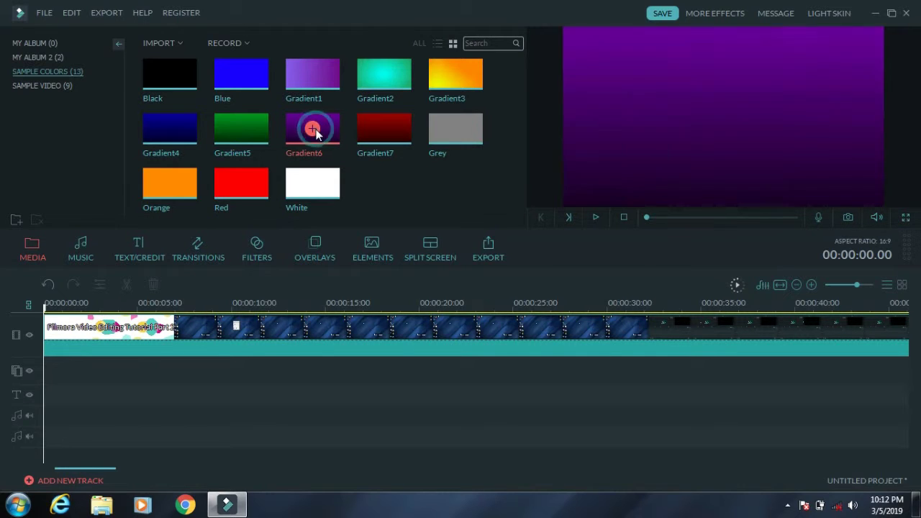
- Add the Title 41 text preset to the text track above the Gradient6 clip
click(123, 250)
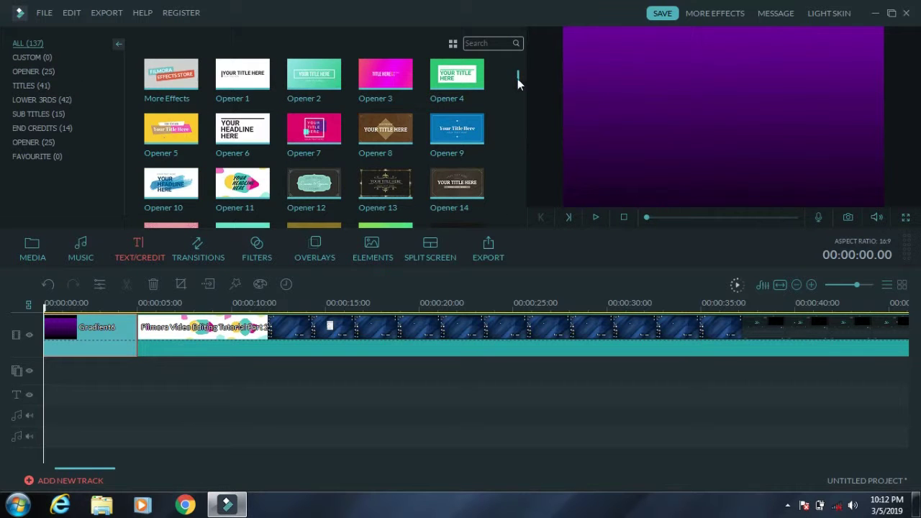
drag(517, 80, 518, 143)
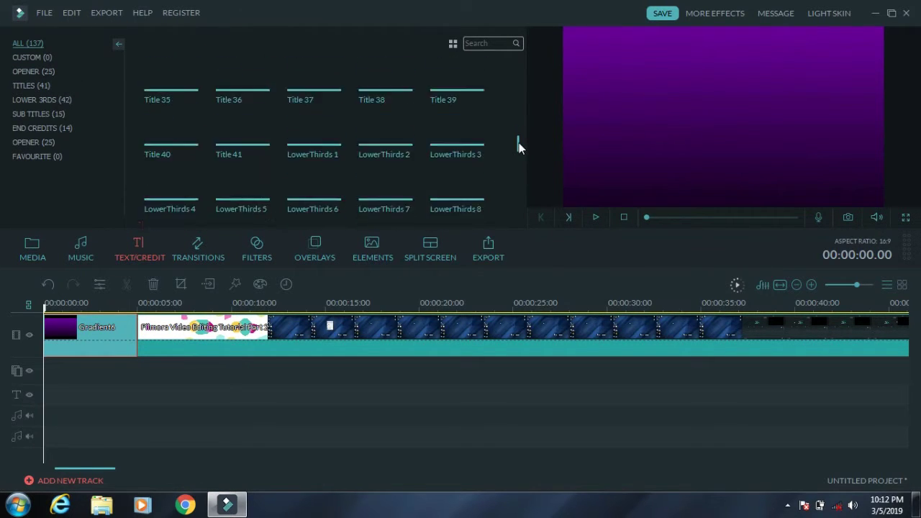
mouse_move(240, 128)
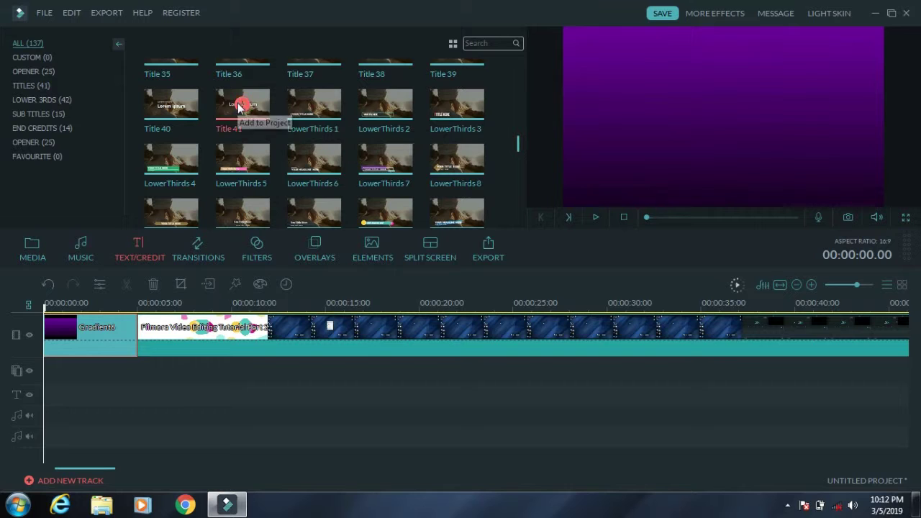
click(241, 105)
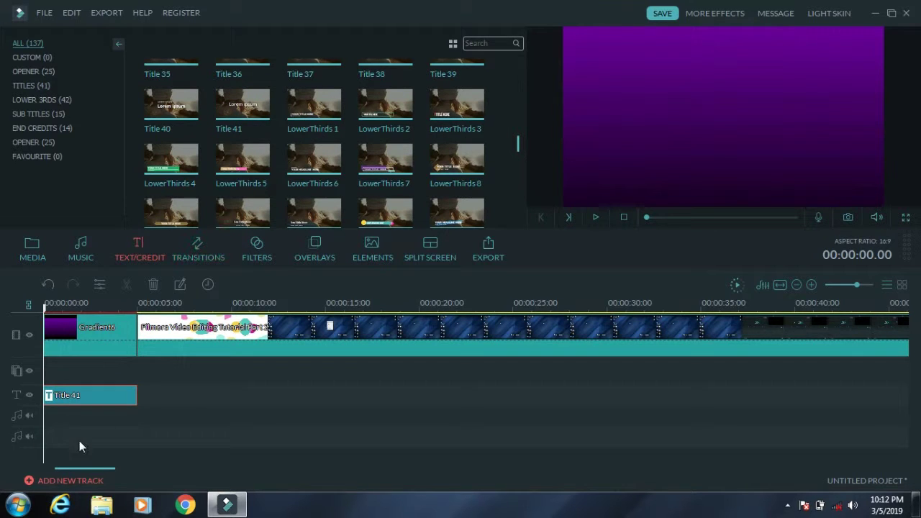
- Replace the Title 41 placeholder text with "The cg tube" and center the text box in the frame
double_click(80, 399)
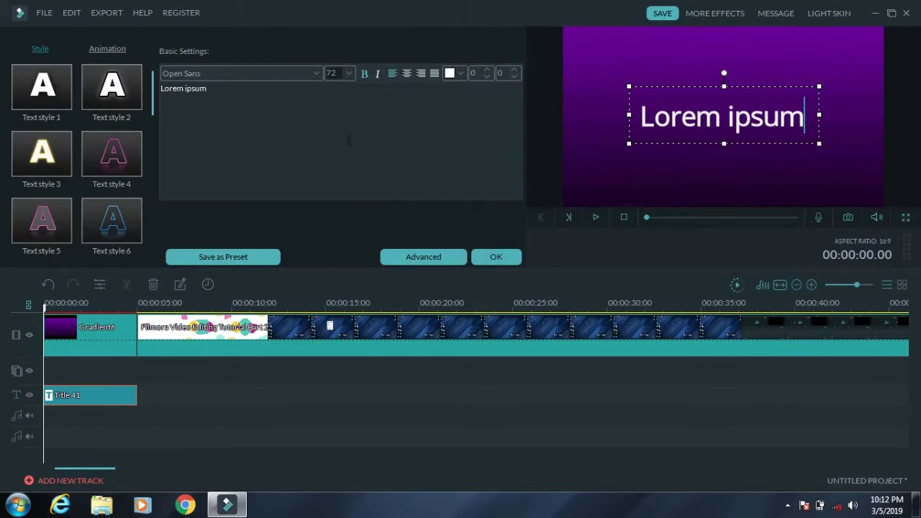
key(ctrl+a)
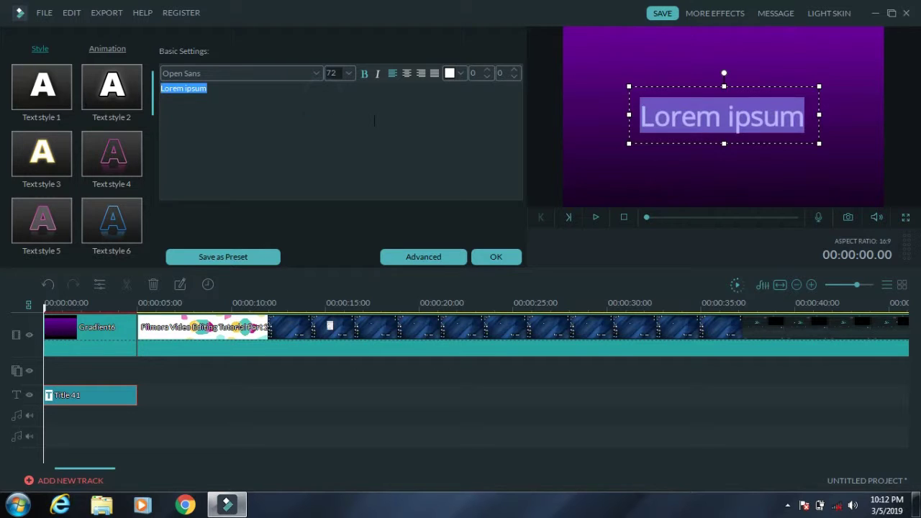
text(Th)
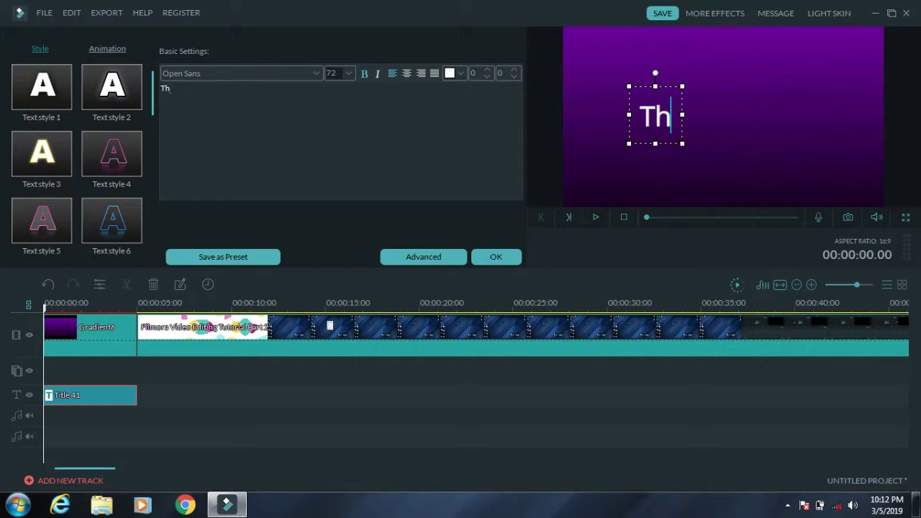
text(e cg tube)
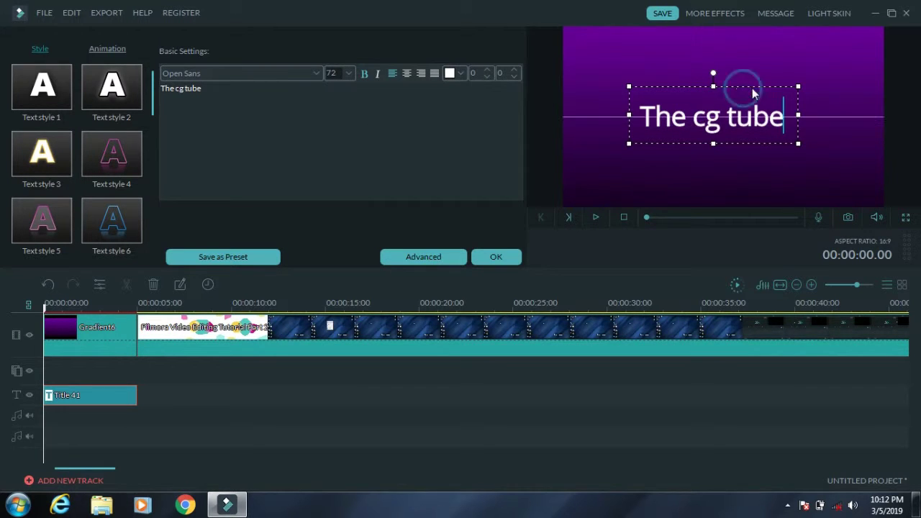
drag(752, 87, 758, 88)
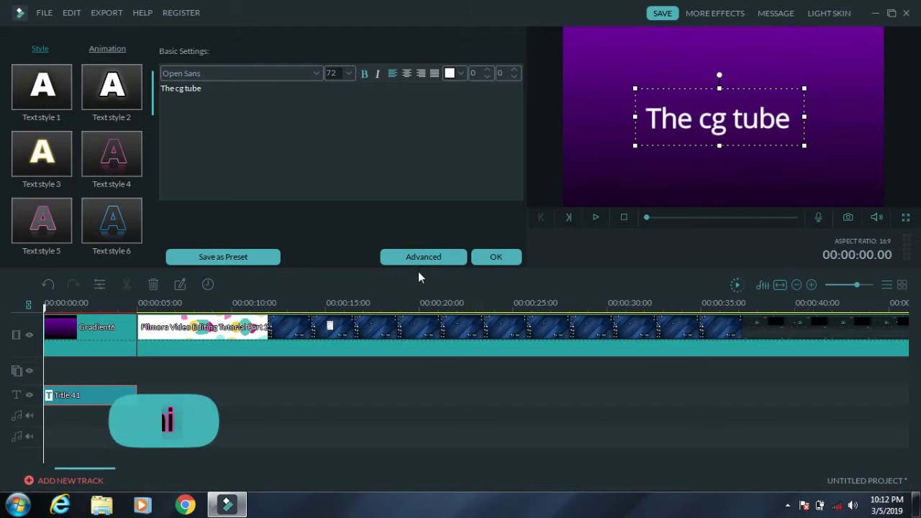
- Look over the advanced text settings for "The cg tube" without changing them and confirm the title edit
click(415, 259)
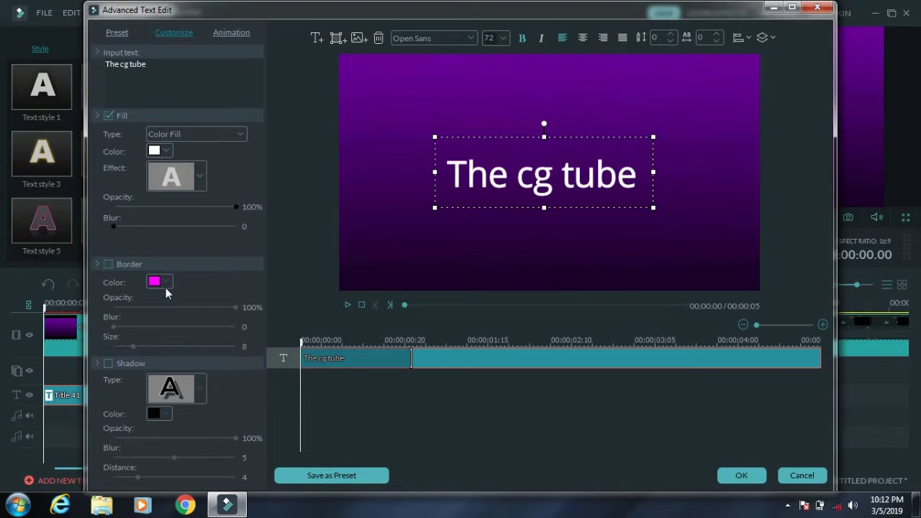
click(815, 9)
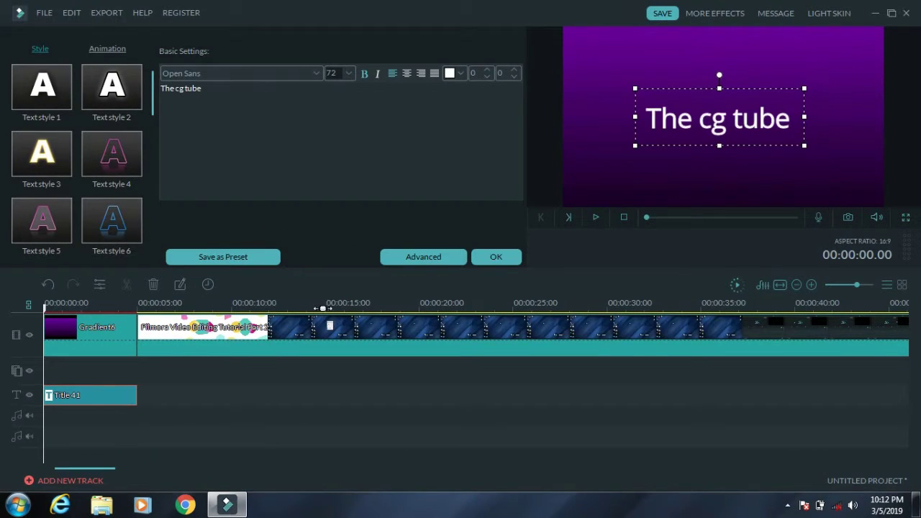
scroll(322, 306, down, 2)
click(509, 262)
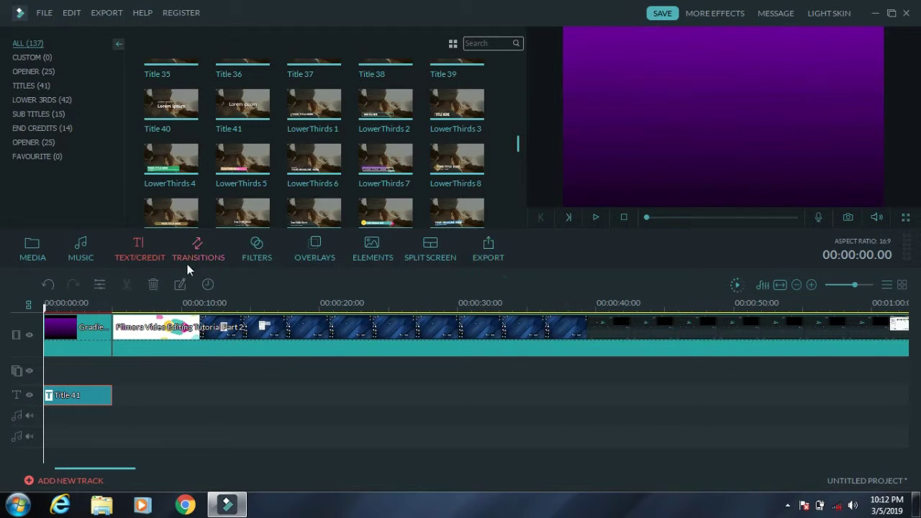
- Delete the Gradient6 clip and the Title 41 text clip together from the timeline
click(69, 374)
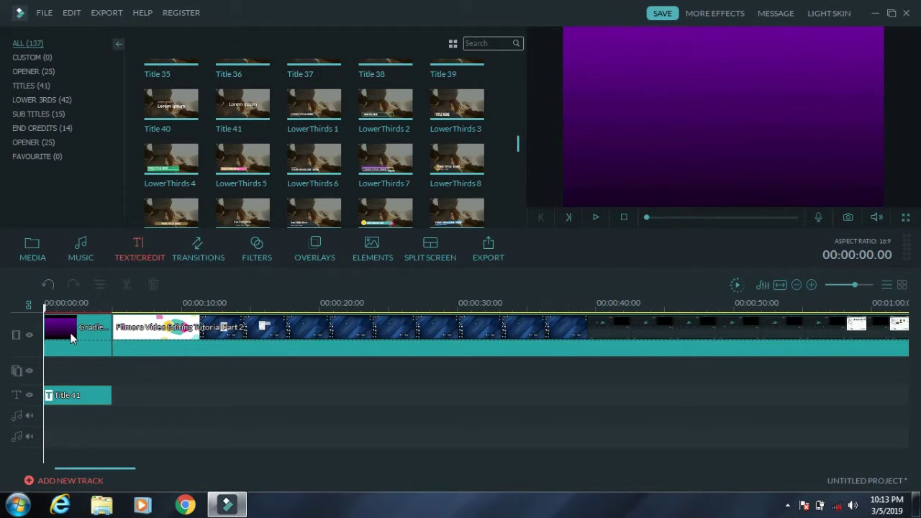
drag(71, 418, 77, 340)
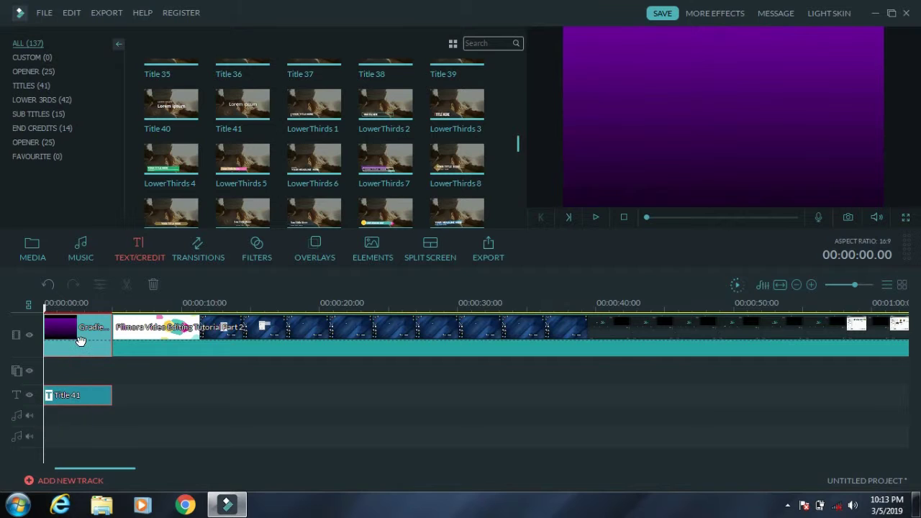
key(Delete)
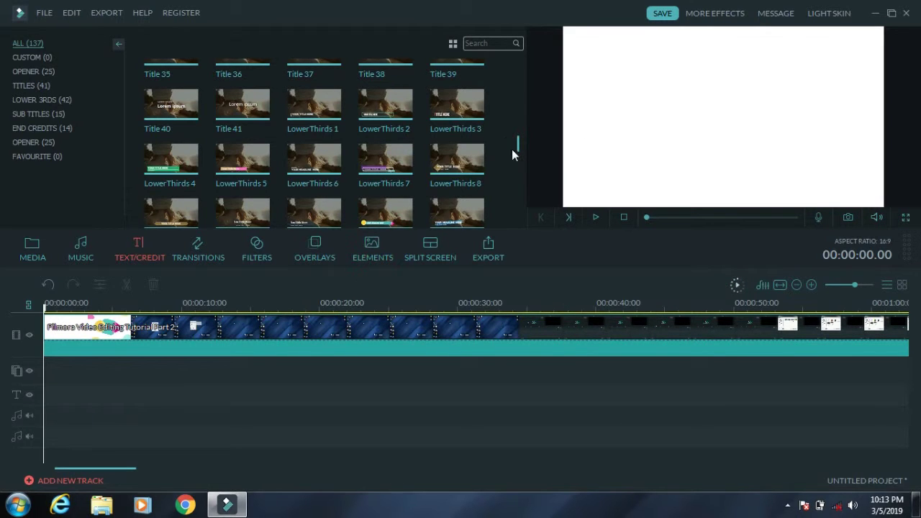
- Add the Opener 10 title preset at the start of the timeline and preview its animation
mouse_move(318, 107)
scroll(518, 133, up, 1)
drag(517, 124, 515, 73)
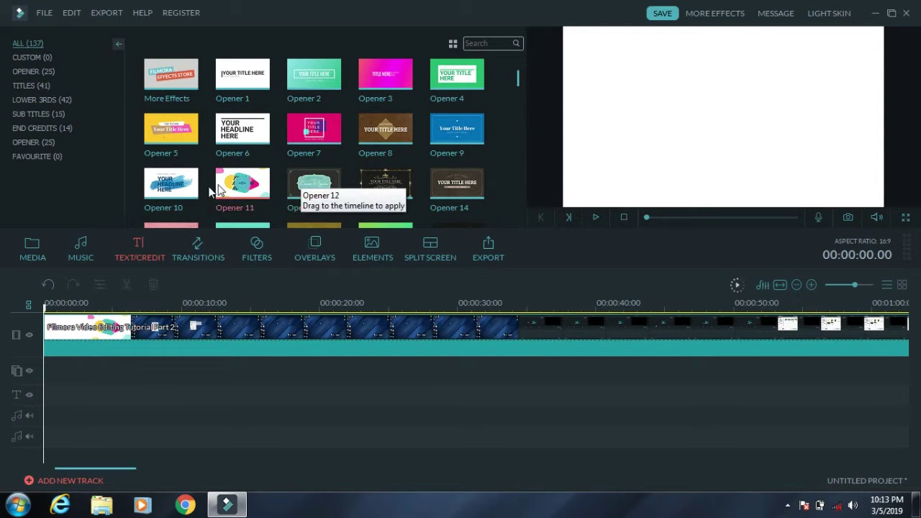
mouse_move(198, 196)
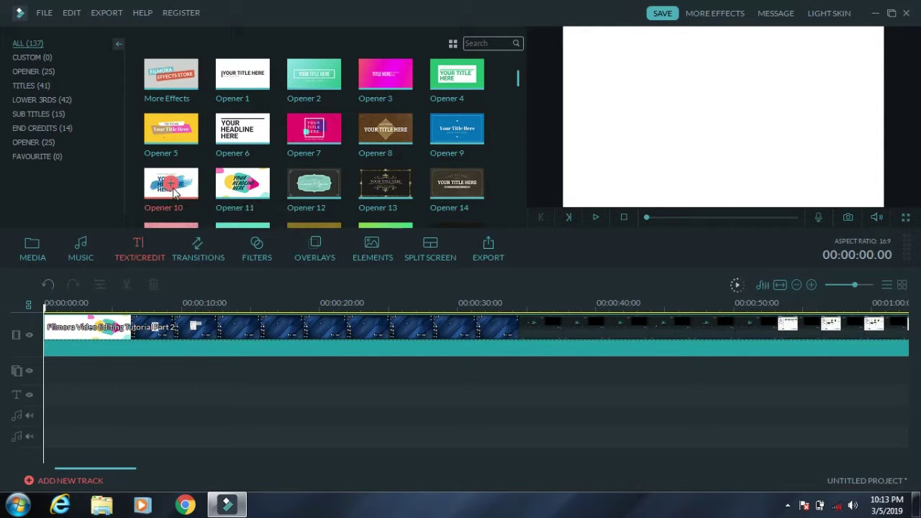
click(171, 186)
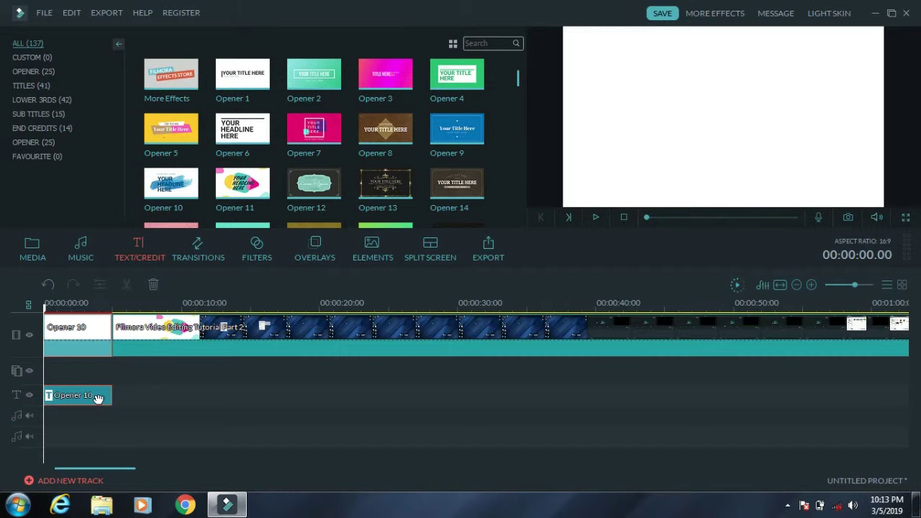
key(space)
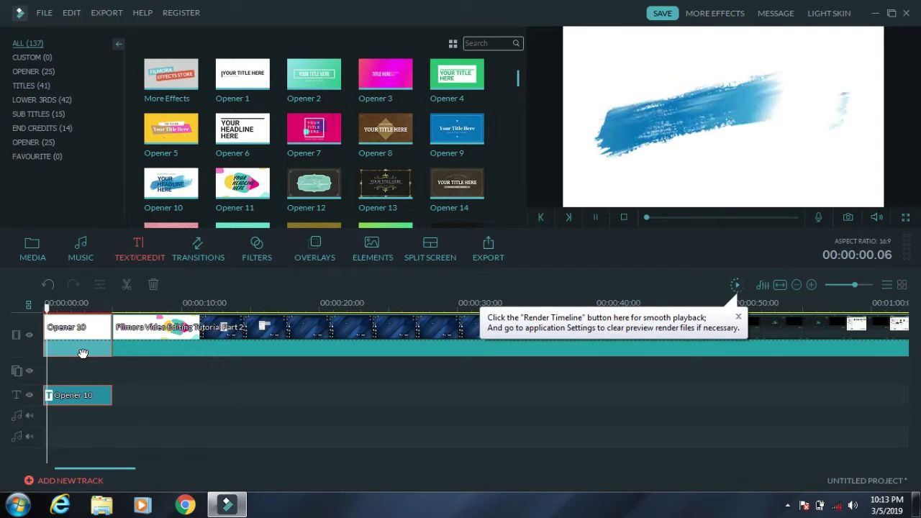
click(97, 395)
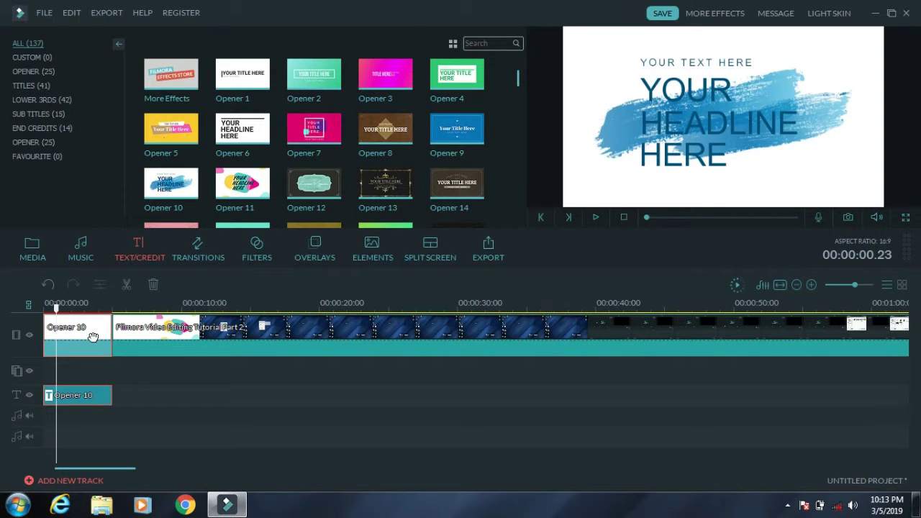
- Apply the Vignette 10 preset from Advanced Color Tuning to the Opener 10 background clip
double_click(86, 335)
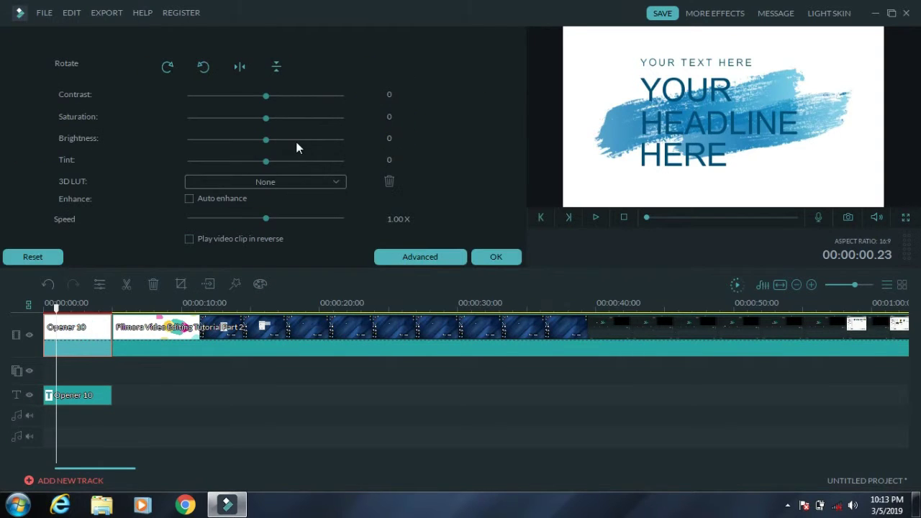
click(417, 256)
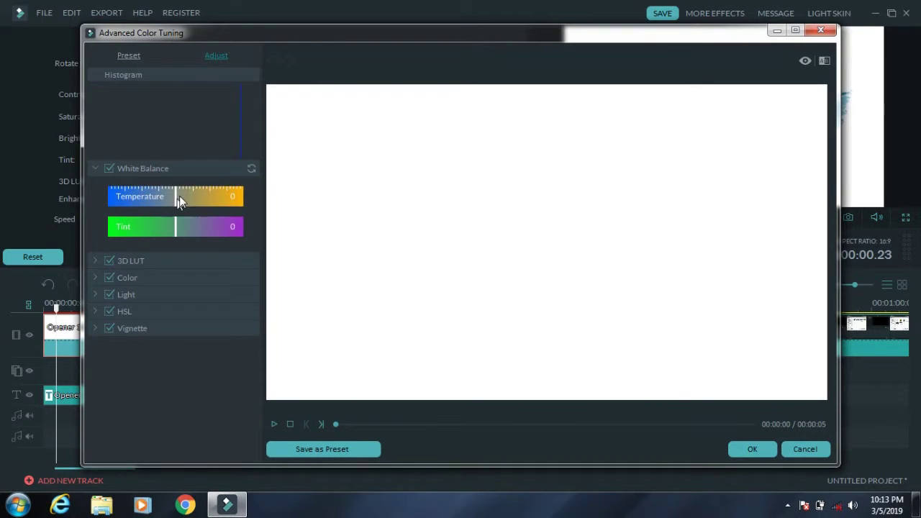
click(180, 195)
click(179, 198)
click(130, 56)
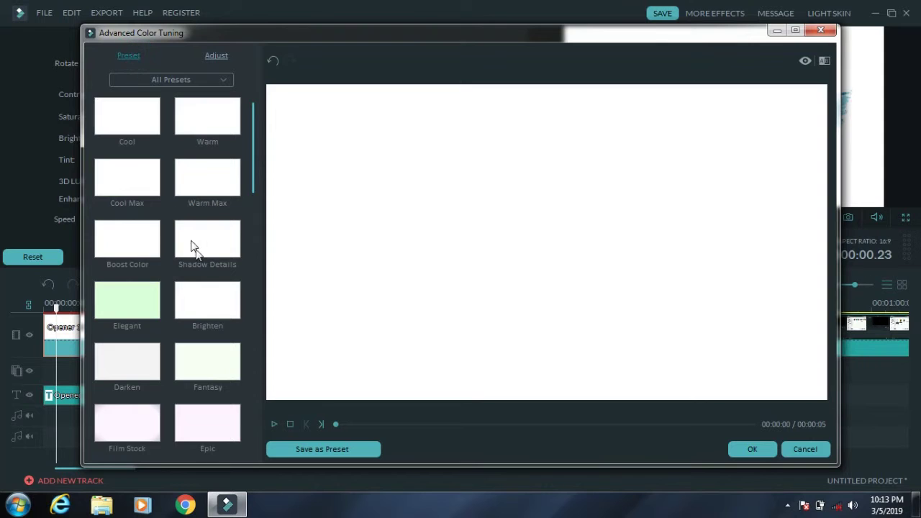
scroll(201, 263, down, 12)
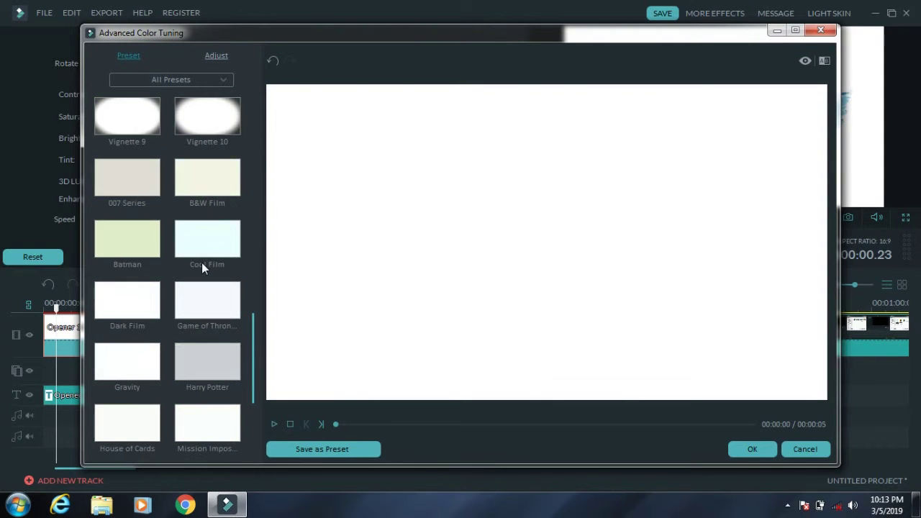
click(126, 117)
click(216, 117)
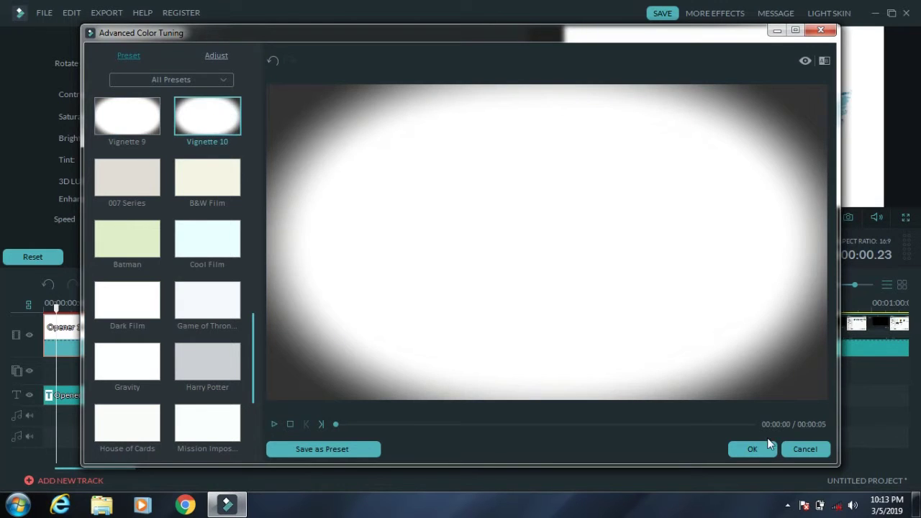
click(746, 445)
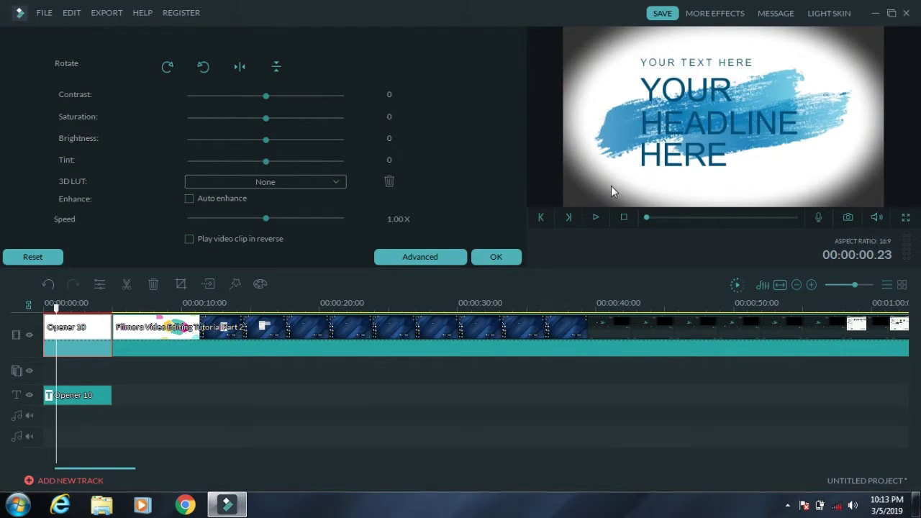
click(484, 258)
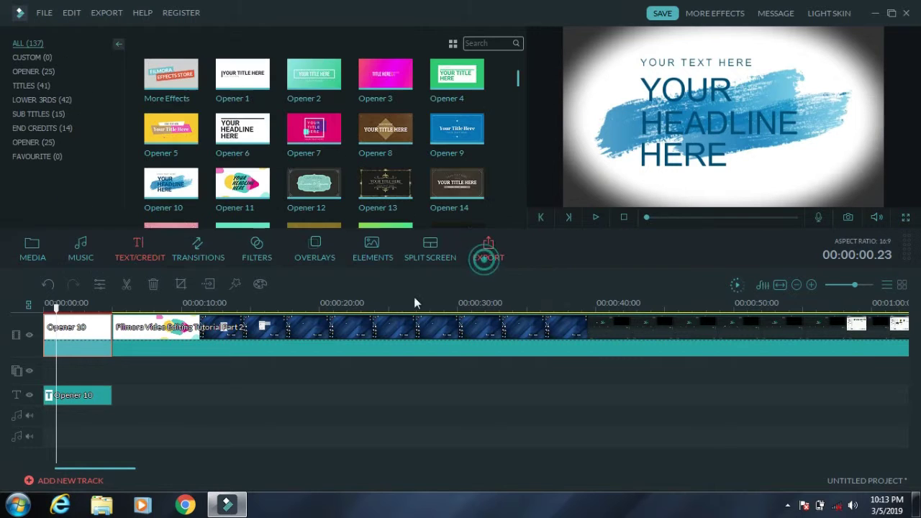
- Open the Opener 10 title for text editing and examine its font choices and separate headline text boxes
click(75, 395)
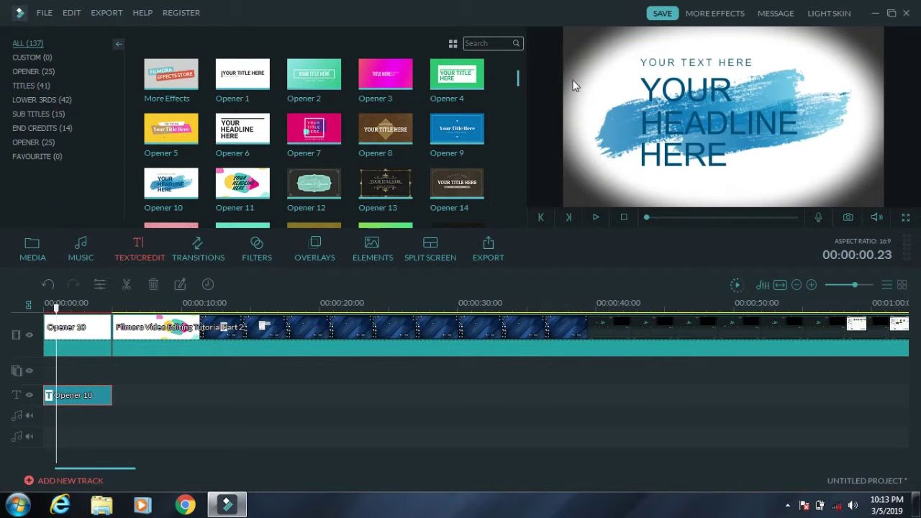
double_click(71, 396)
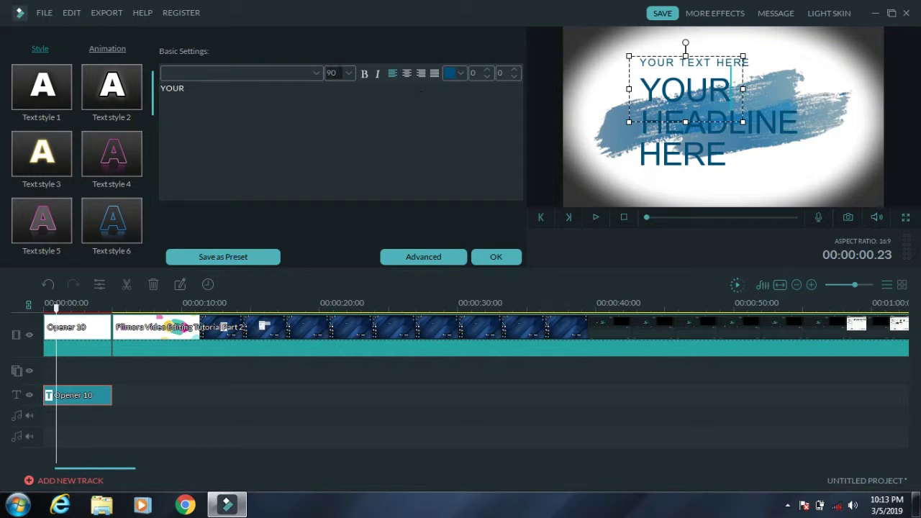
click(237, 73)
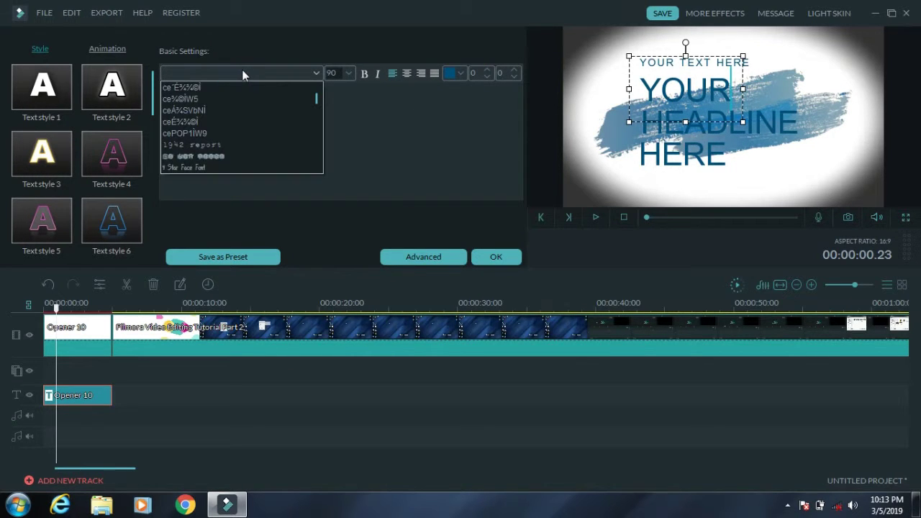
click(384, 121)
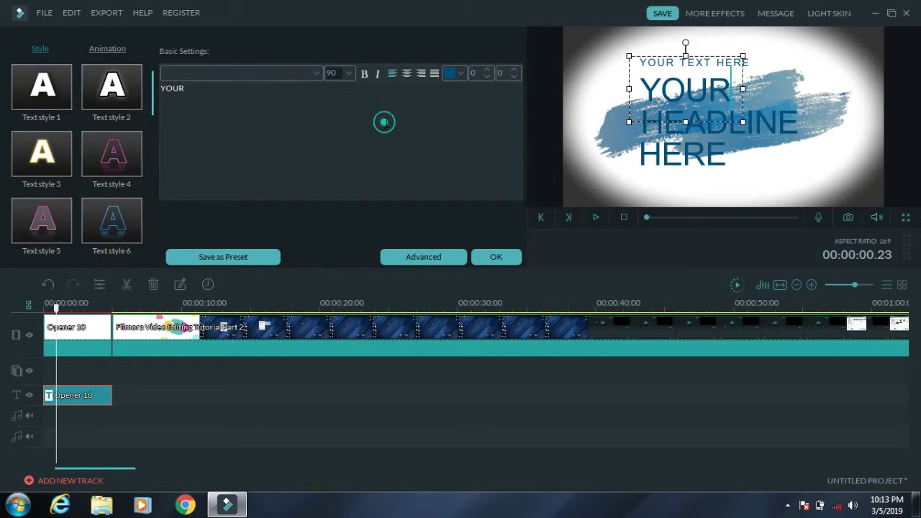
click(709, 155)
click(738, 110)
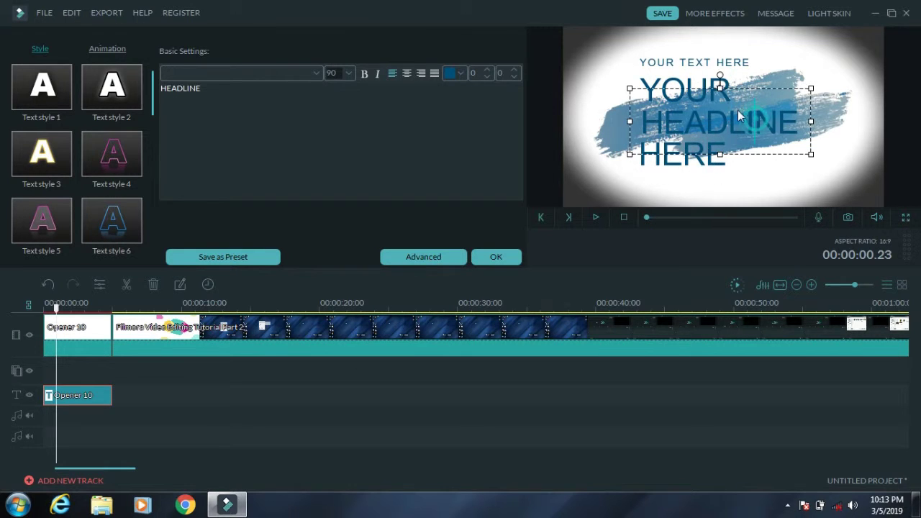
click(708, 85)
- Clear the "YOUR TEXT HERE" line above the headline in the Opener 10 title
click(705, 62)
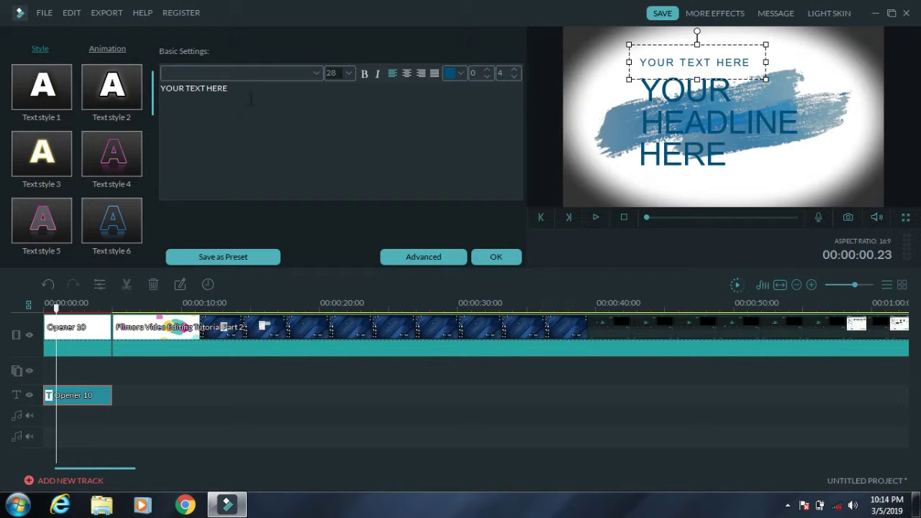
triple_click(259, 88)
key(BackSpace)
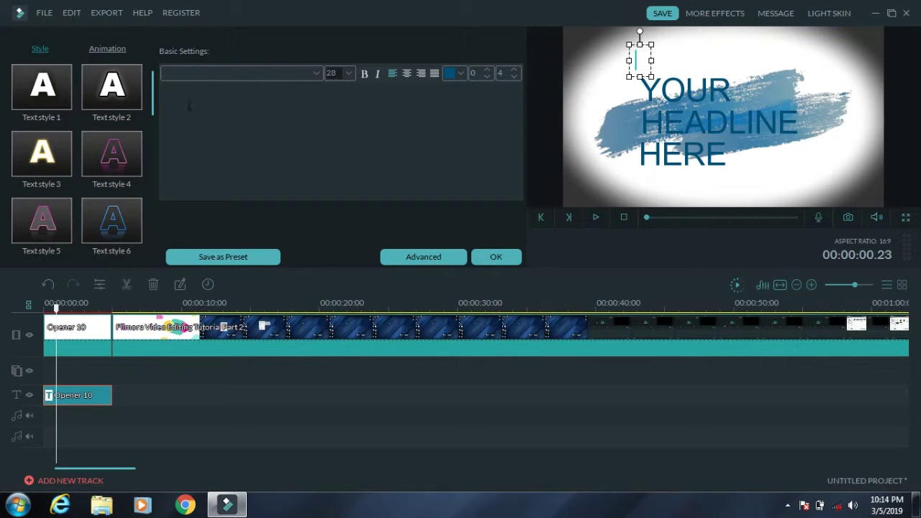
click(603, 181)
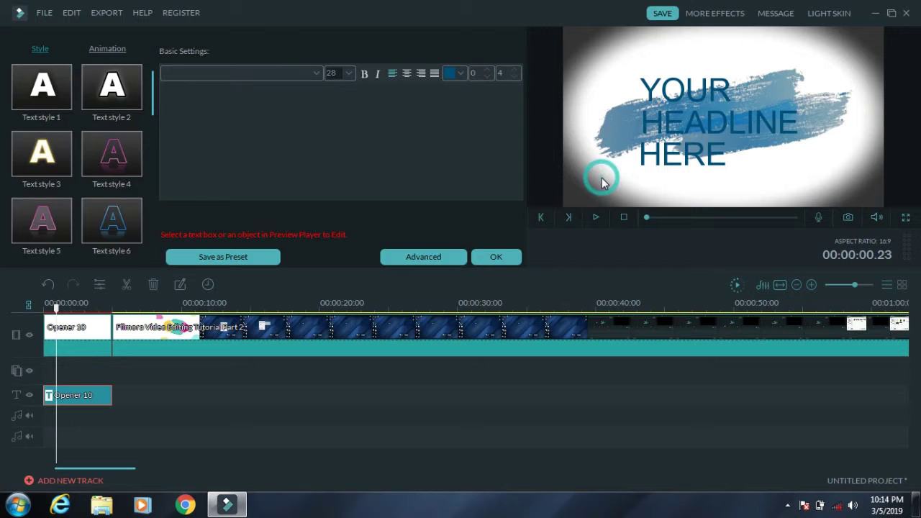
- Clear the "YOUR" and "HERE" text boxes in the Opener 10 title, keeping only the "HEADLINE" box
click(674, 88)
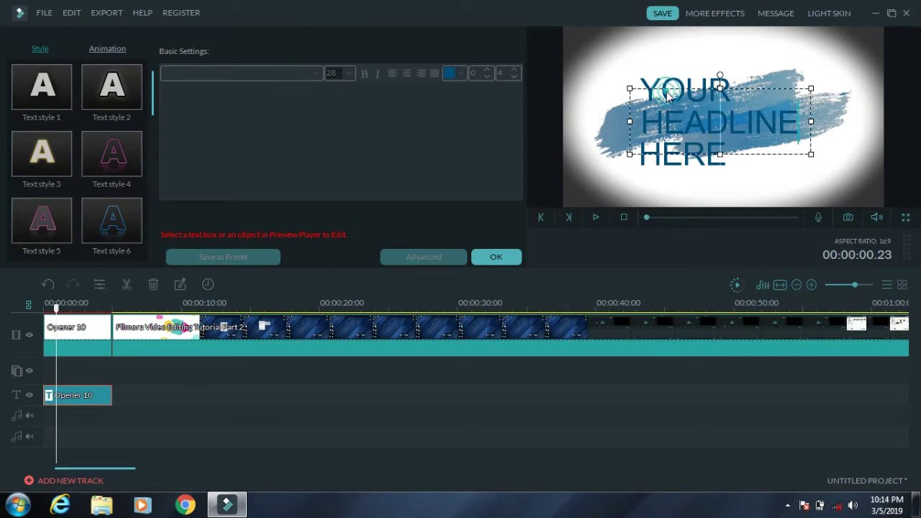
click(707, 86)
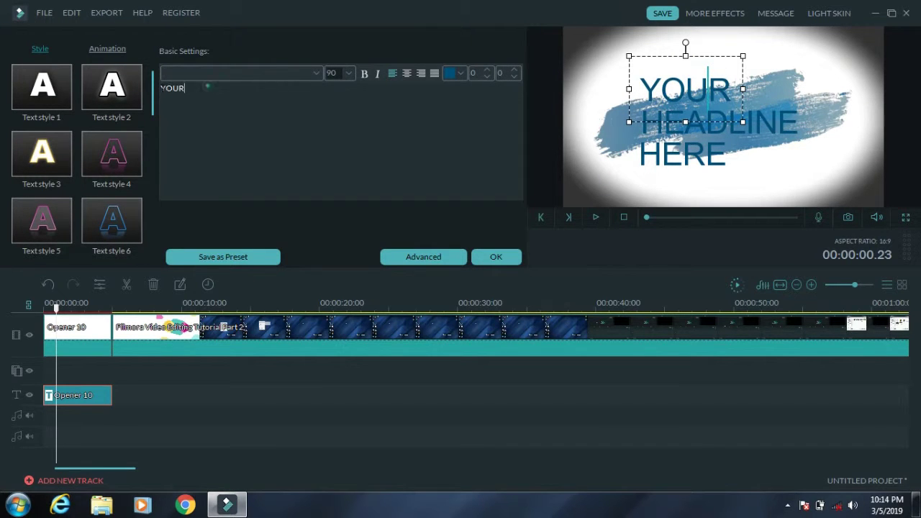
key(ctrl+a)
key(BackSpace)
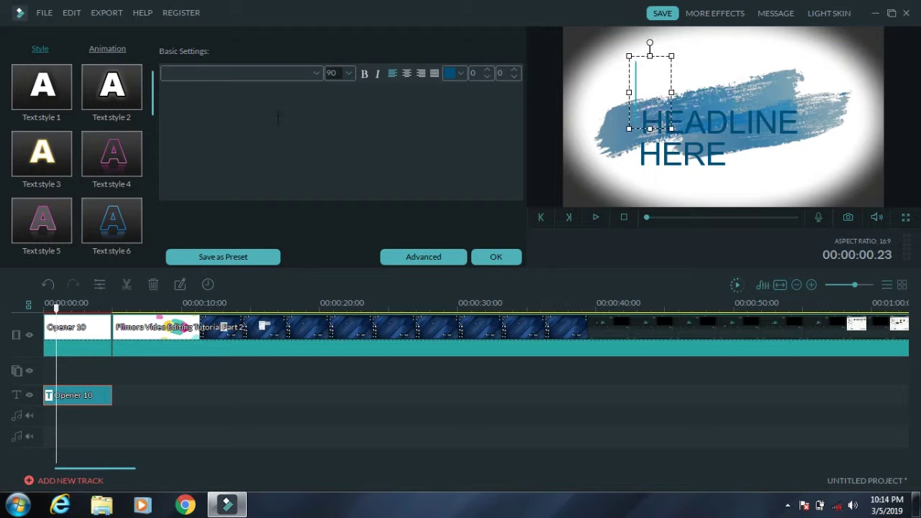
click(665, 149)
key(ctrl+a)
key(BackSpace)
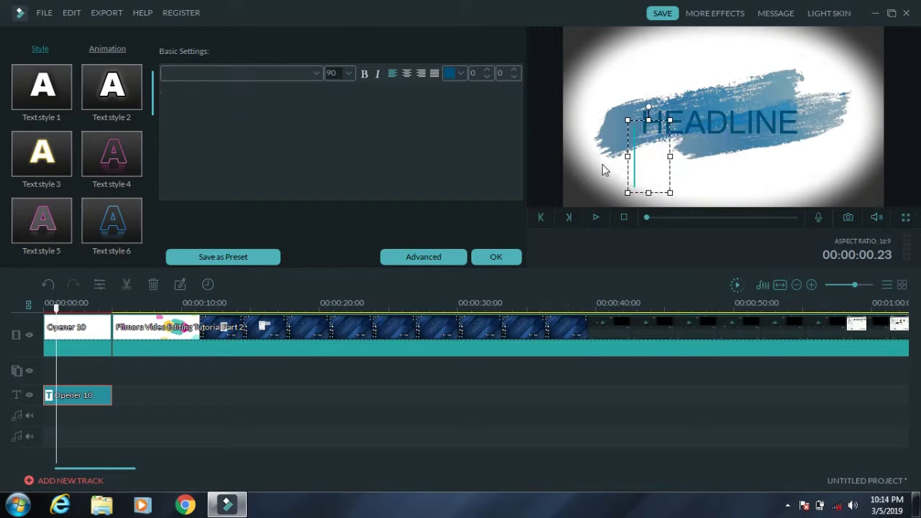
- Set the font of the "HEADLINE" text to Aardvark Cafe
click(728, 133)
triple_click(251, 97)
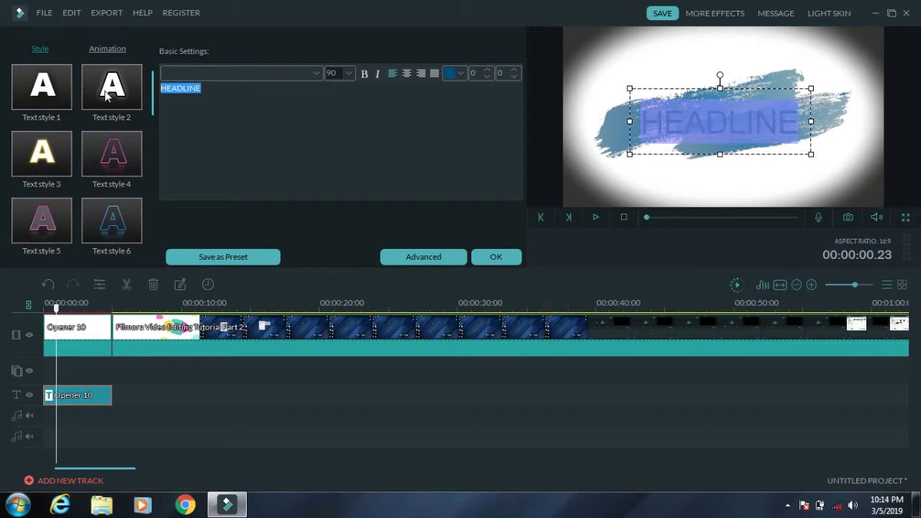
click(312, 73)
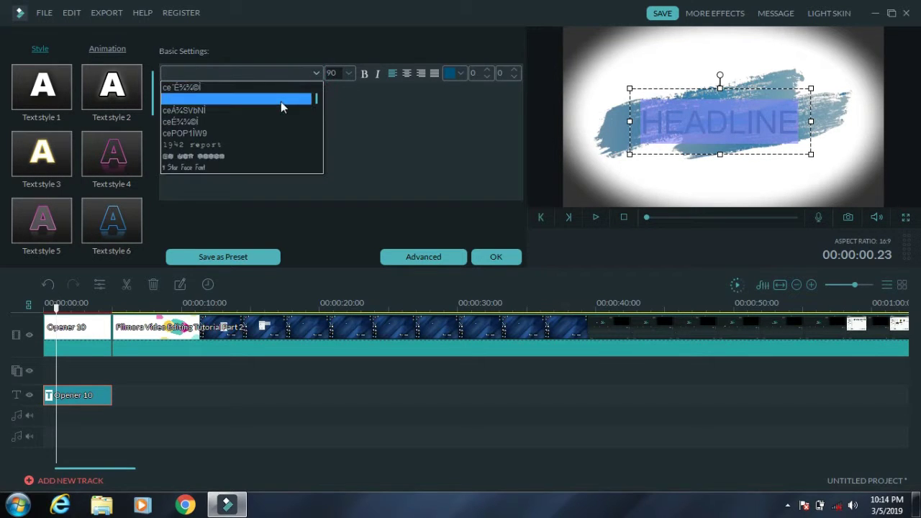
scroll(279, 102, down, 2)
scroll(279, 102, down, 1)
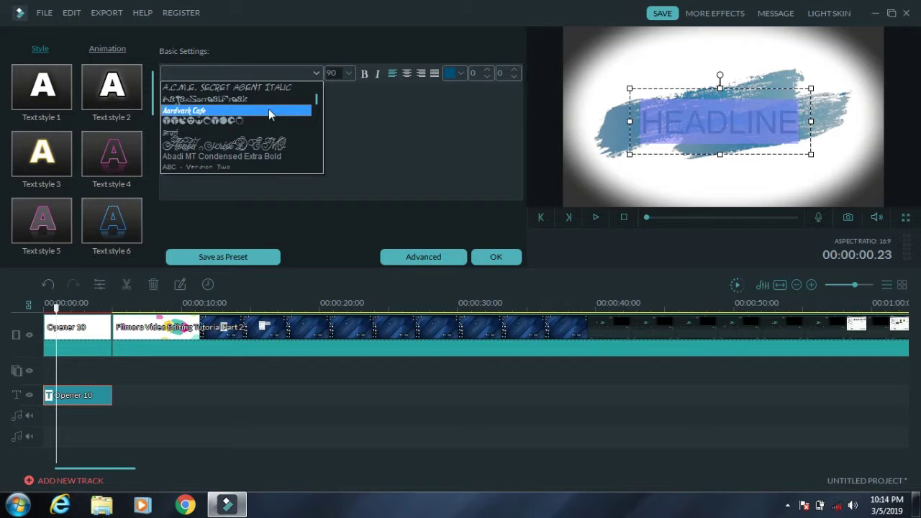
click(224, 110)
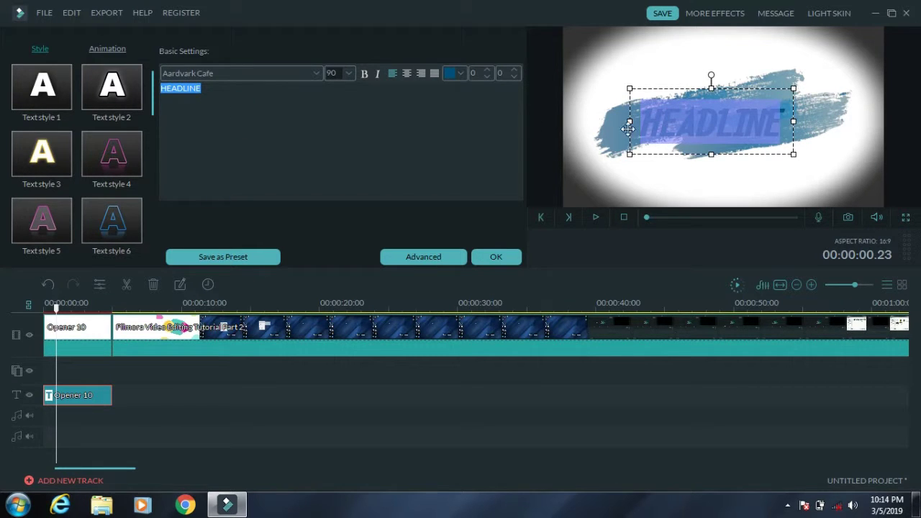
- Format the "HEADLINE" text as red, centered and bold
click(461, 72)
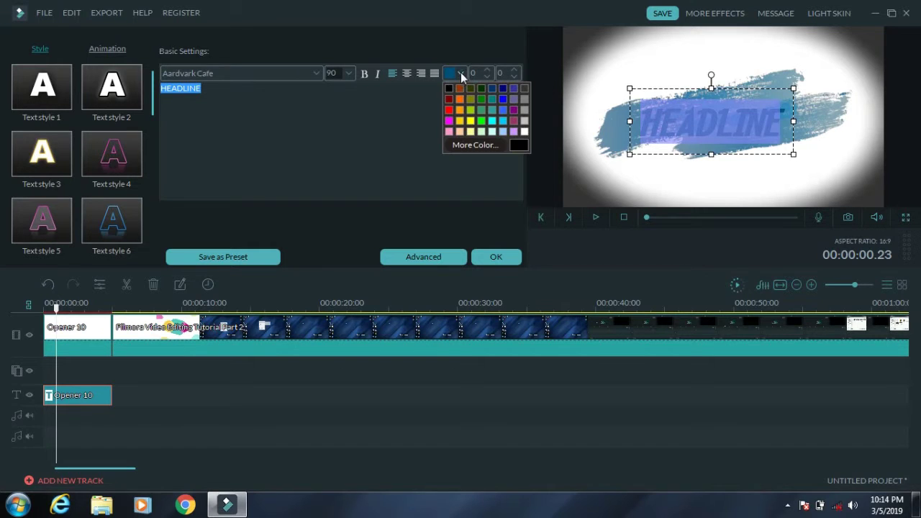
click(449, 106)
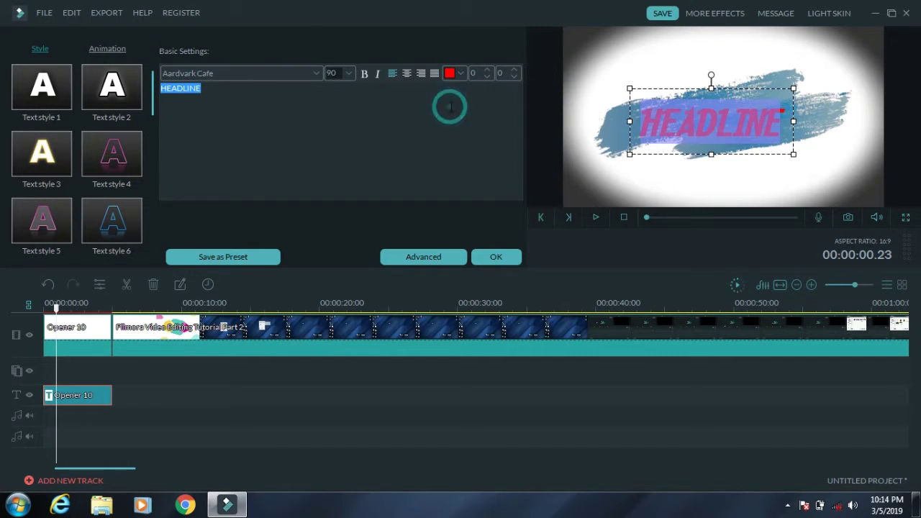
click(407, 72)
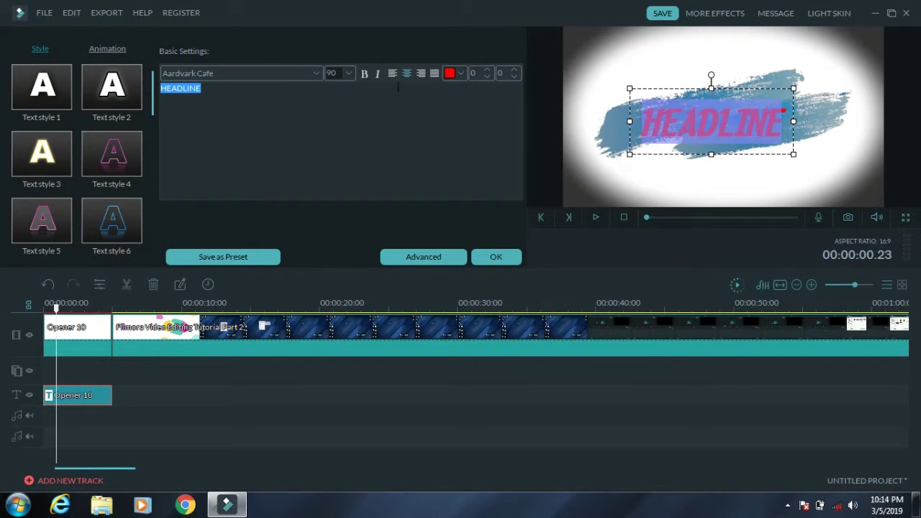
click(364, 74)
click(364, 129)
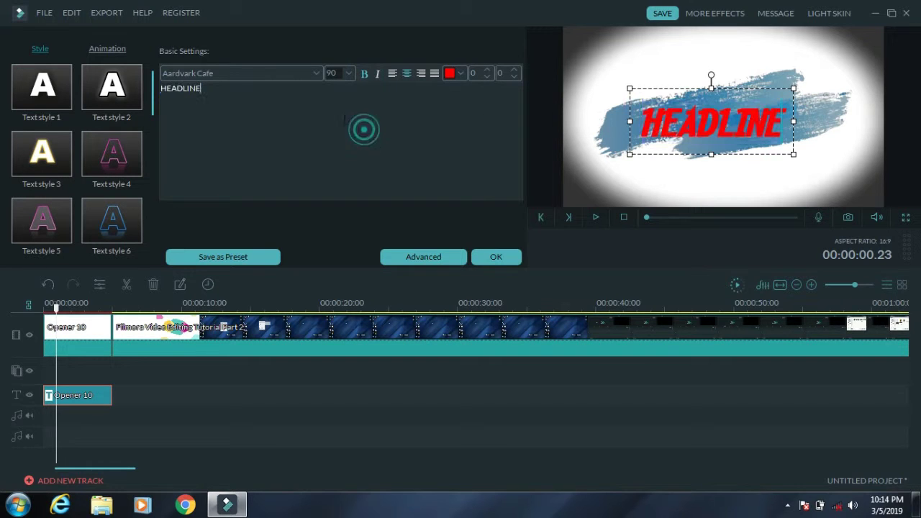
- Replace the "HEADLINE" text with "TheCG TUbe"
drag(202, 88, 162, 103)
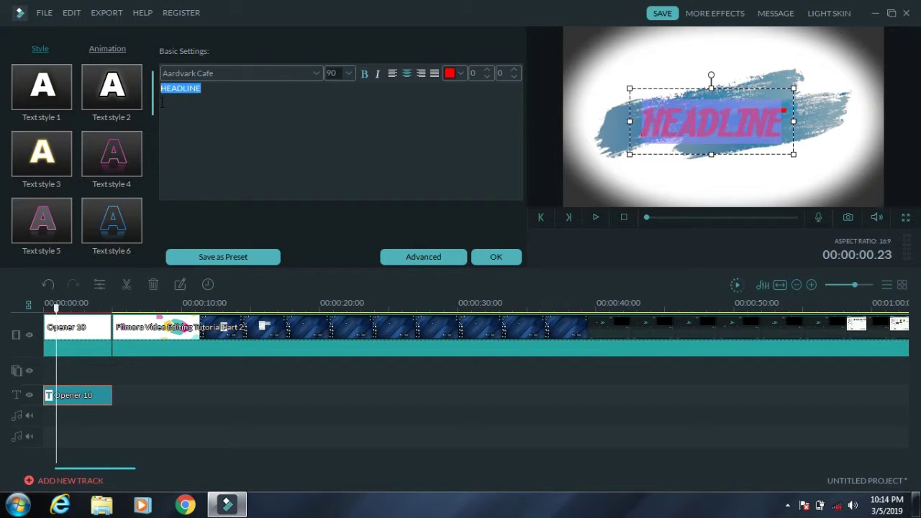
text(Thwe)
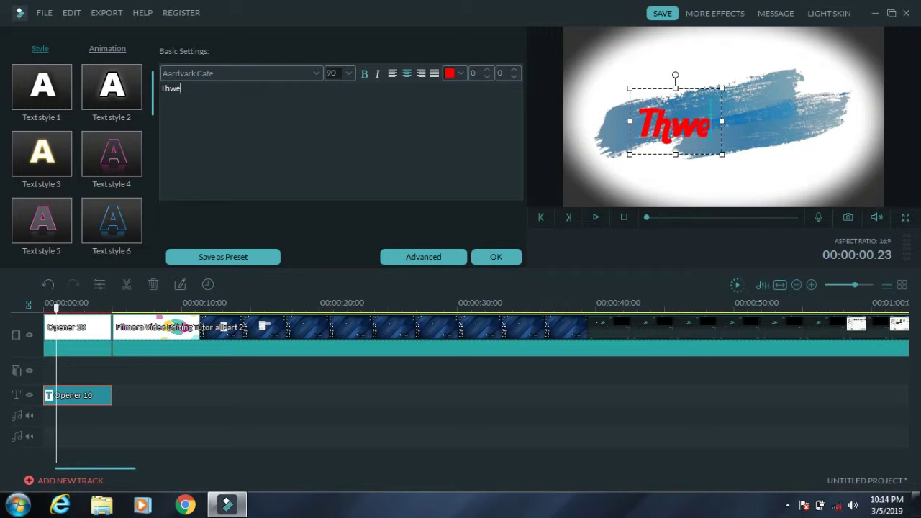
key(BackSpace)
key(BackSpace)
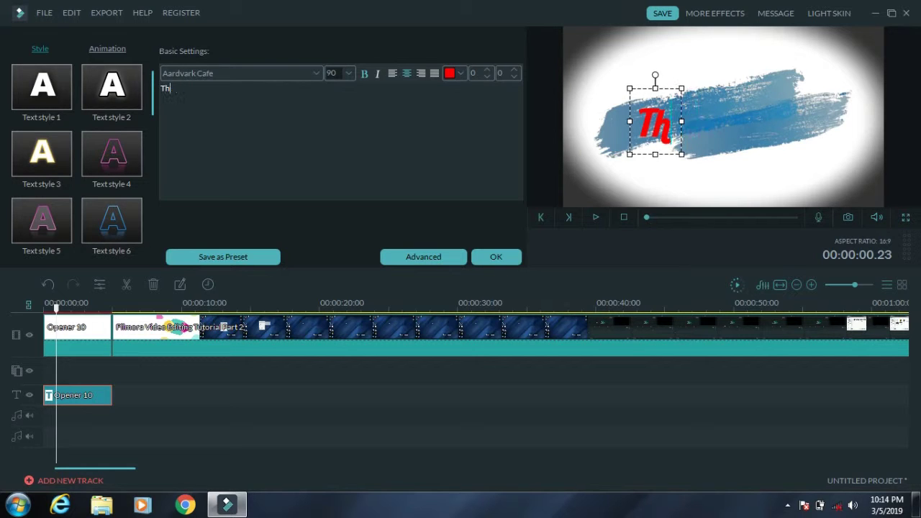
text(e)
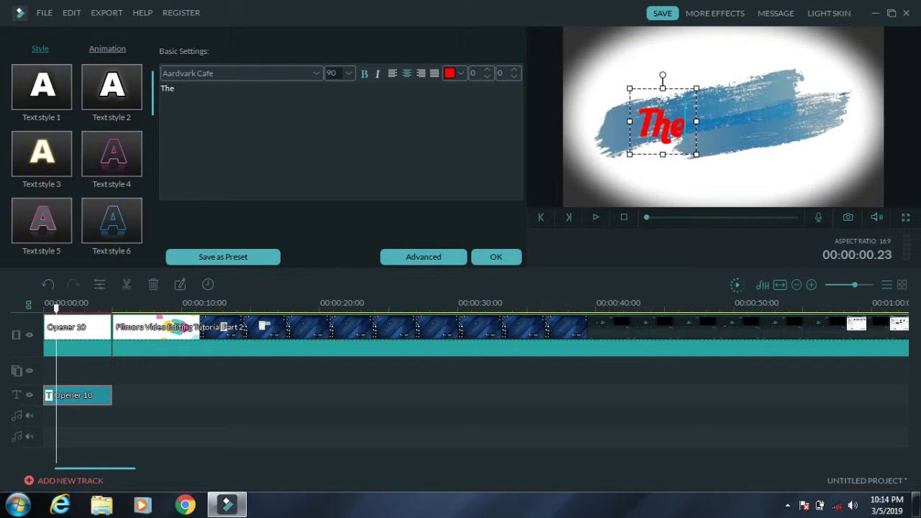
text(CG TUbe)
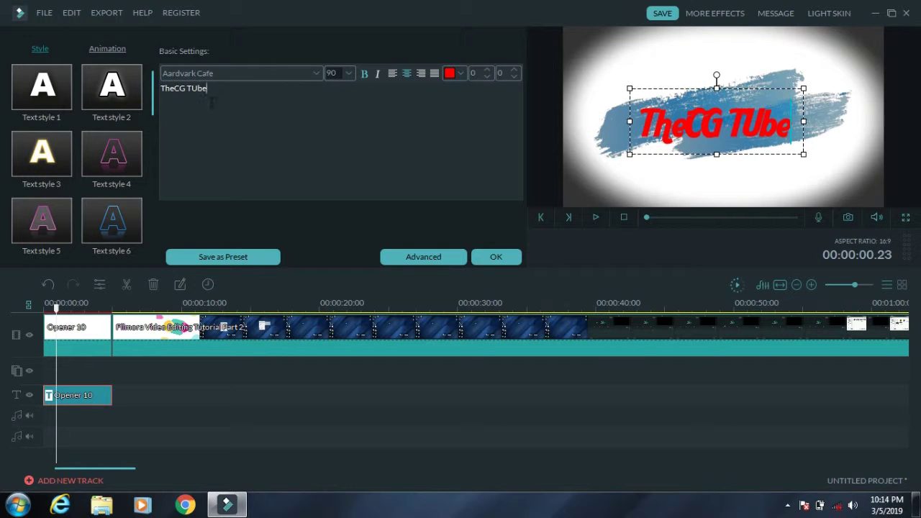
- Open advanced editing for the "TheCG TUbe" text and give it a gradient fill from red to golden yellow
triple_click(230, 94)
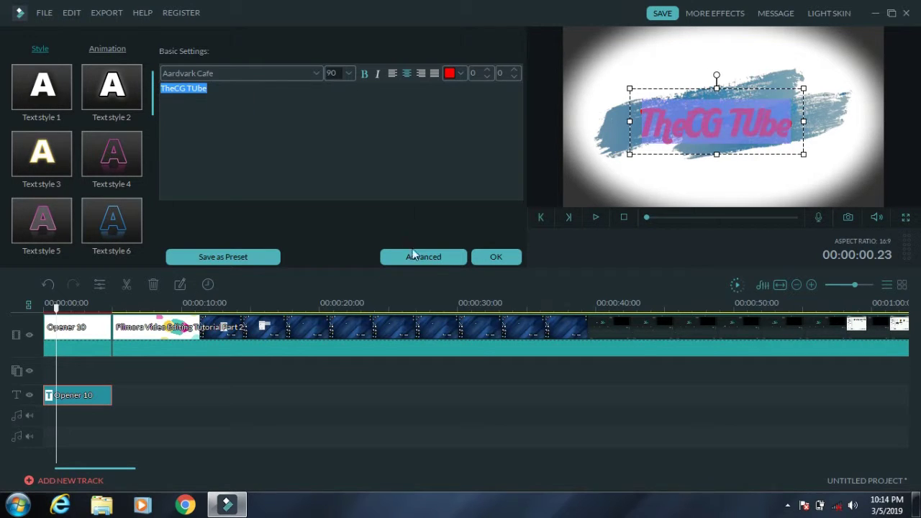
click(413, 255)
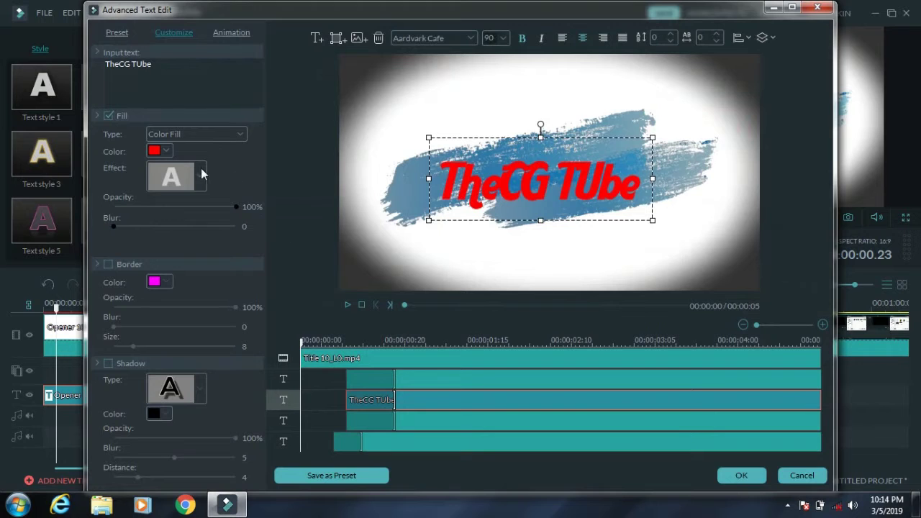
click(180, 135)
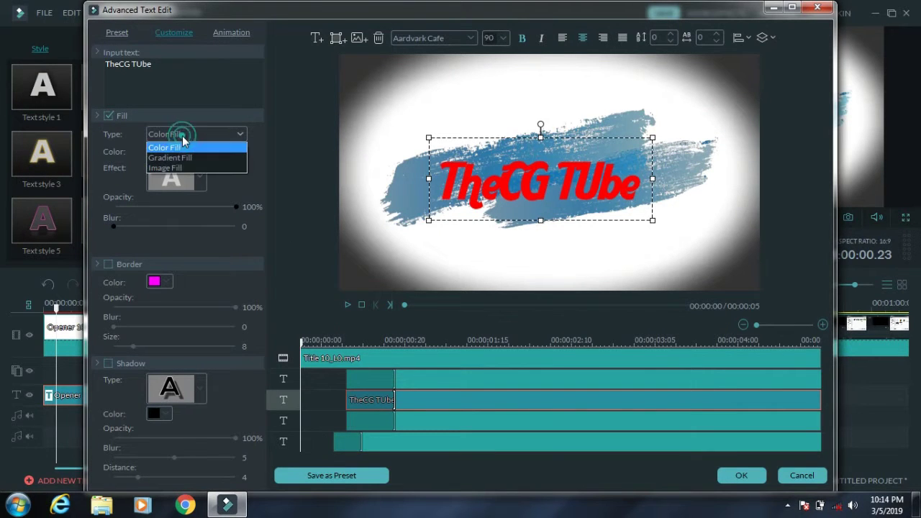
click(183, 158)
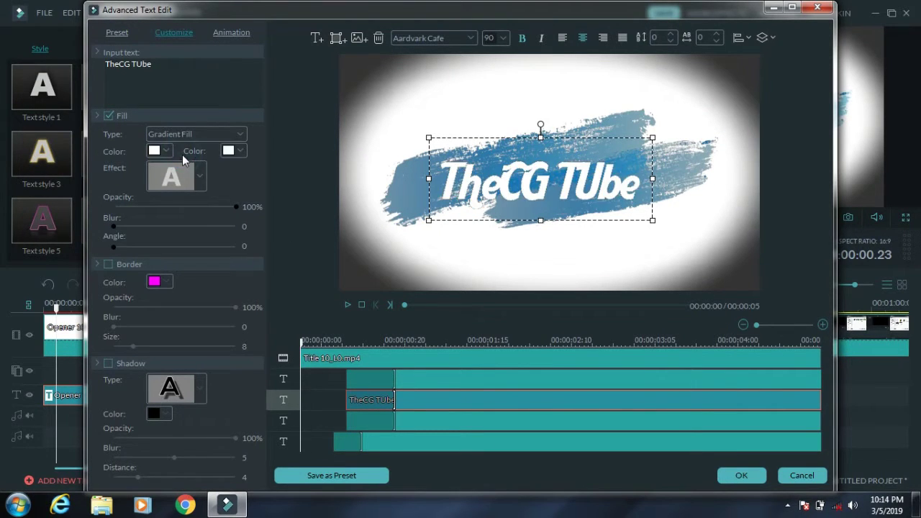
click(168, 148)
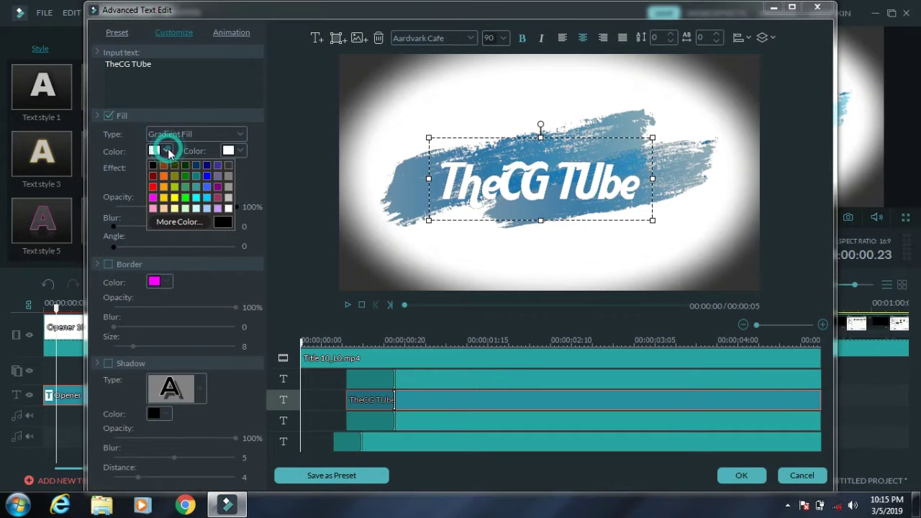
click(155, 181)
click(241, 152)
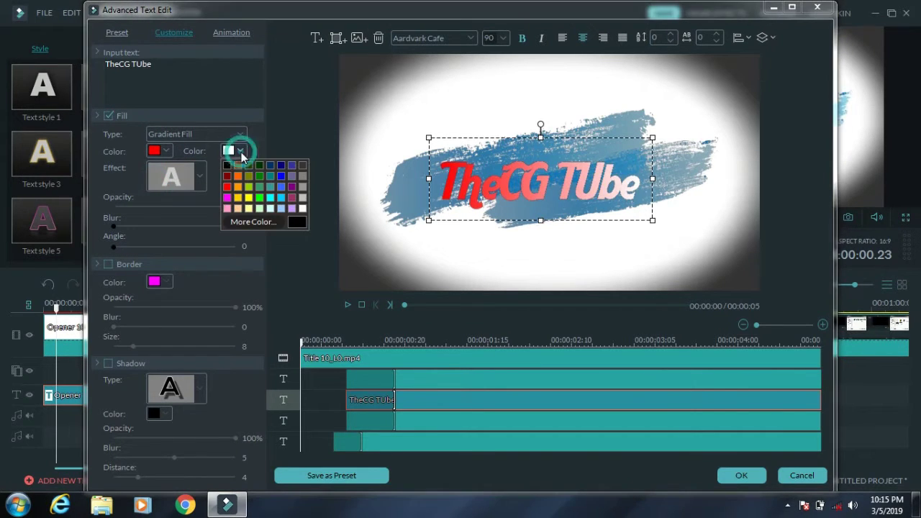
click(238, 197)
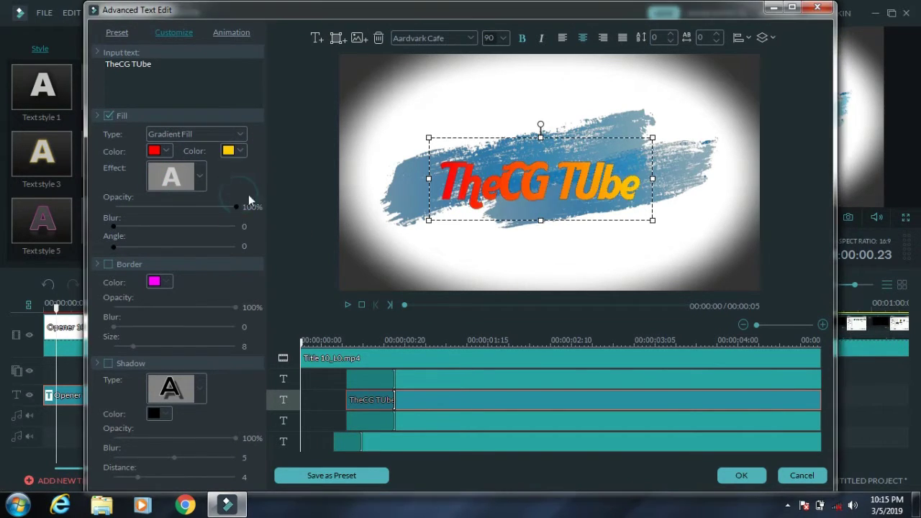
- Try different fill effects on the "TheCG TUbe" text, ending on the original plain effect
click(198, 174)
click(168, 263)
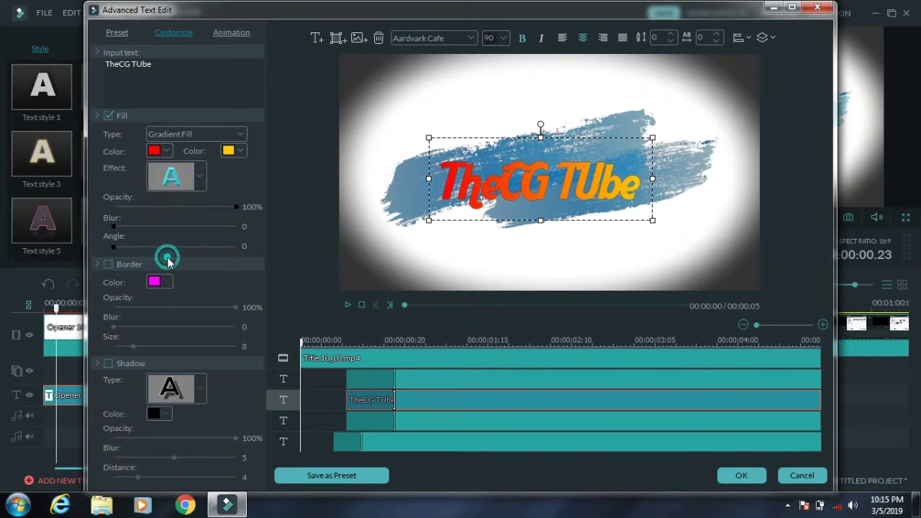
click(201, 178)
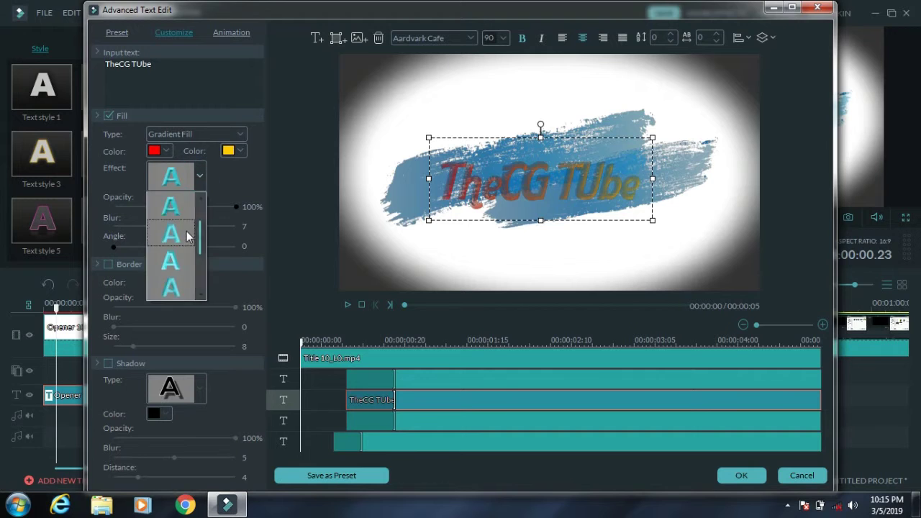
click(175, 263)
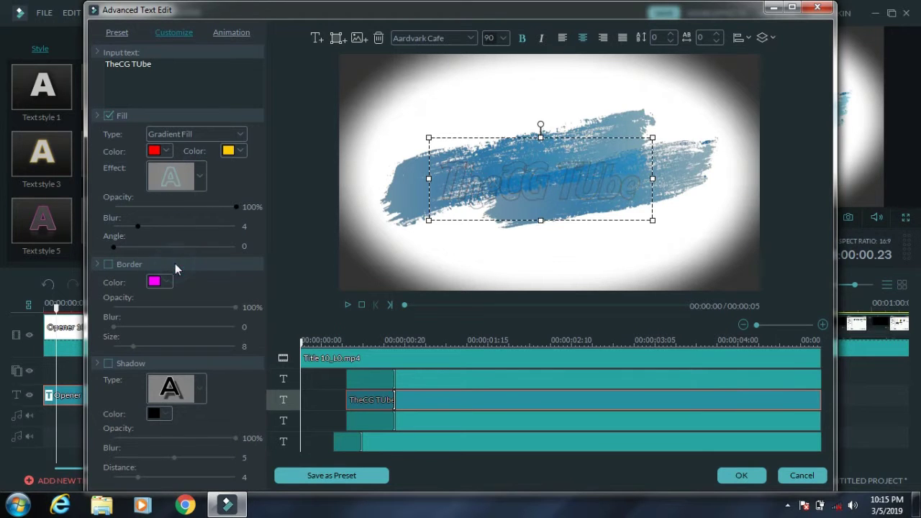
click(199, 175)
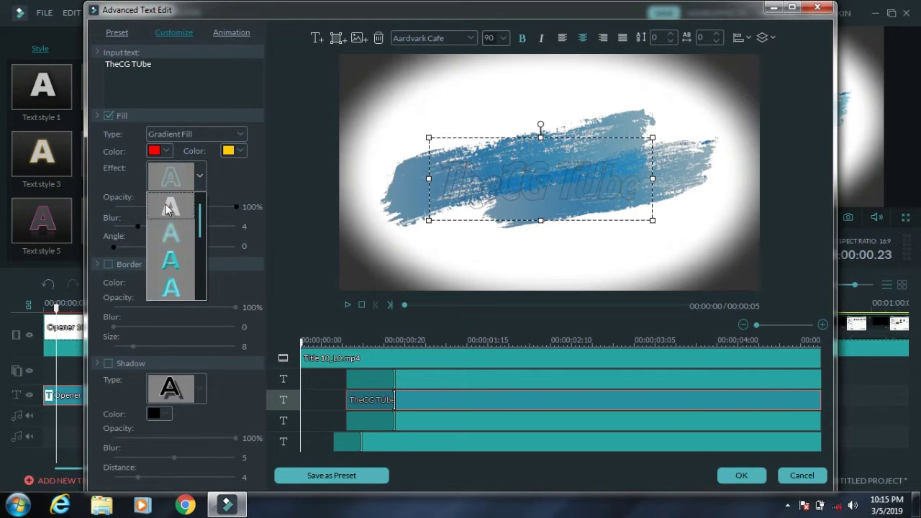
click(179, 208)
click(259, 179)
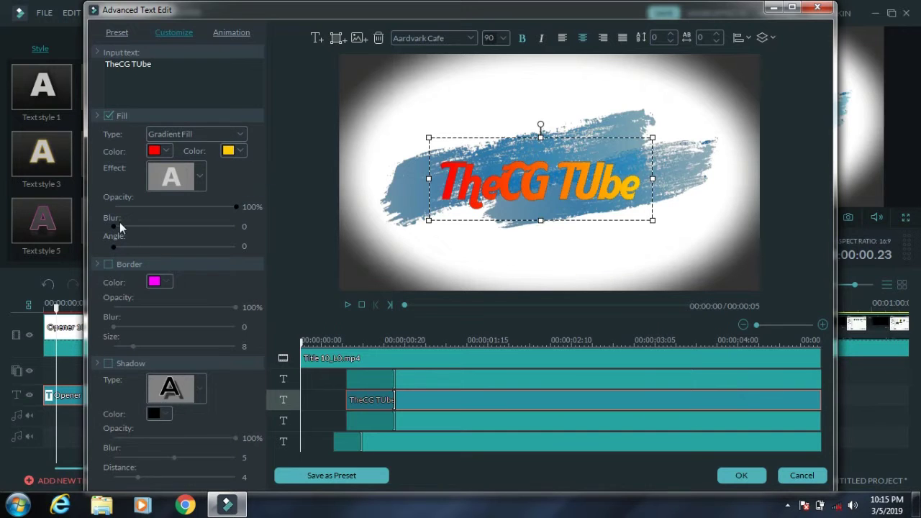
- Try a fill blur of 10 and a lower fill opacity on the text, resetting them to 0 and 100%
drag(113, 225, 174, 226)
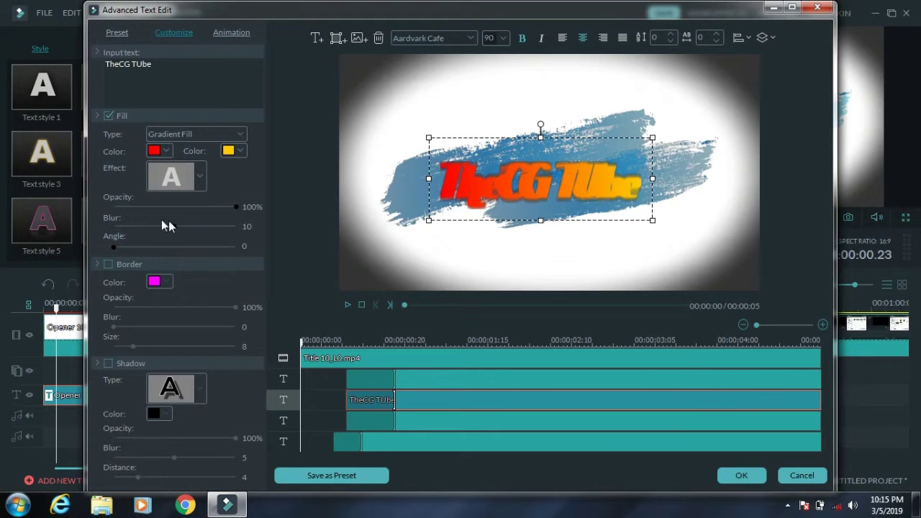
click(113, 225)
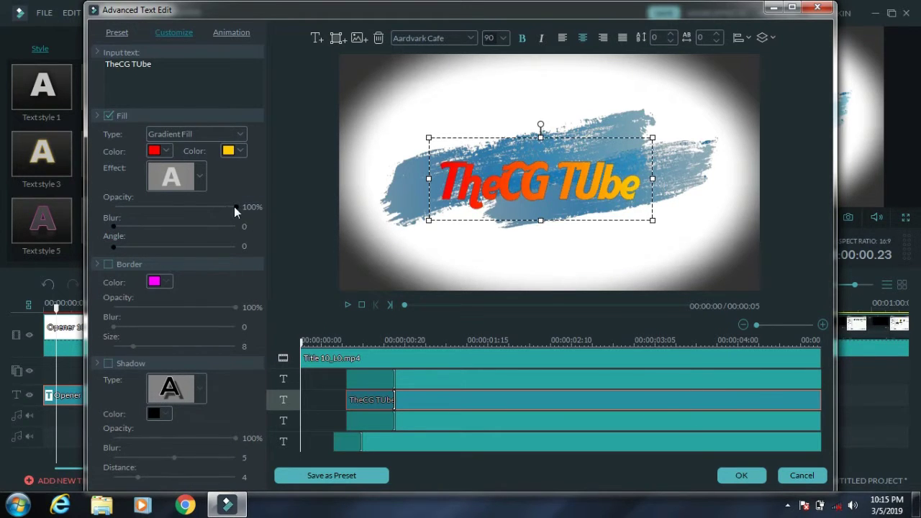
drag(233, 206, 167, 206)
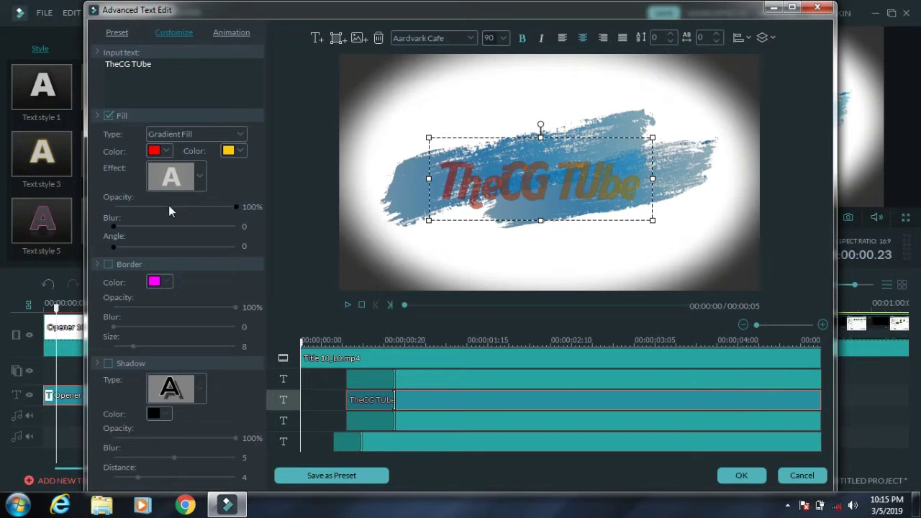
click(241, 208)
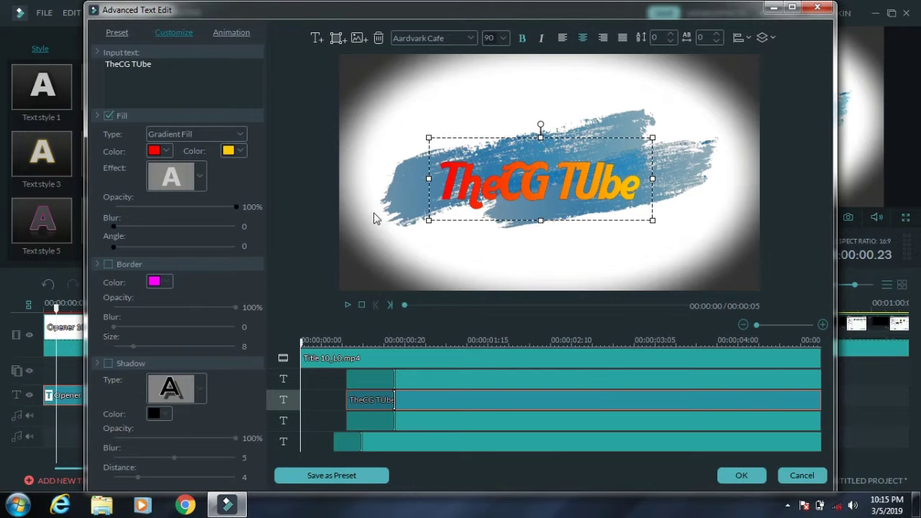
- Add a black border of size 12 to the "TheCG TUbe" text
click(108, 265)
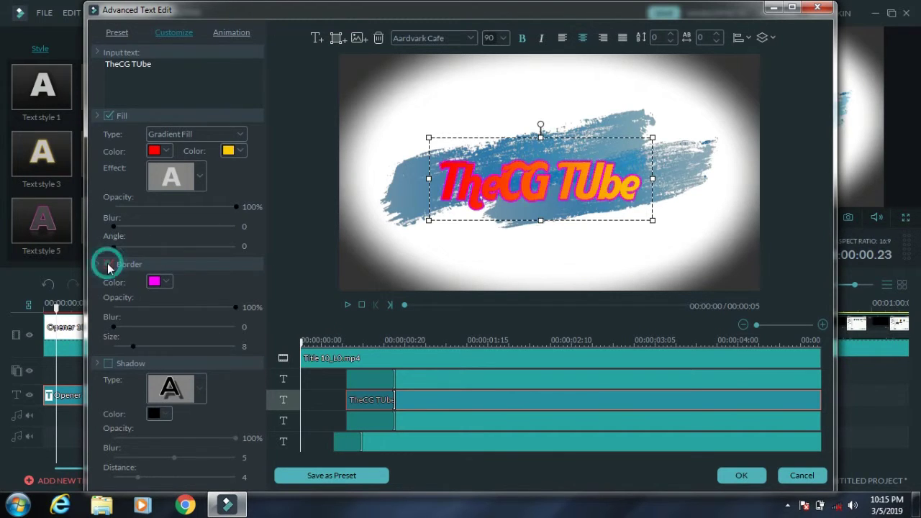
click(156, 283)
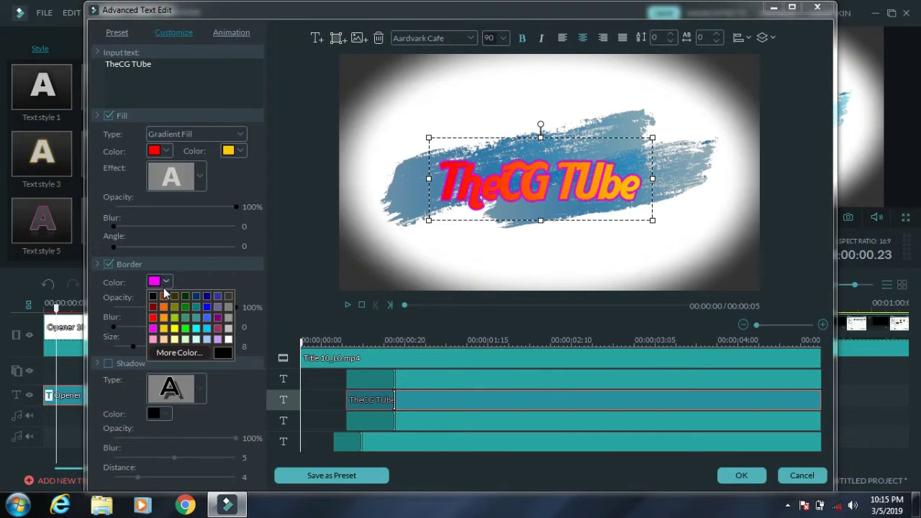
click(150, 298)
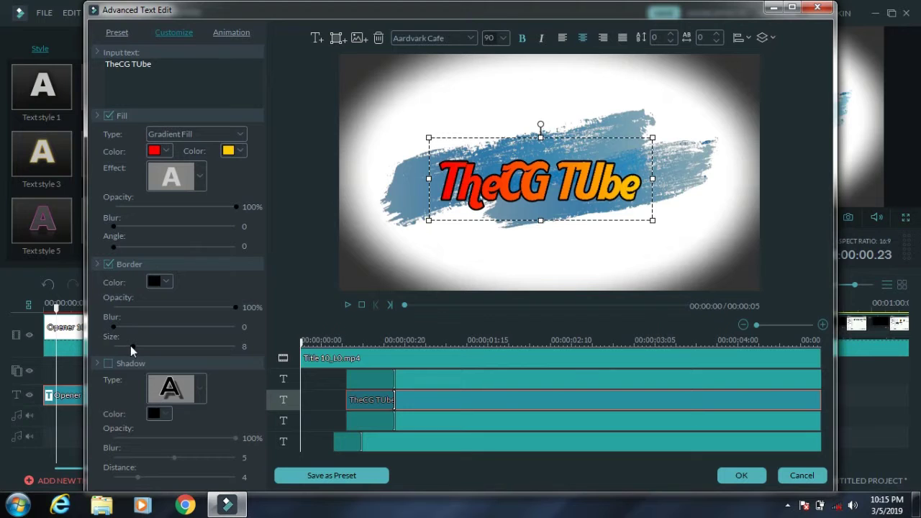
drag(130, 345, 145, 344)
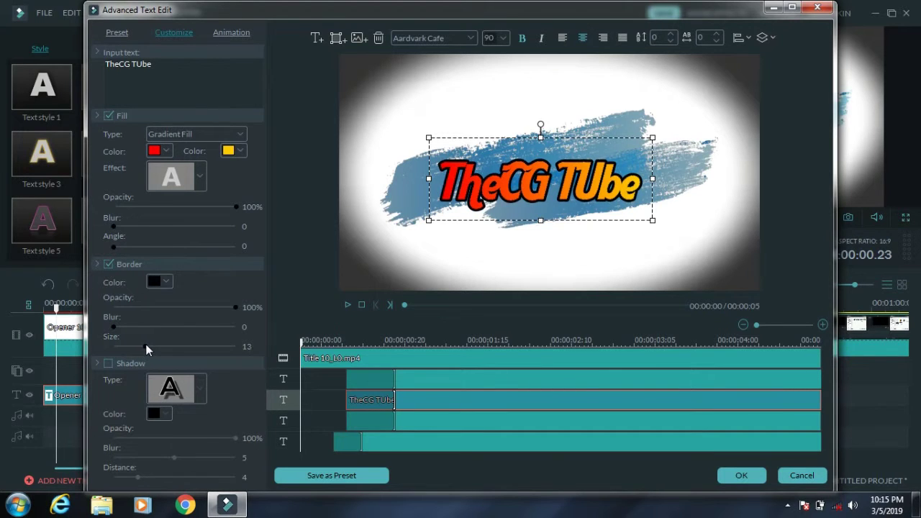
- Enable the shadow on the "TheCG TUbe" text, choose another shadow type and set its distance to 7
click(107, 363)
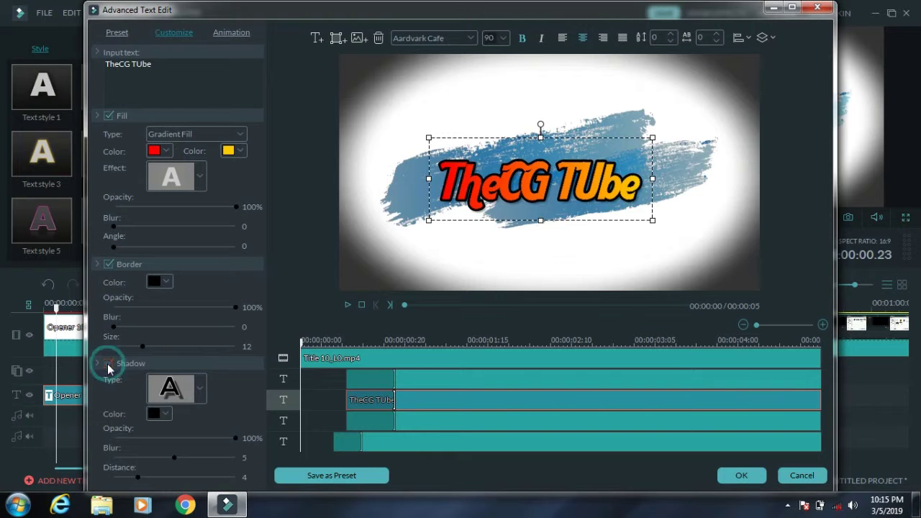
click(201, 389)
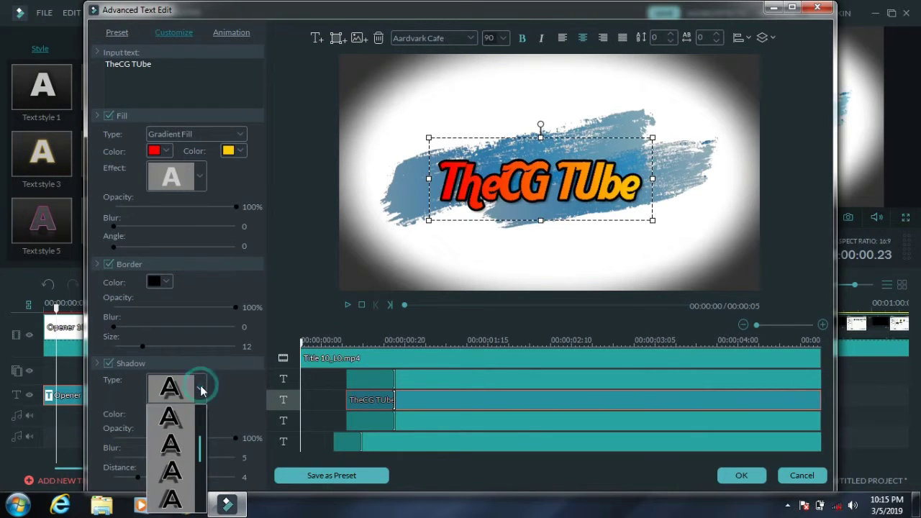
click(168, 418)
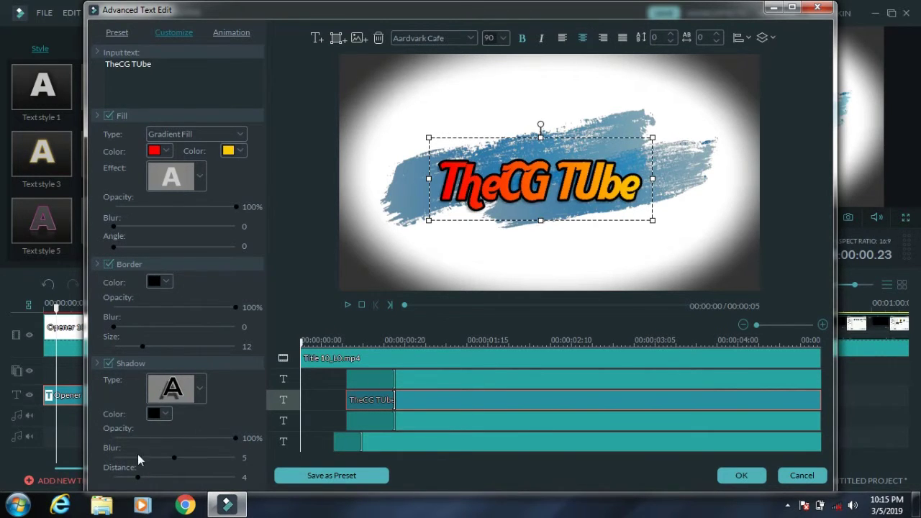
drag(136, 476, 156, 479)
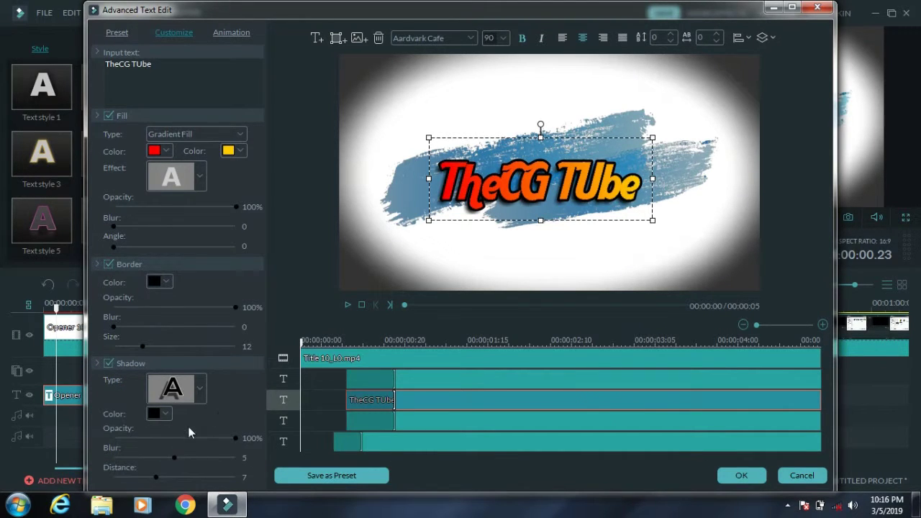
click(428, 40)
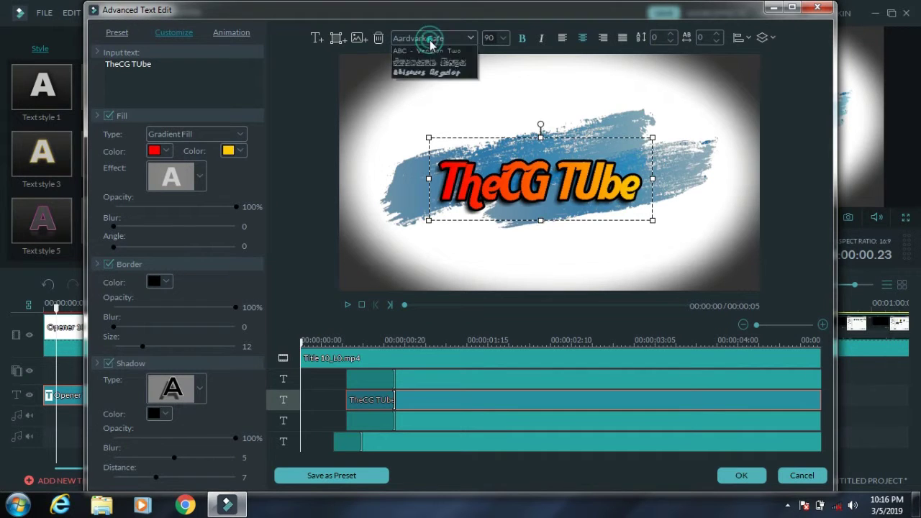
click(501, 39)
click(502, 40)
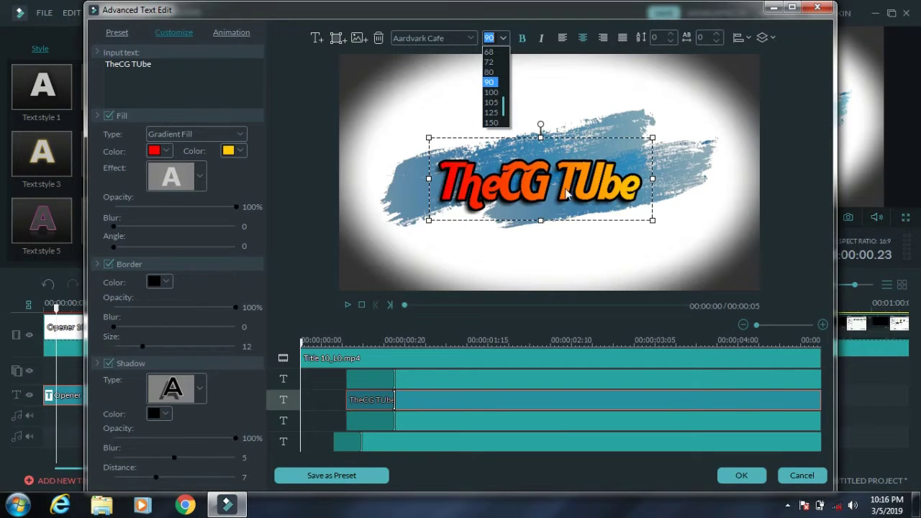
click(544, 22)
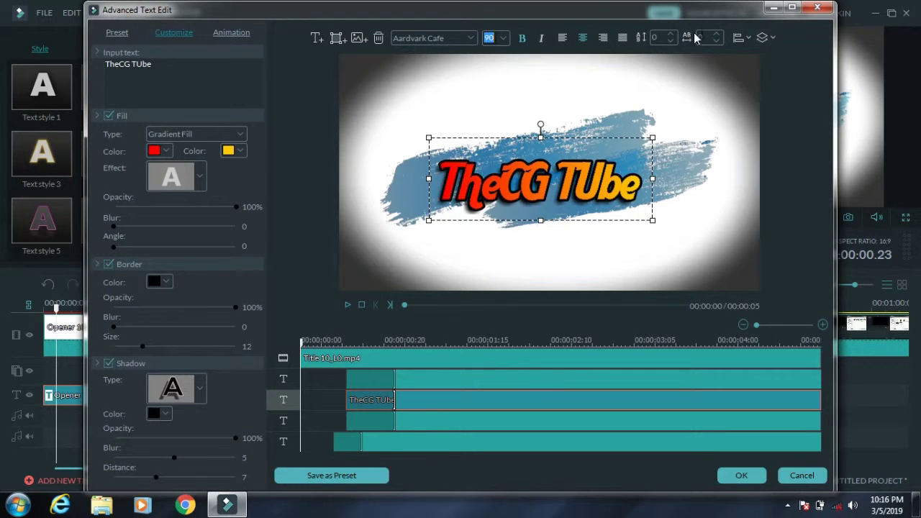
- Set the character spacing of the "TheCG TUbe" text to 2
click(715, 36)
click(716, 41)
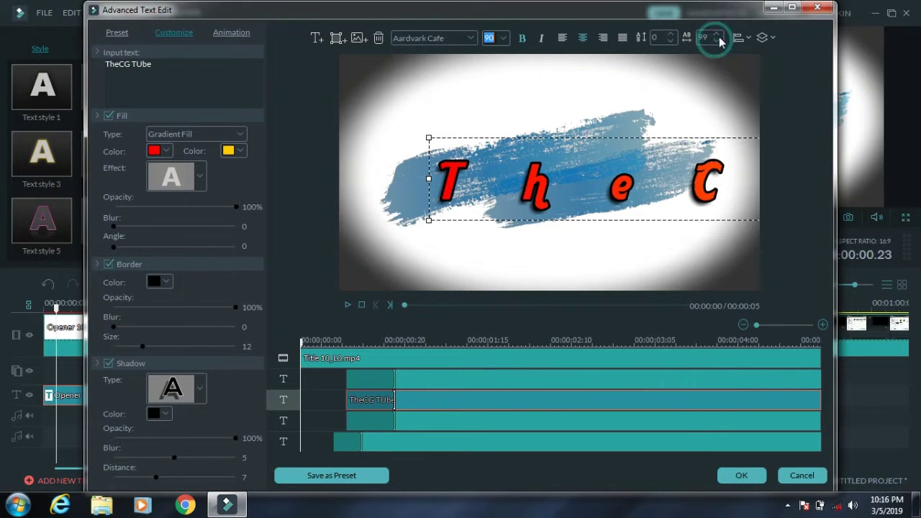
click(716, 41)
click(717, 34)
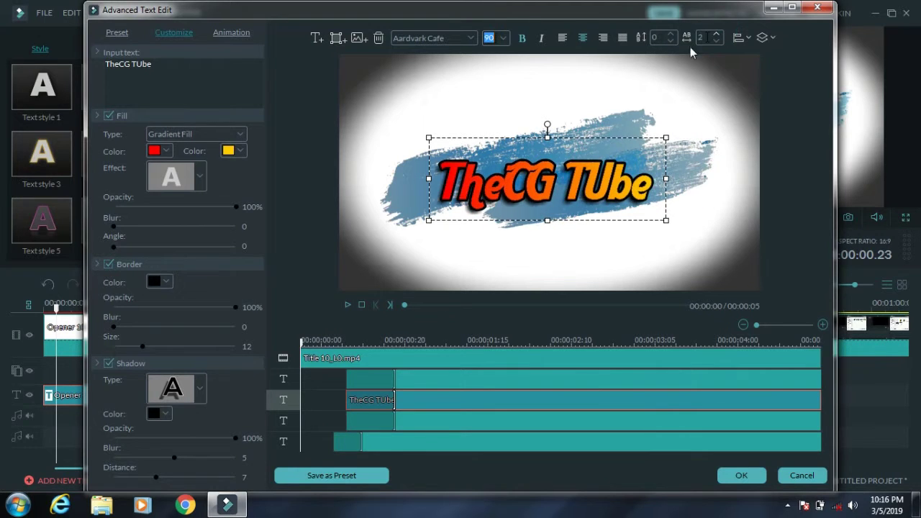
- Try to align the "TheCG TUbe" text to Top, and open its layer order options
click(745, 40)
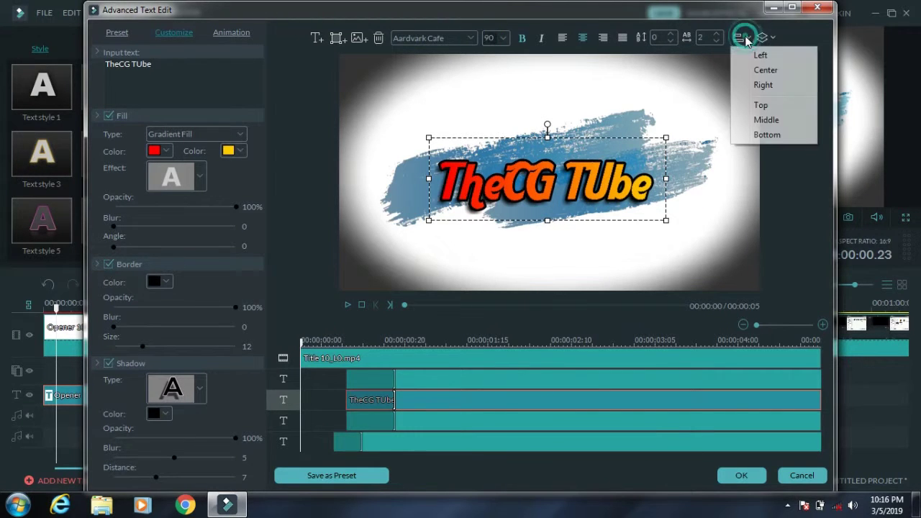
click(760, 105)
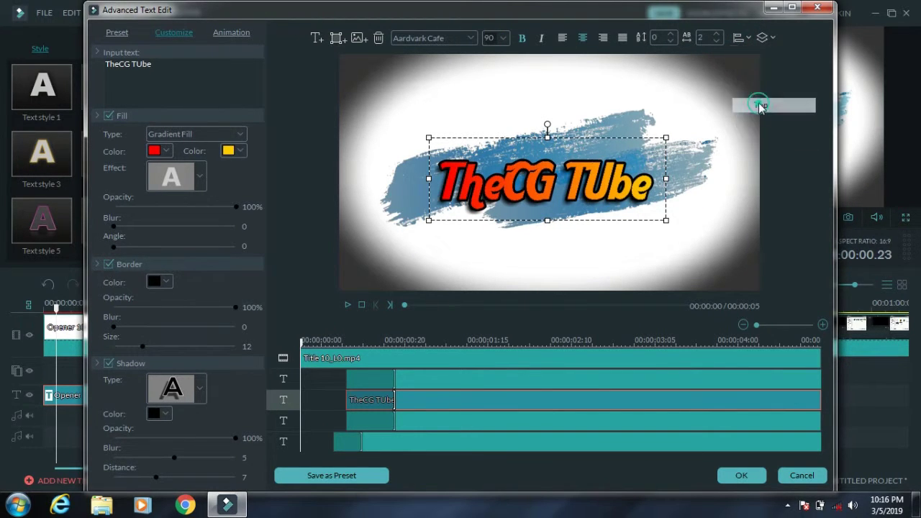
click(767, 35)
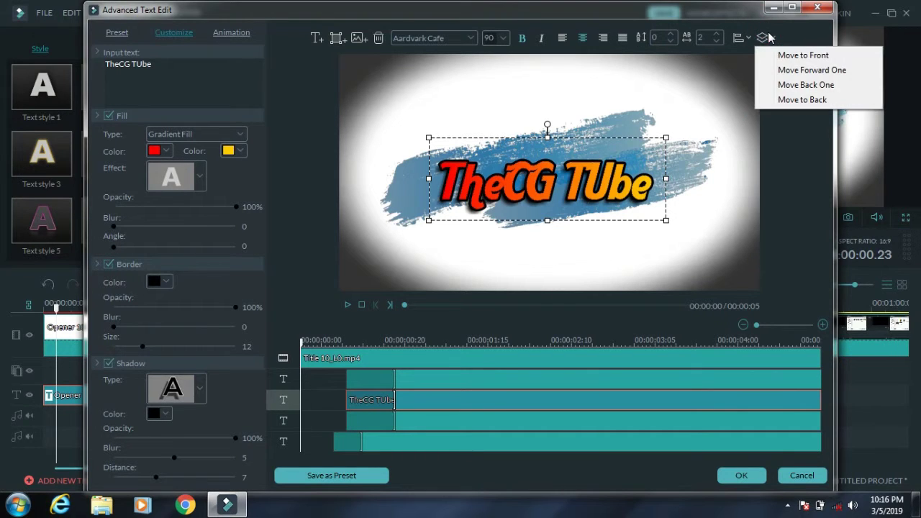
click(721, 102)
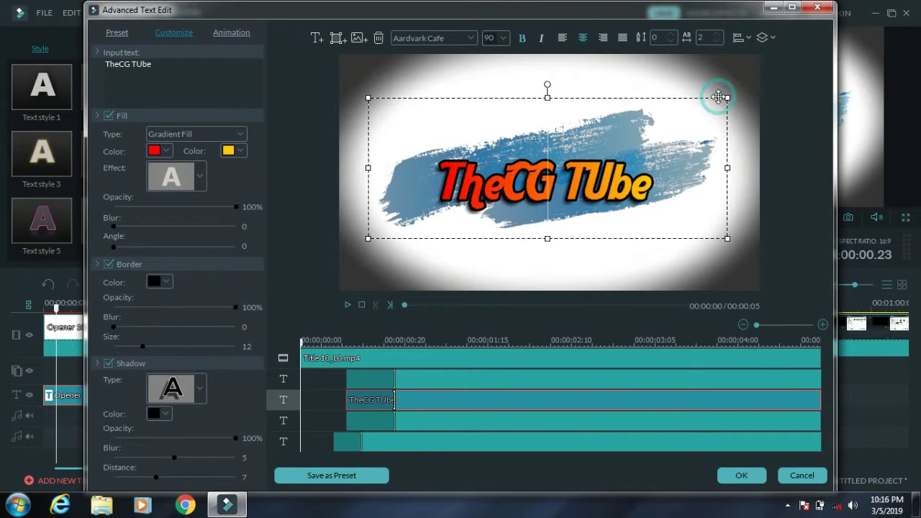
click(231, 32)
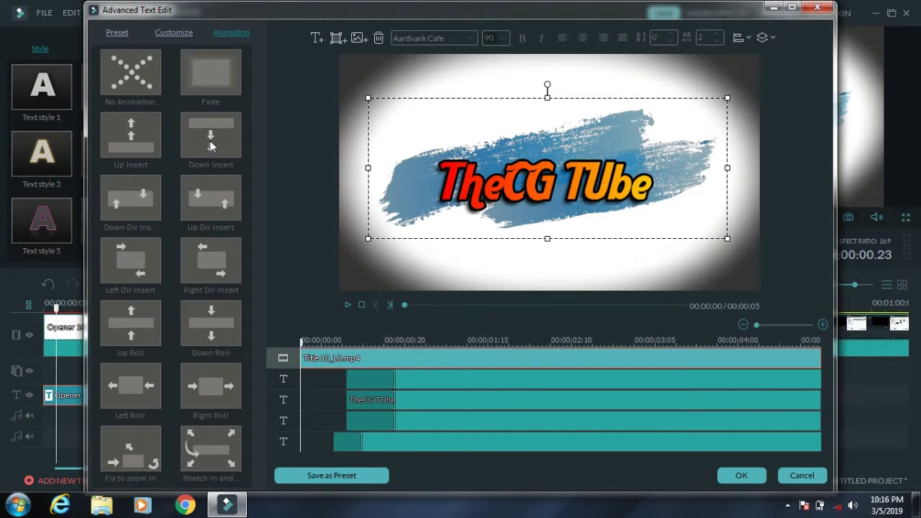
click(121, 199)
click(119, 34)
click(172, 33)
click(110, 36)
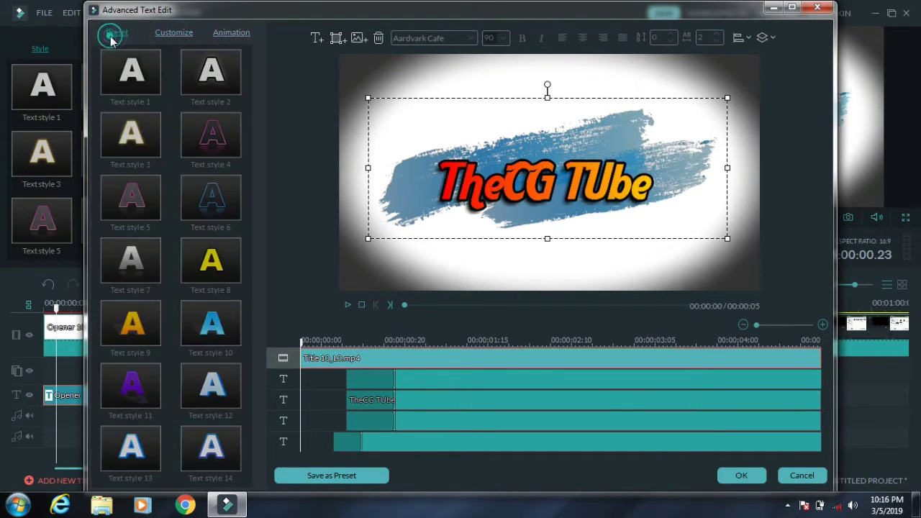
- Try the Text style 12 and Text style 11 presets on the "TheCG TUbe" text, ending on Text style 17
click(134, 198)
scroll(208, 201, down, 3)
double_click(212, 189)
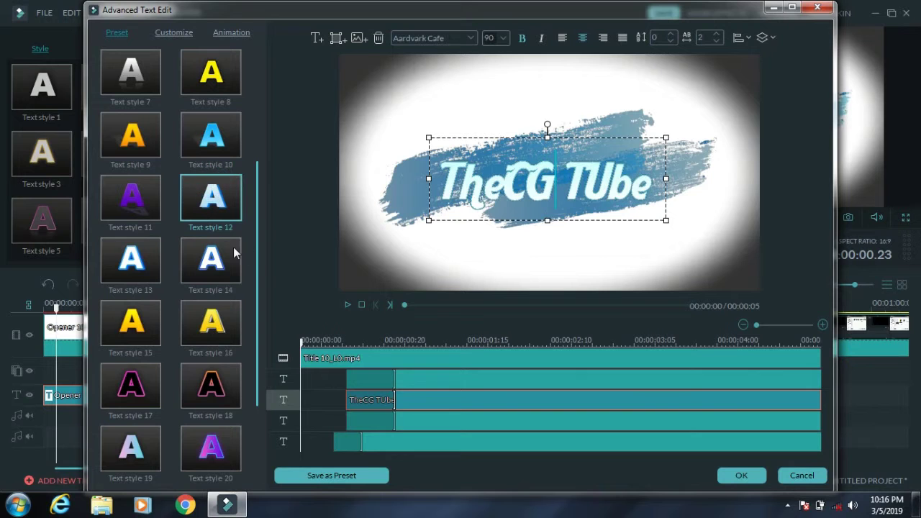
double_click(211, 263)
double_click(218, 206)
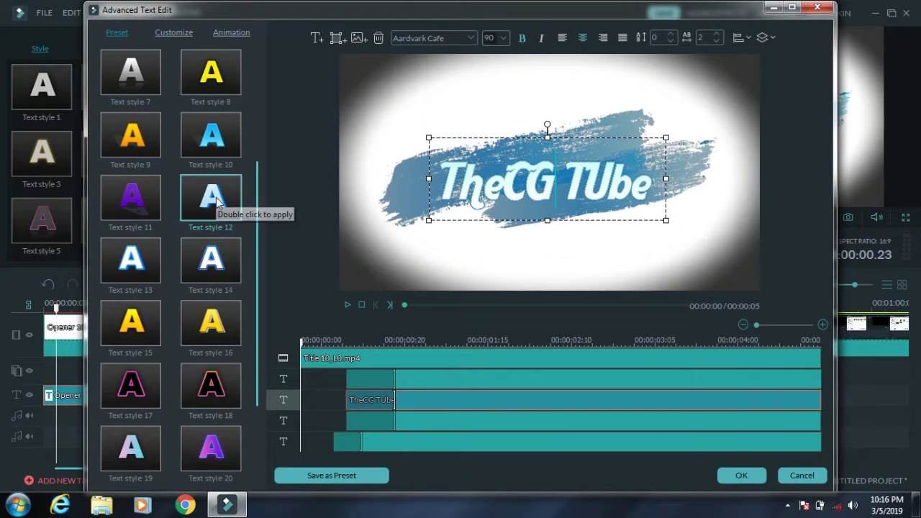
double_click(141, 209)
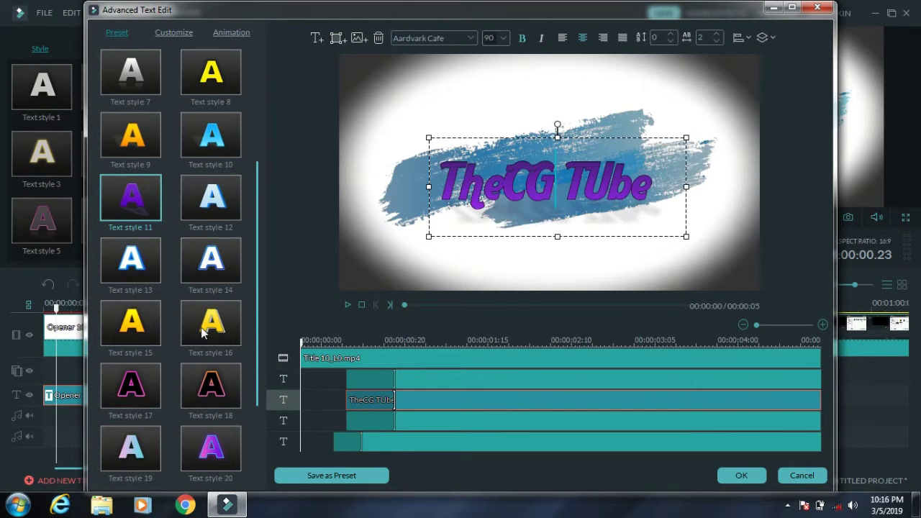
double_click(121, 383)
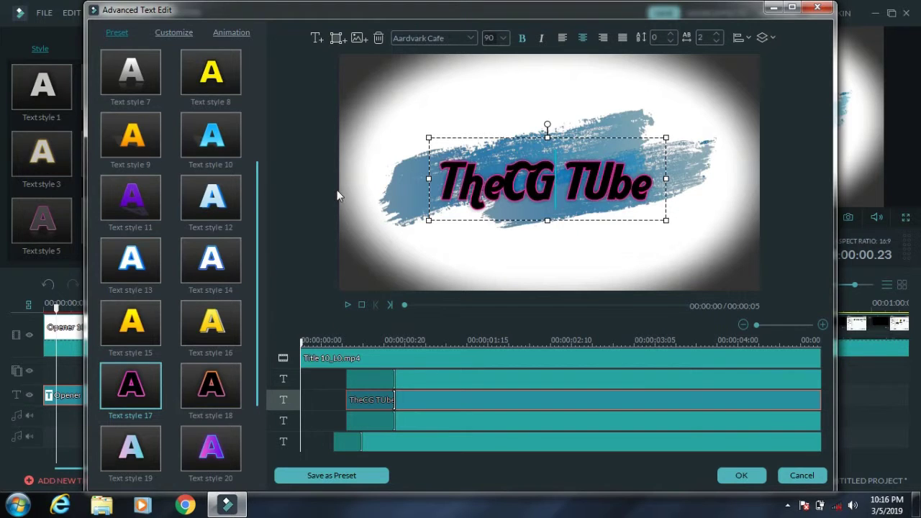
- Apply the Right Dir Insert animation to the "TheCG TUbe" text and confirm the title edits back to the timeline
click(230, 32)
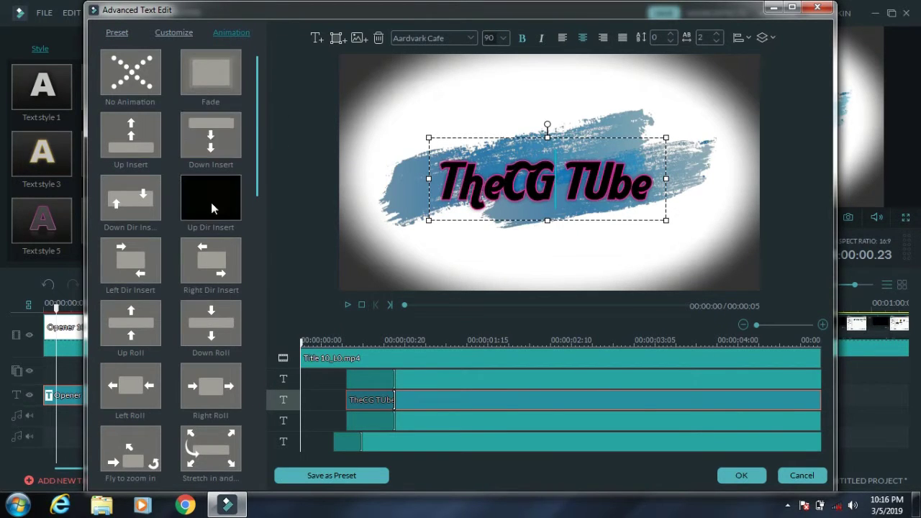
double_click(210, 274)
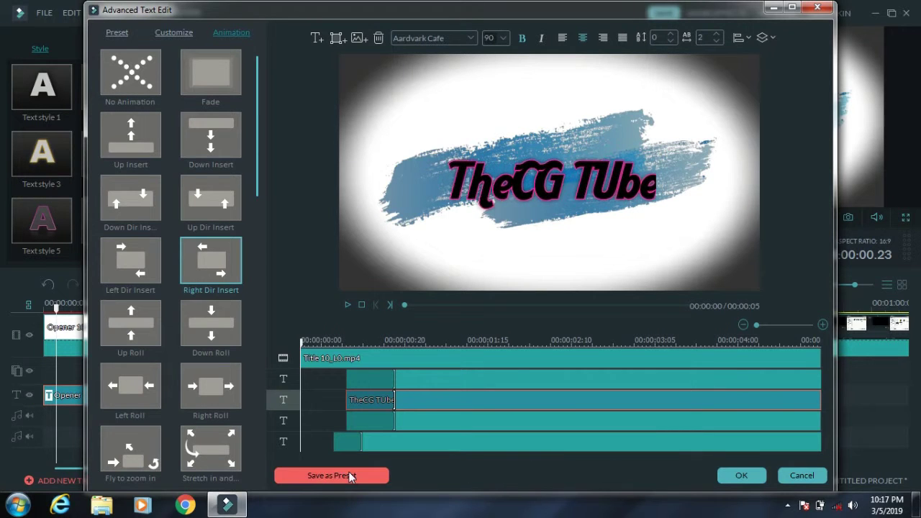
click(730, 476)
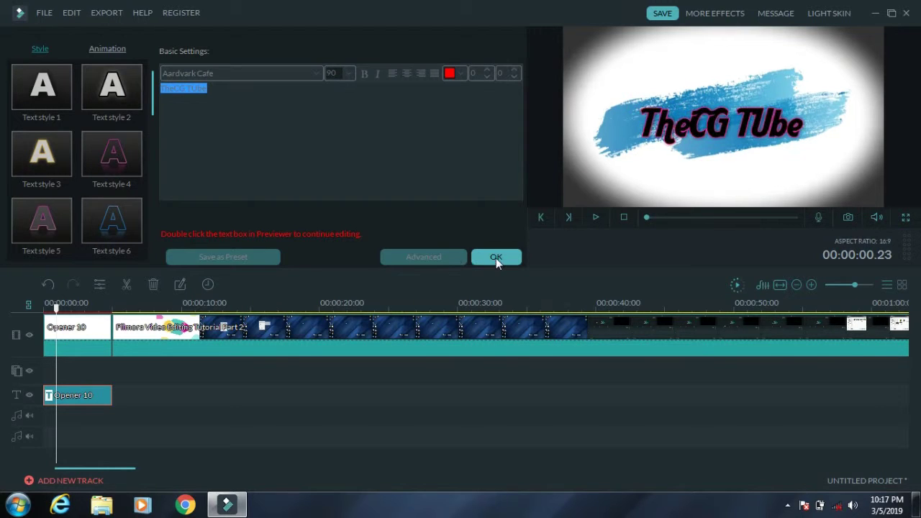
click(495, 257)
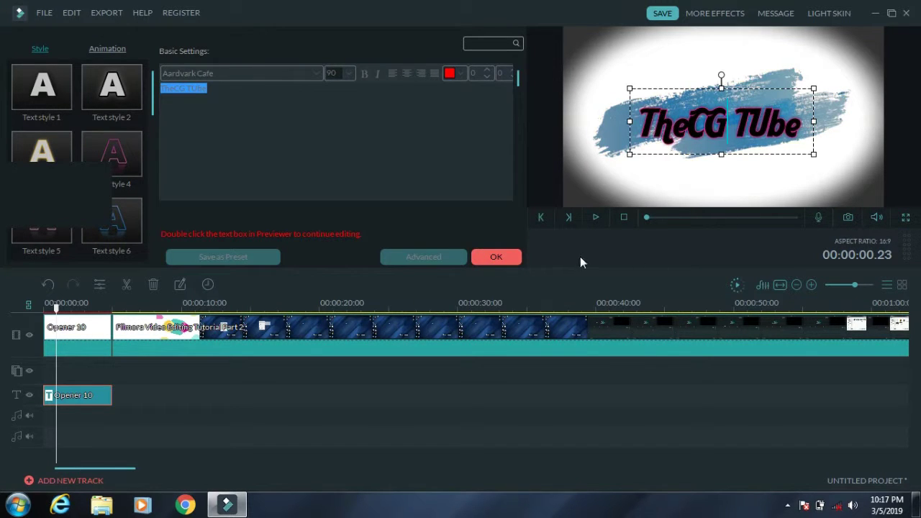
click(495, 257)
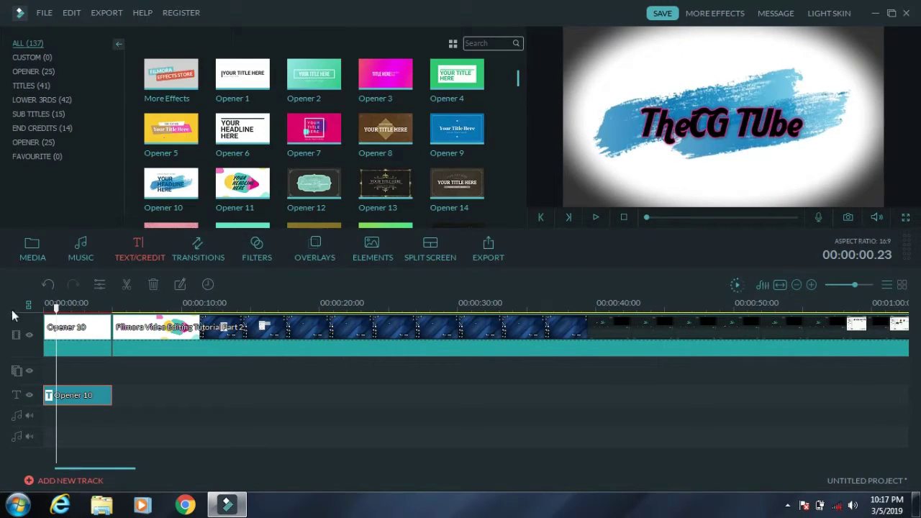
- Play the edited Opener 10 title from the start of the timeline to review its text animation
click(45, 304)
key(space)
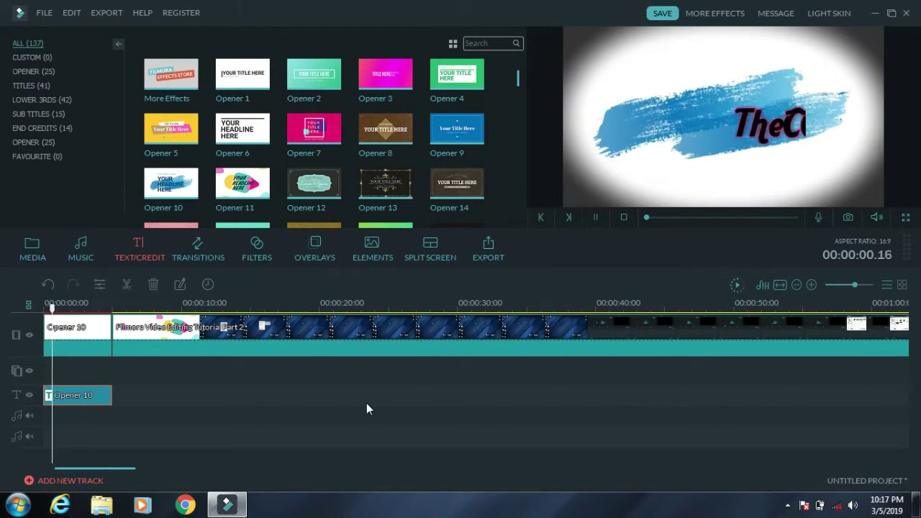
key(space)
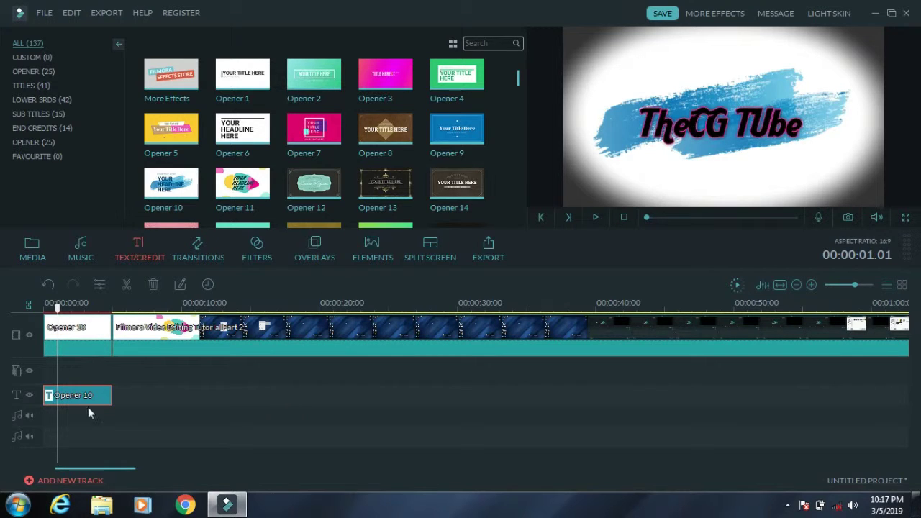
- Delete the Opener 10 intro clip together with its title from the timeline
click(79, 430)
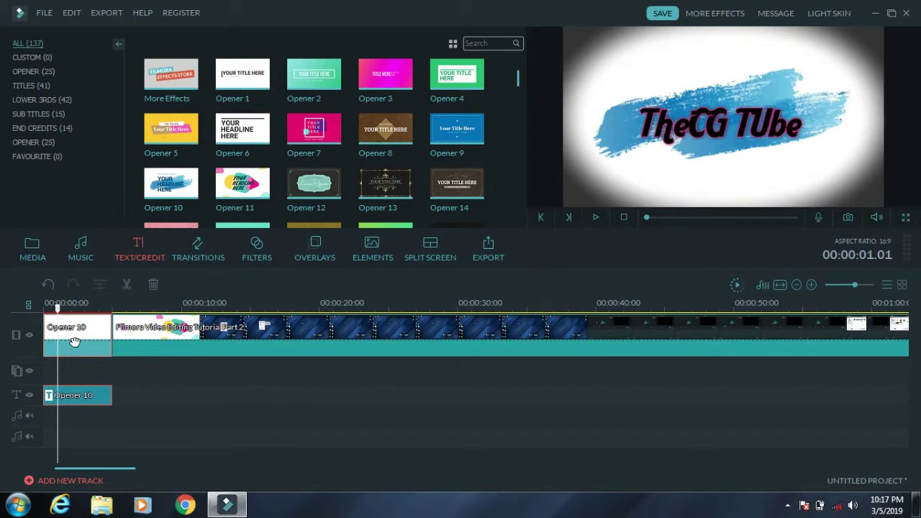
click(75, 341)
key(Delete)
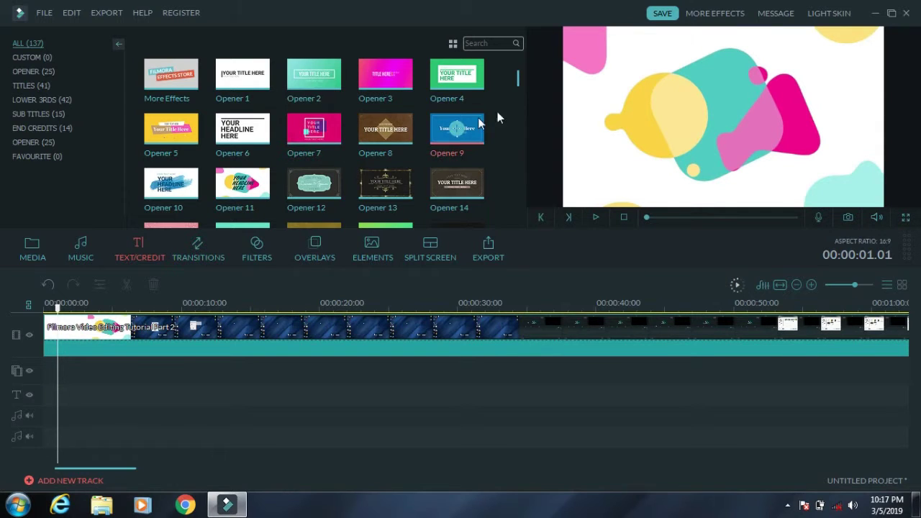
- Preview the LowerThirds 6 and LowerThirds 7 text presets
drag(516, 79, 523, 141)
mouse_move(387, 158)
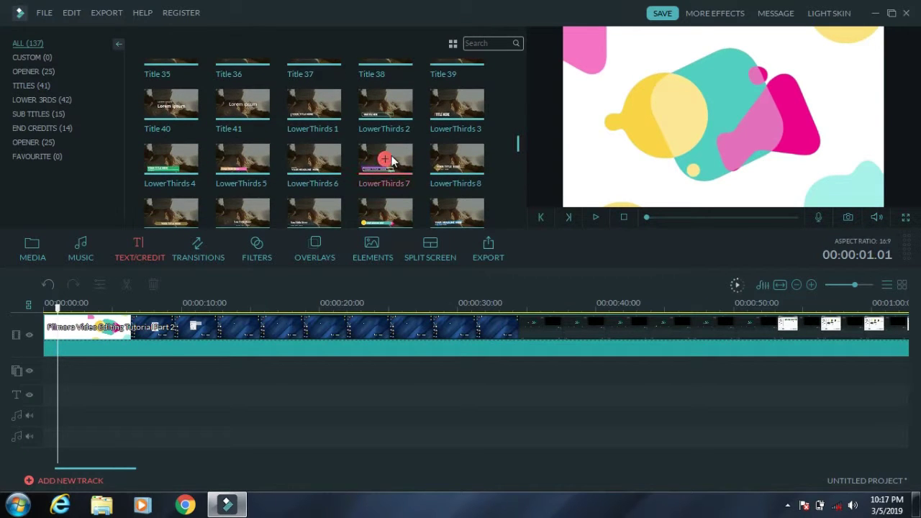
click(297, 153)
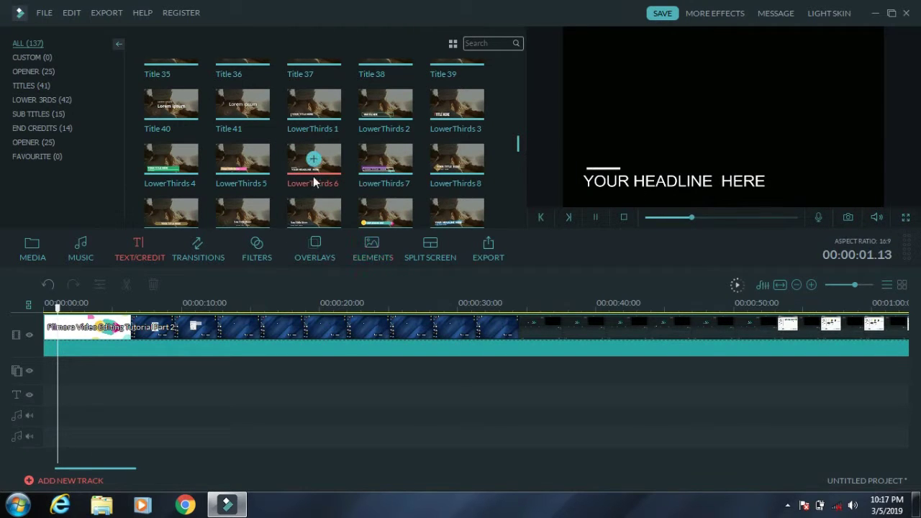
click(372, 156)
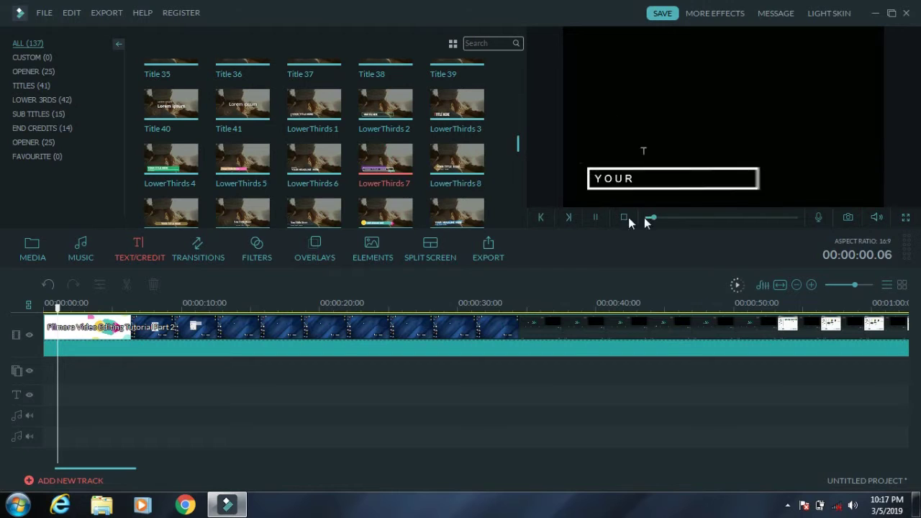
- Add the LowerThirds 7 preset to the text track near the end of the intro and replace its title text with "Subscribe"
drag(393, 153, 124, 361)
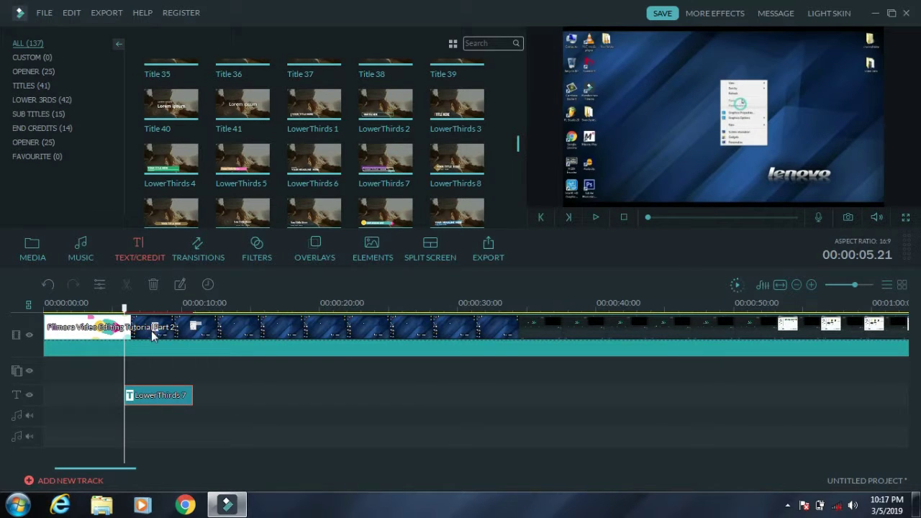
key(space)
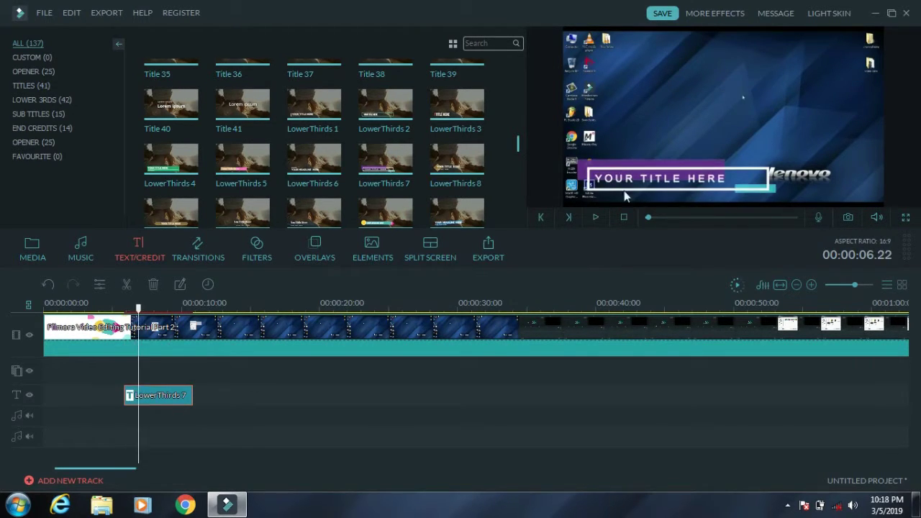
double_click(171, 395)
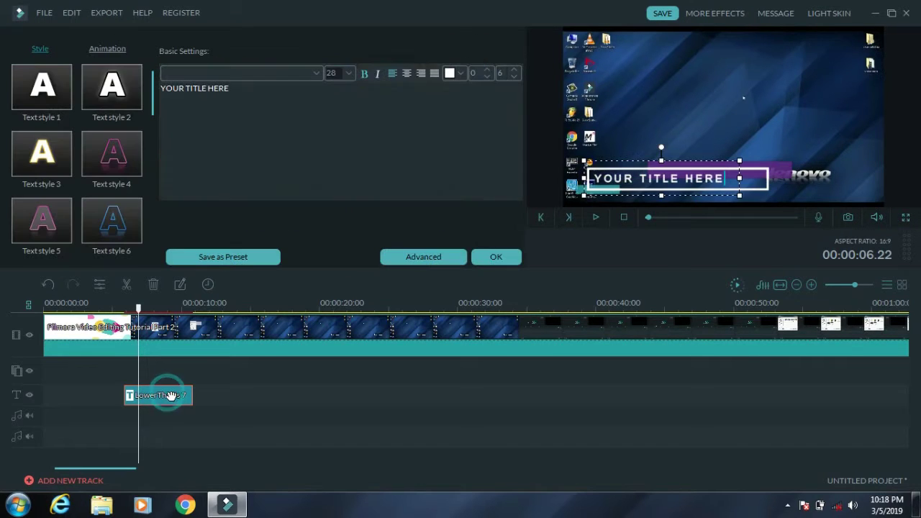
triple_click(285, 92)
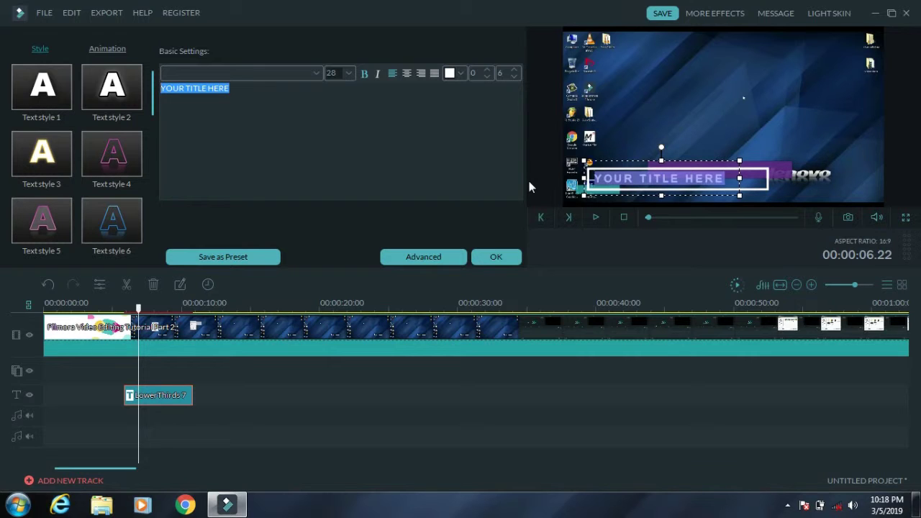
text(Su)
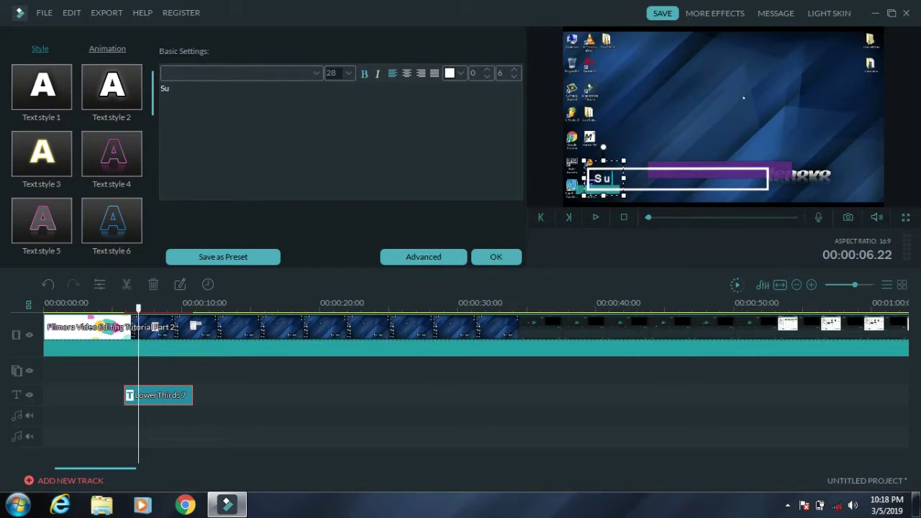
text(bscribe)
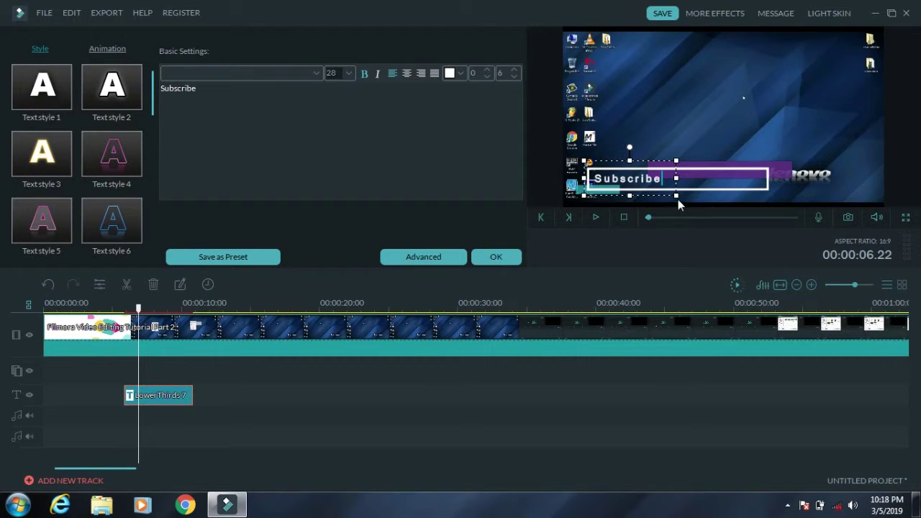
- Narrow the LowerThirds 7 box graphic so that it fits around the "Subscribe" text
click(748, 170)
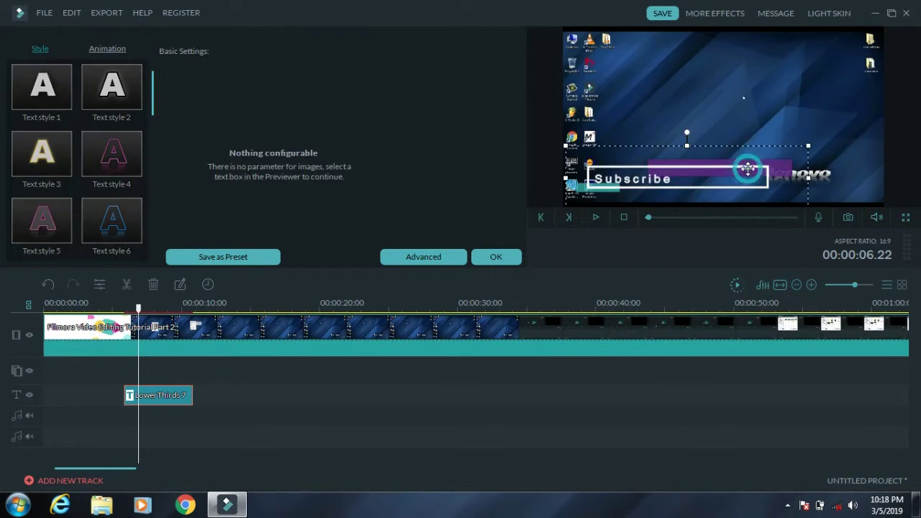
drag(809, 179, 712, 179)
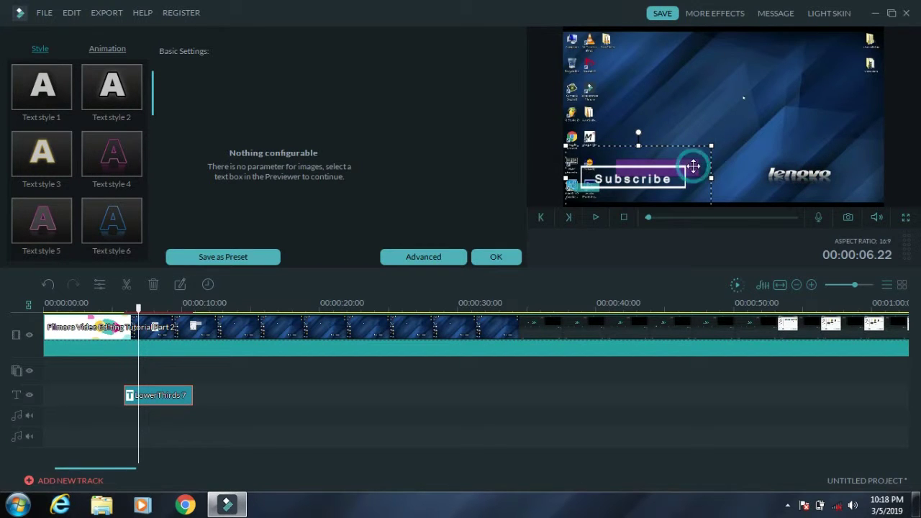
drag(642, 146, 641, 148)
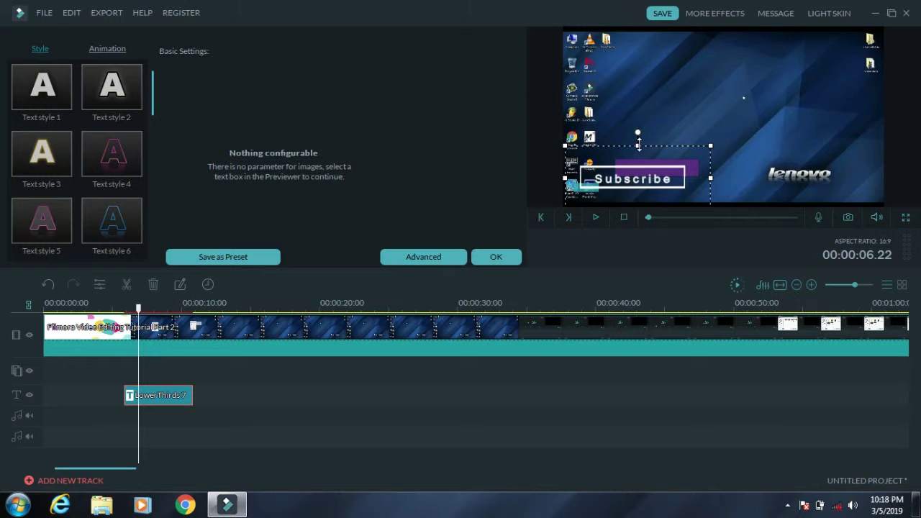
click(638, 141)
- Move the "Subscribe" text and its box graphic together into the lower-right corner of the video frame
click(639, 177)
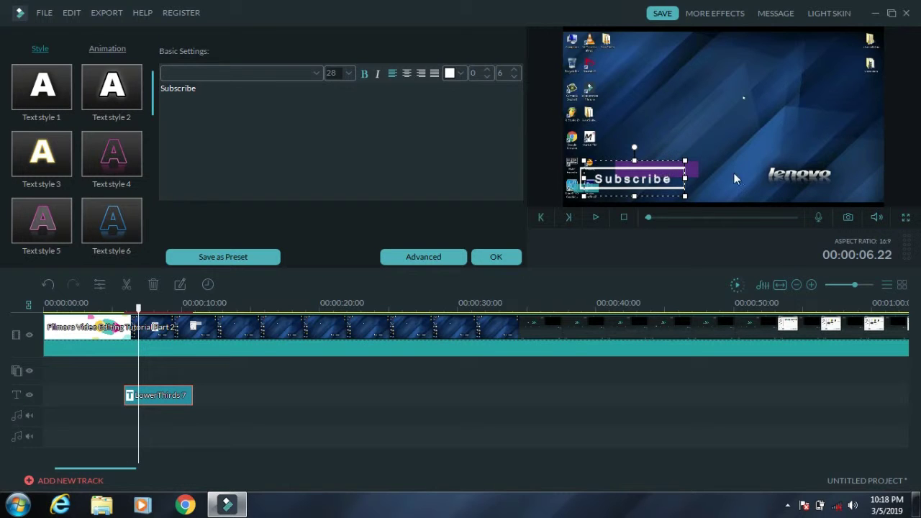
click(681, 176)
drag(662, 161, 855, 162)
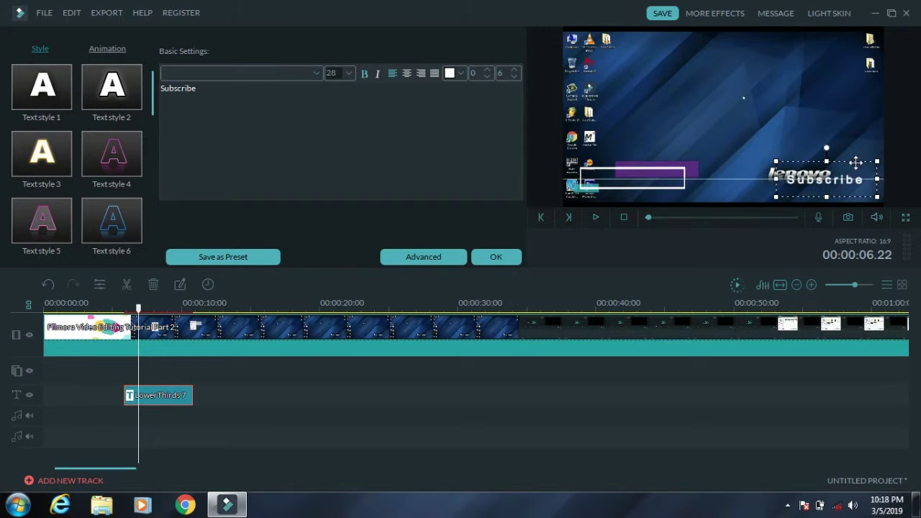
click(671, 170)
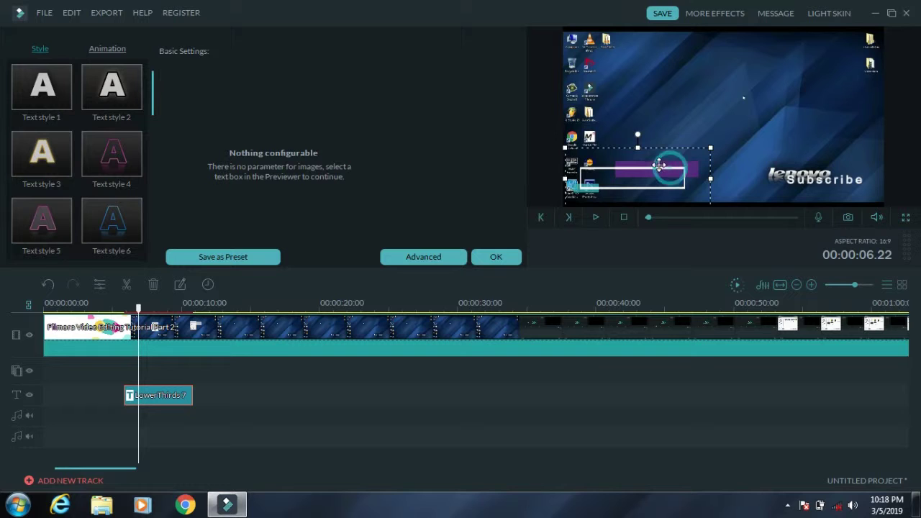
drag(659, 165, 847, 167)
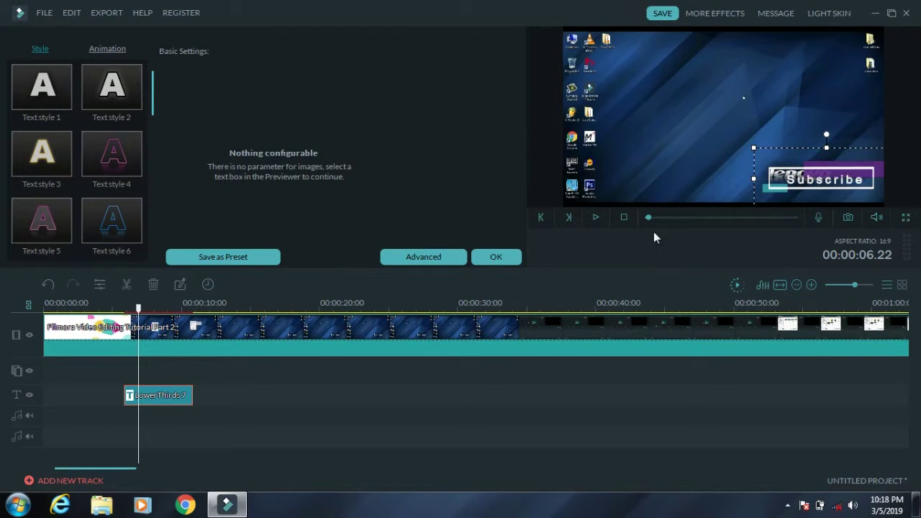
- Open the LowerThirds 7 title in advanced text editing and bring up the customization settings of the "Subscribe" text
click(158, 397)
double_click(833, 185)
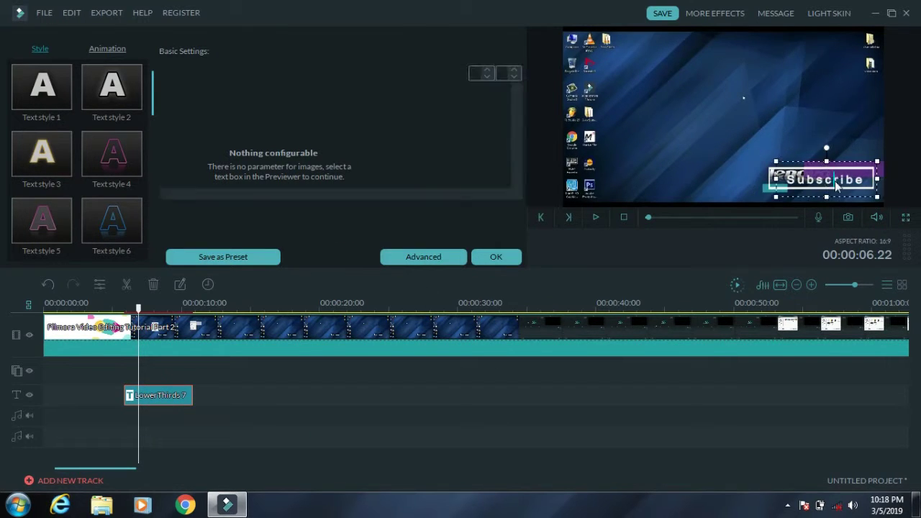
click(233, 98)
key(ctrl+a)
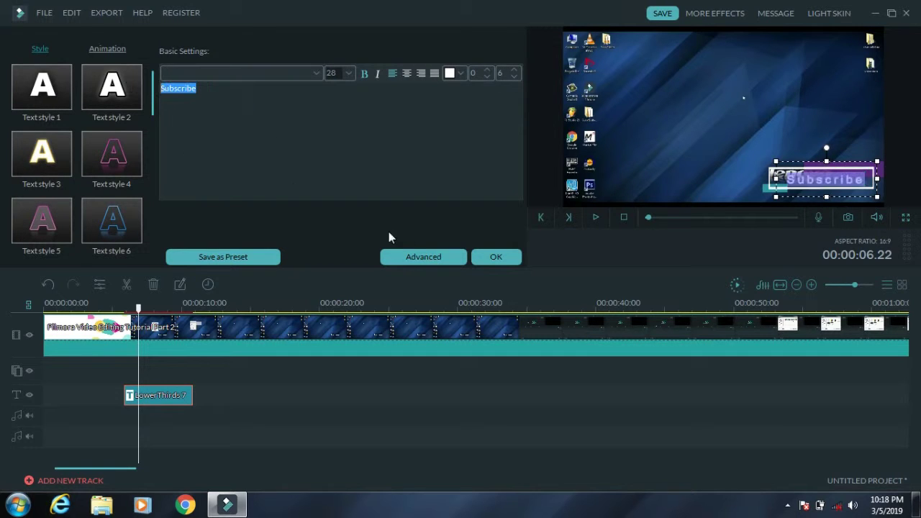
click(414, 259)
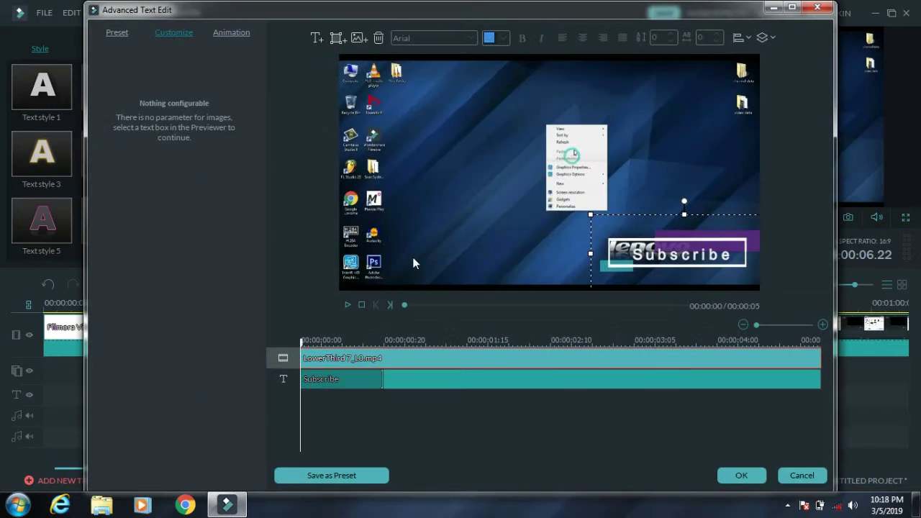
click(123, 33)
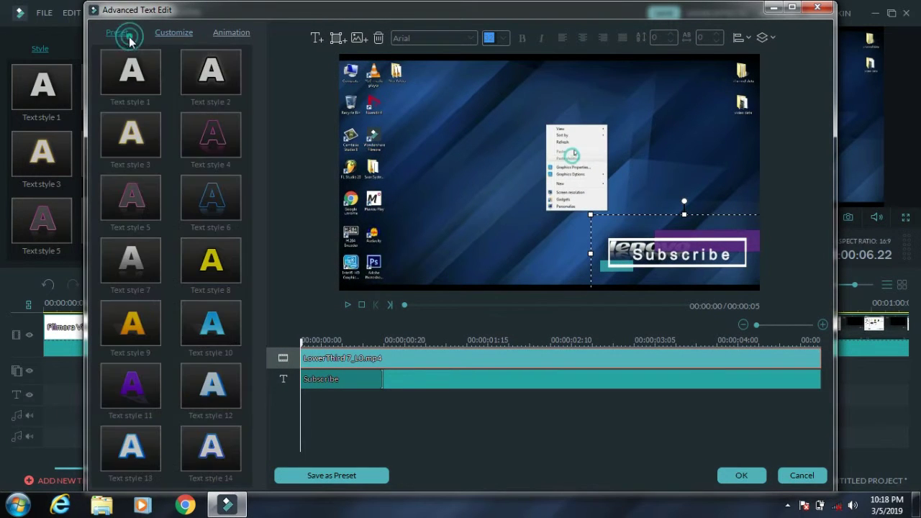
click(169, 33)
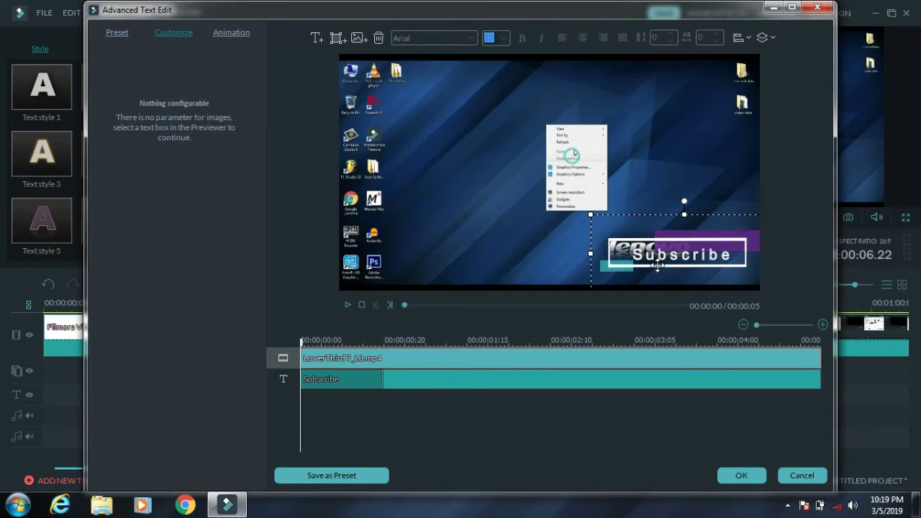
click(658, 256)
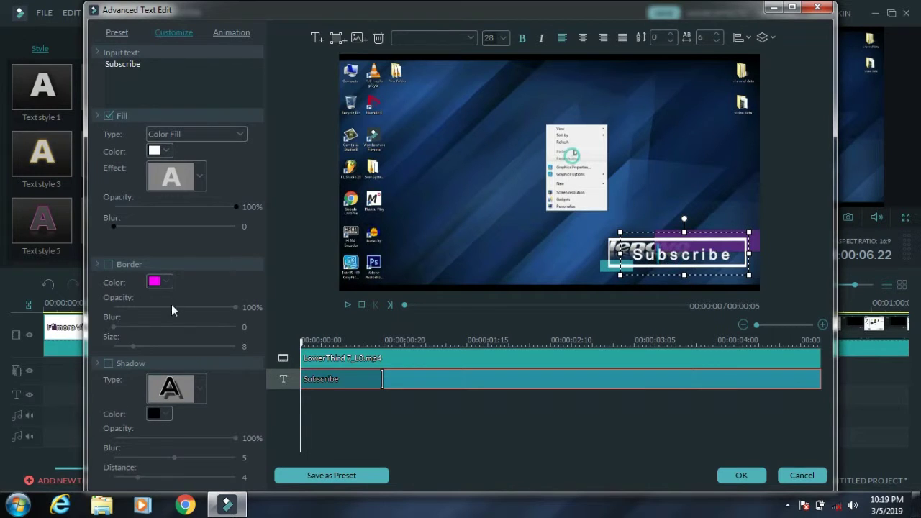
- Enable the border and shadow of the "Subscribe" text and set its fill type to Image Fill
click(108, 265)
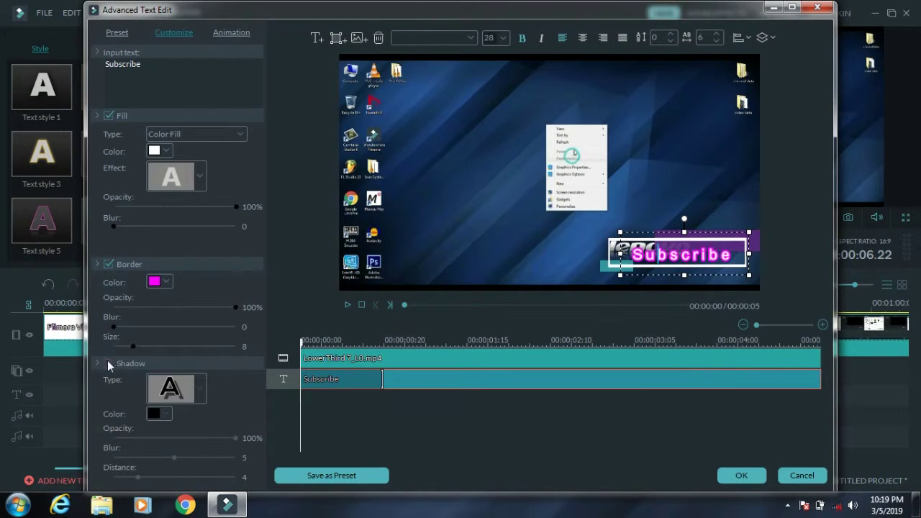
click(109, 363)
click(180, 134)
click(180, 159)
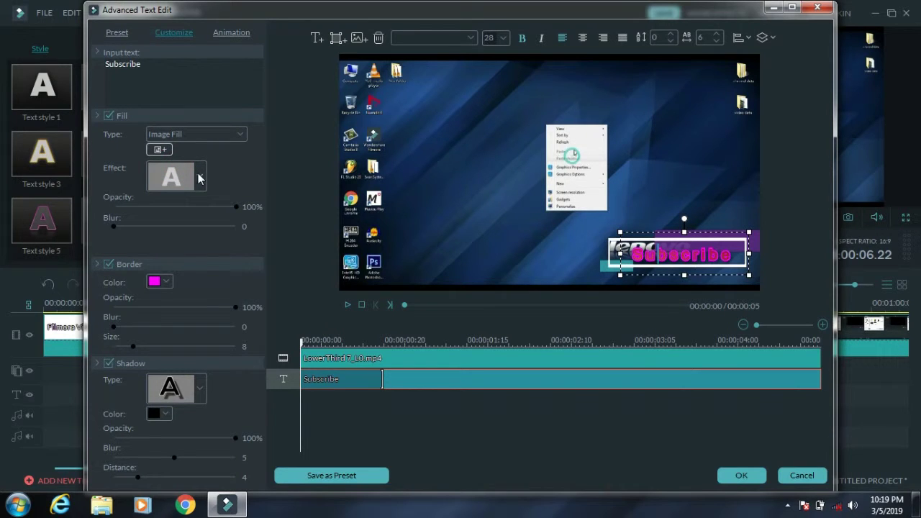
- Fill the "Subscribe" text with a picture from New folder inside the desktop's video data folder, and disable its border
click(159, 148)
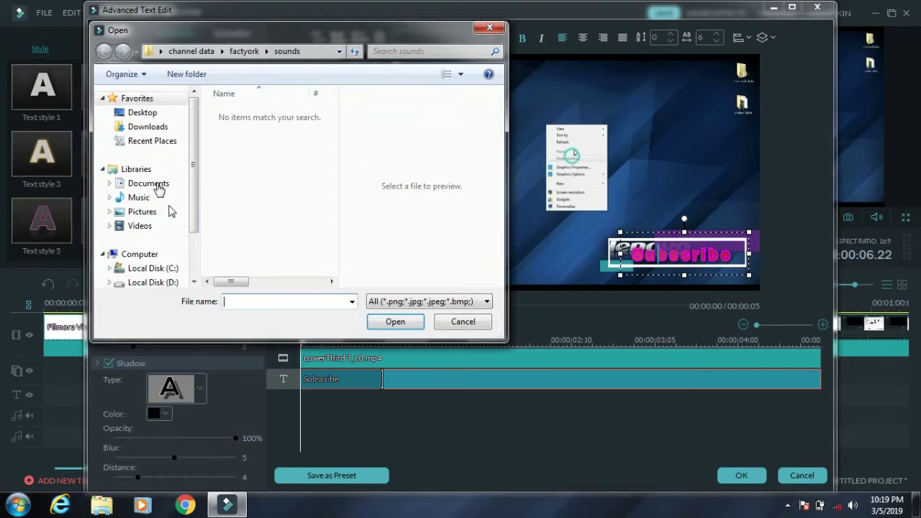
click(141, 113)
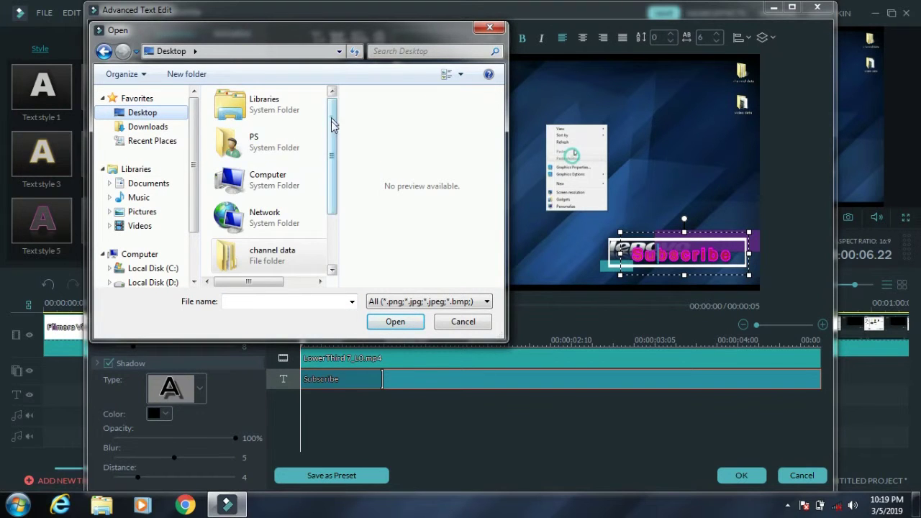
scroll(333, 120, down, 2)
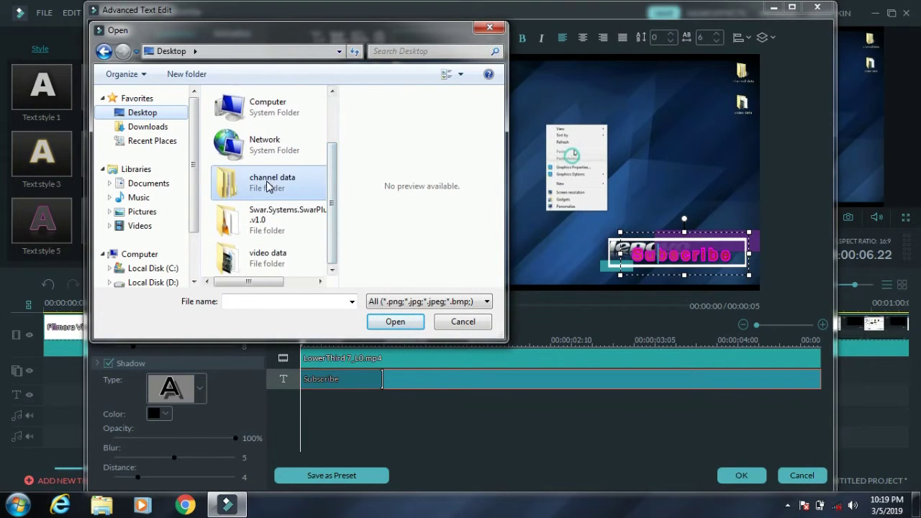
double_click(255, 259)
double_click(246, 121)
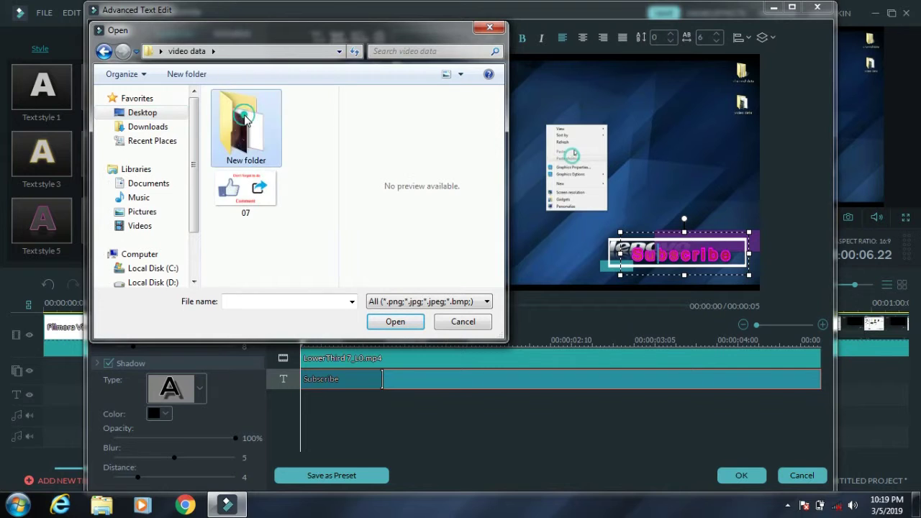
scroll(287, 196, down, 1)
scroll(287, 196, down, 3)
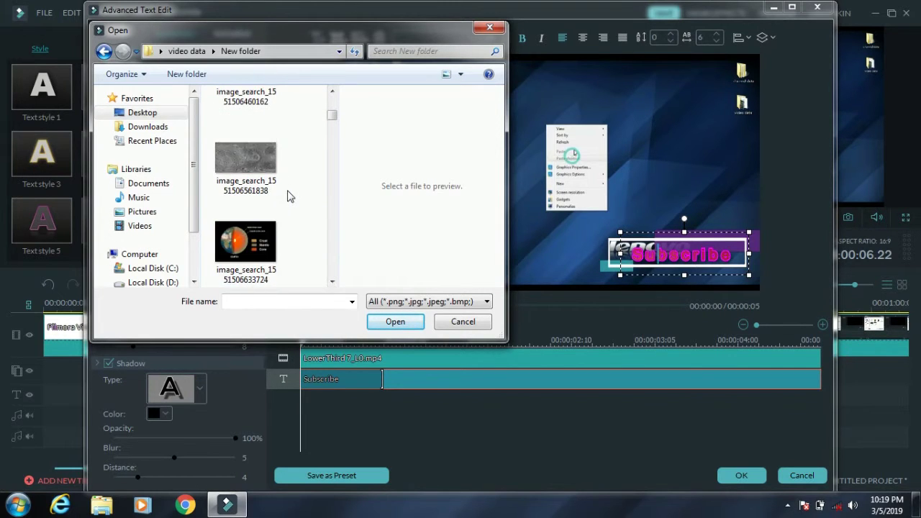
scroll(286, 216, down, 4)
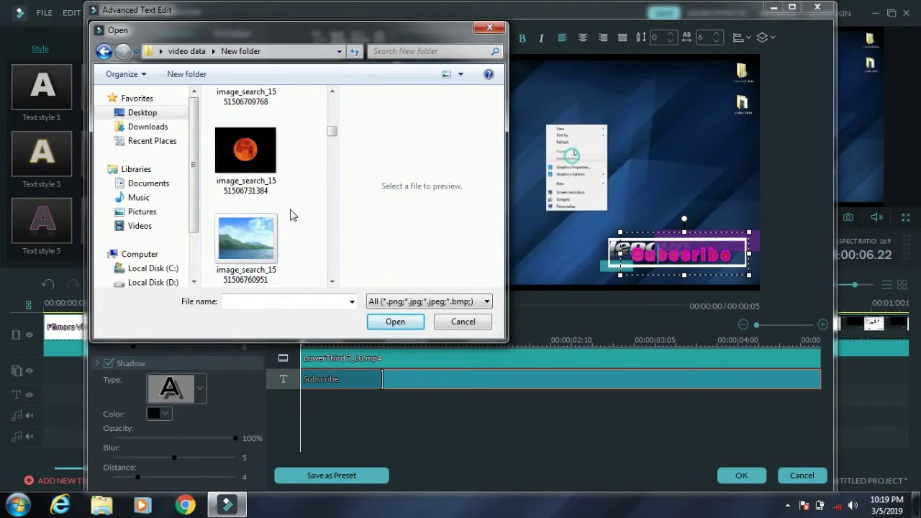
click(254, 238)
double_click(253, 237)
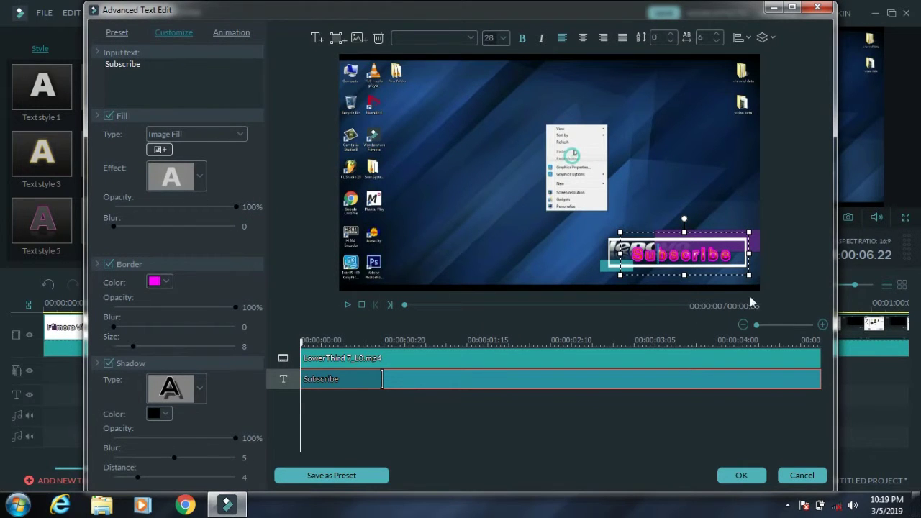
click(108, 265)
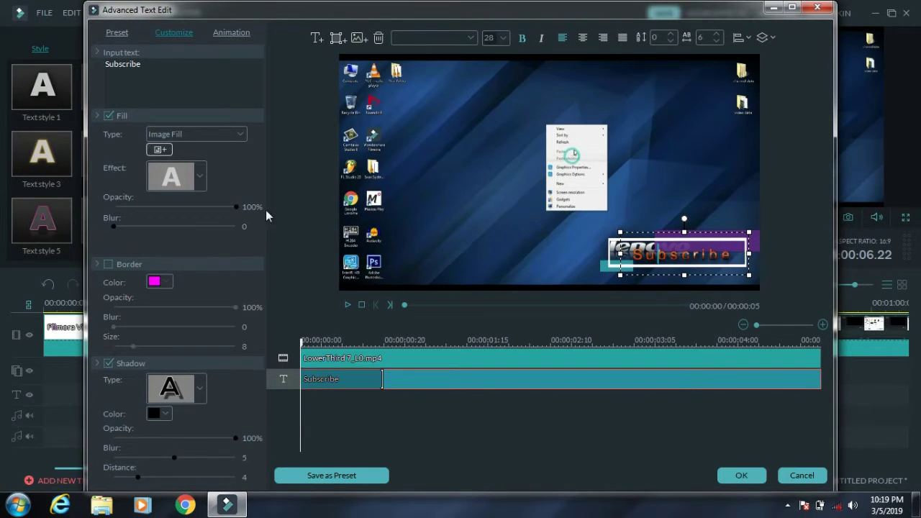
- Discard the advanced text edits after viewing the animation presets, and confirm the basic title edits back to the timeline
click(229, 33)
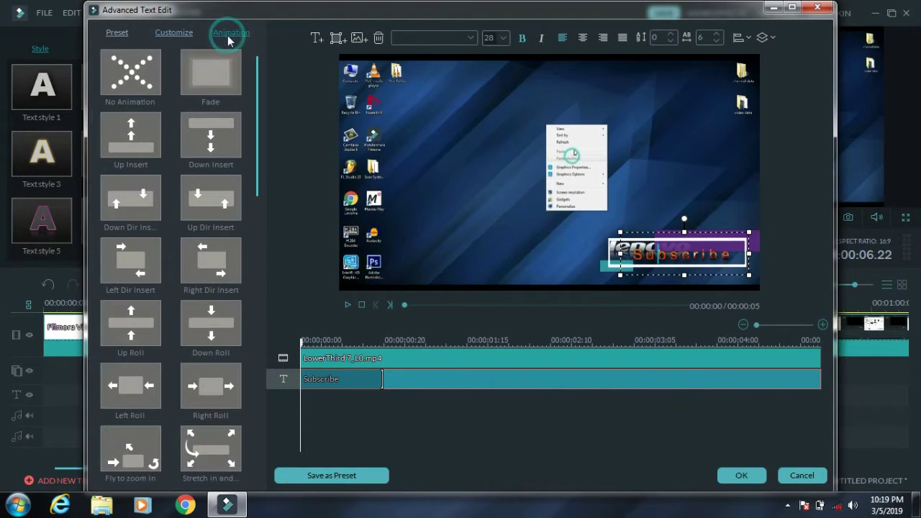
click(816, 9)
click(465, 280)
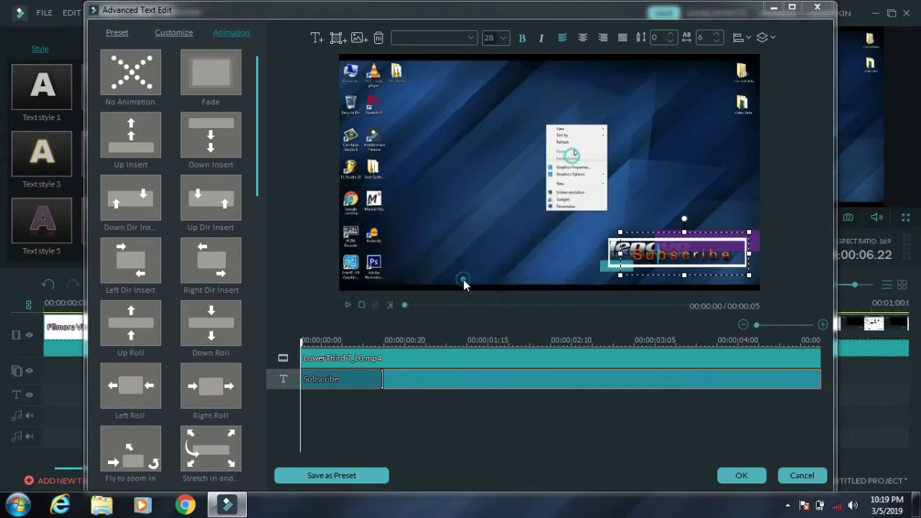
click(489, 259)
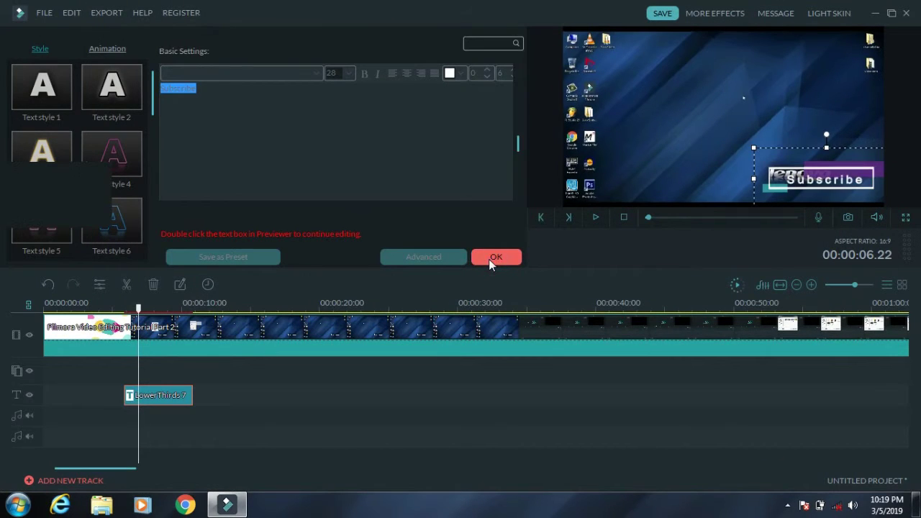
click(237, 401)
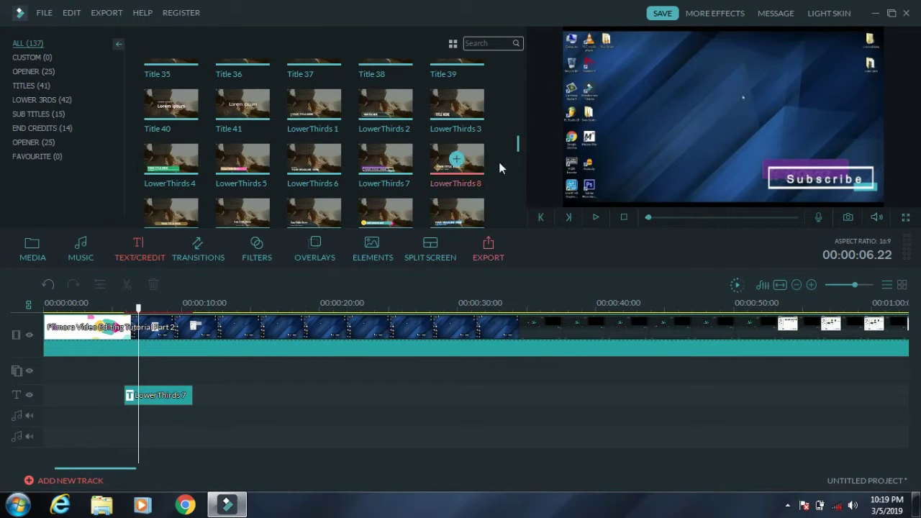
- Browse the text presets down to the subtitles and preview Subtitles 14
click(517, 138)
drag(517, 139, 521, 200)
scroll(517, 199, down, 1)
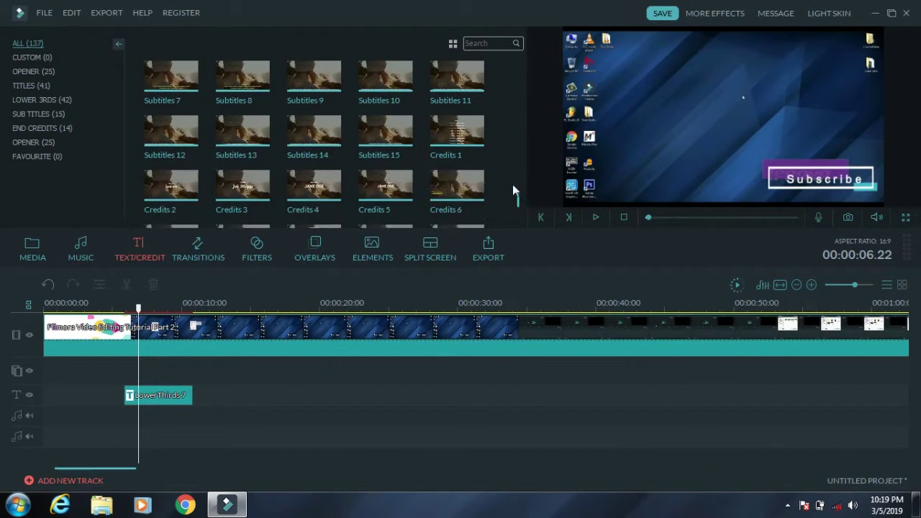
click(302, 131)
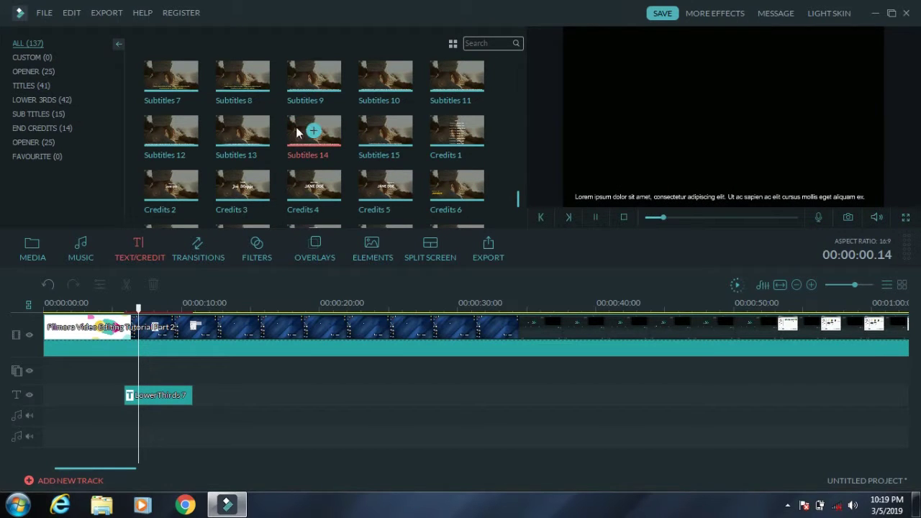
- Add the Subtitles 14 preset to the text track at about 15 seconds, and view its basic text settings
drag(297, 132, 281, 311)
click(276, 307)
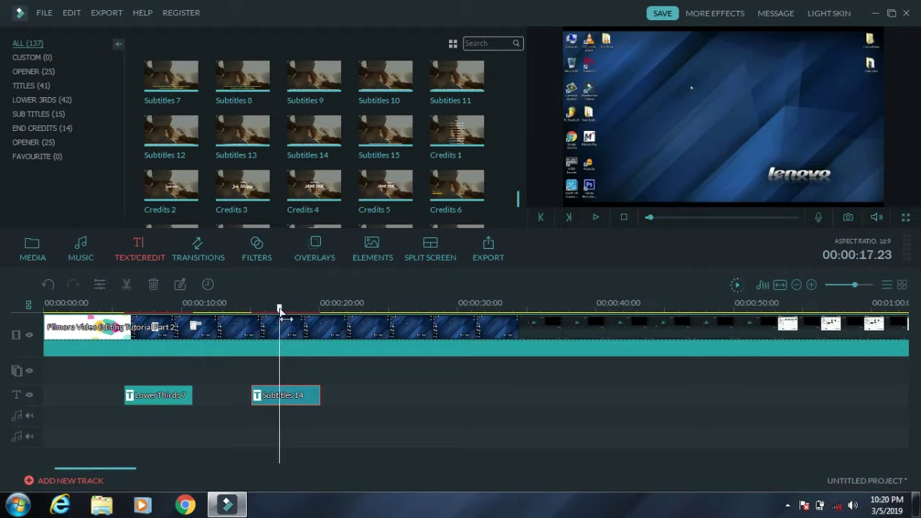
double_click(299, 393)
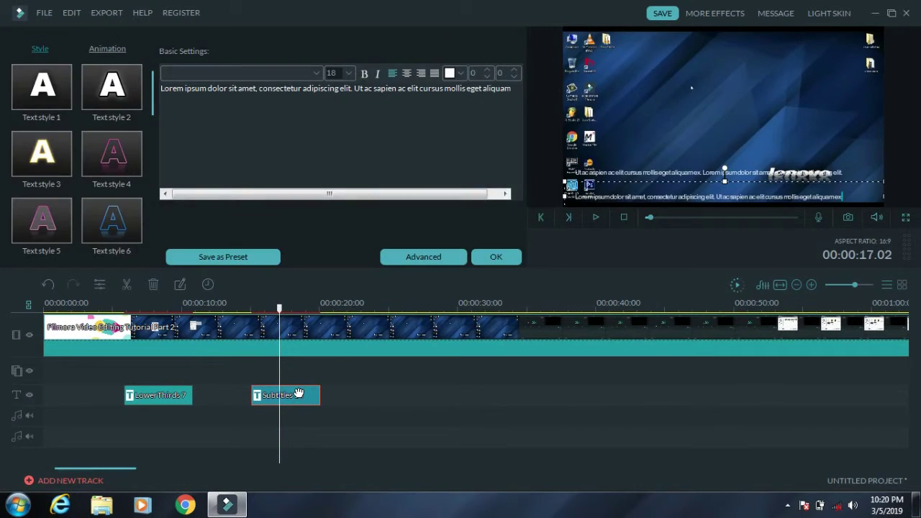
click(497, 261)
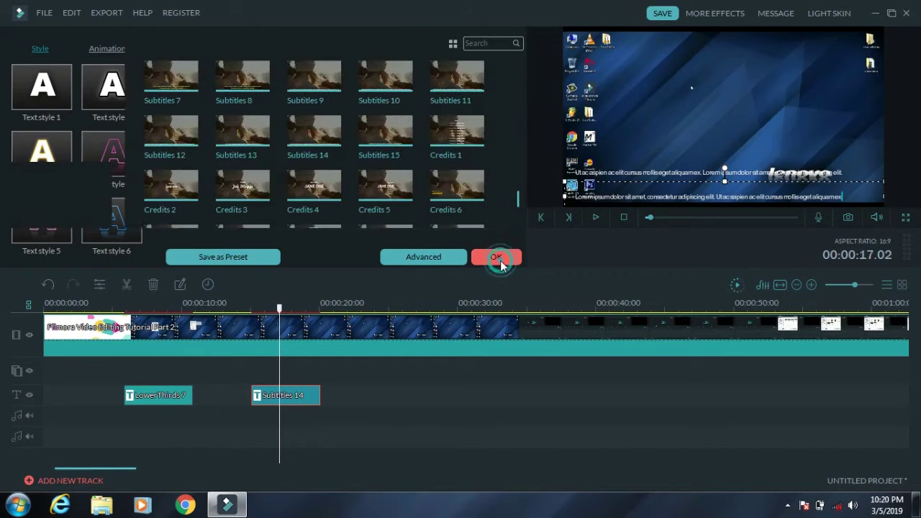
- Add the Credits 14 preset to the text track at about 24 seconds, after the subtitle clip
scroll(517, 199, down, 2)
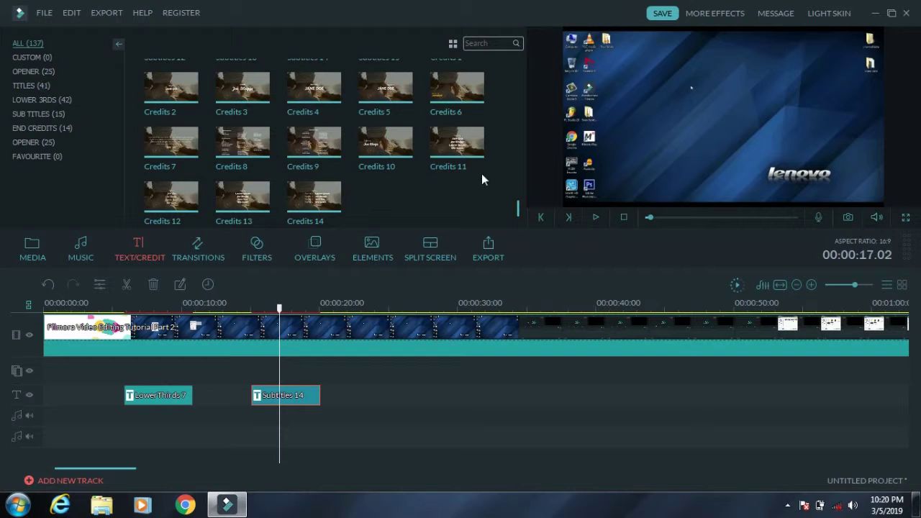
click(323, 194)
drag(380, 284, 400, 371)
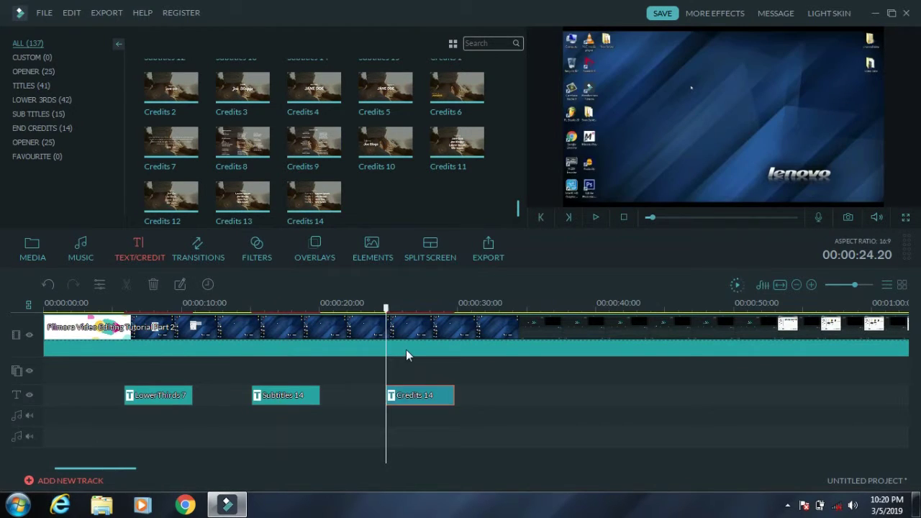
- Delete all the title clips on the text track together
drag(536, 387, 121, 438)
key(Delete)
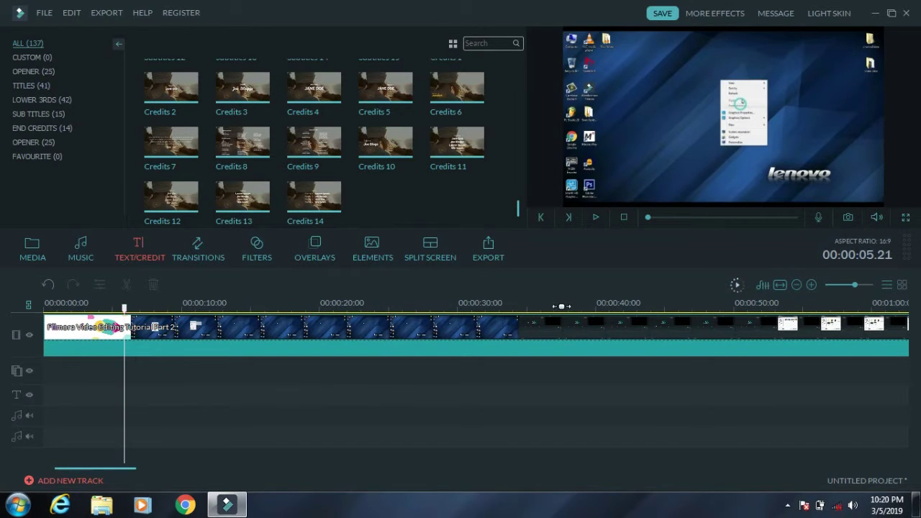
- Place the Credits 14 preset on the text track at the end of the video, at 00:09:47, and preview it
scroll(561, 306, down, 4)
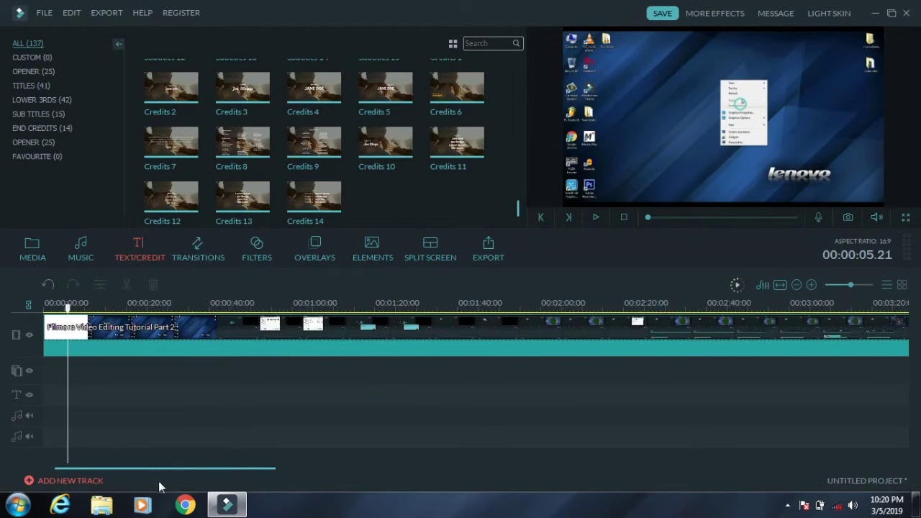
drag(189, 468, 692, 463)
scroll(473, 346, right, 2)
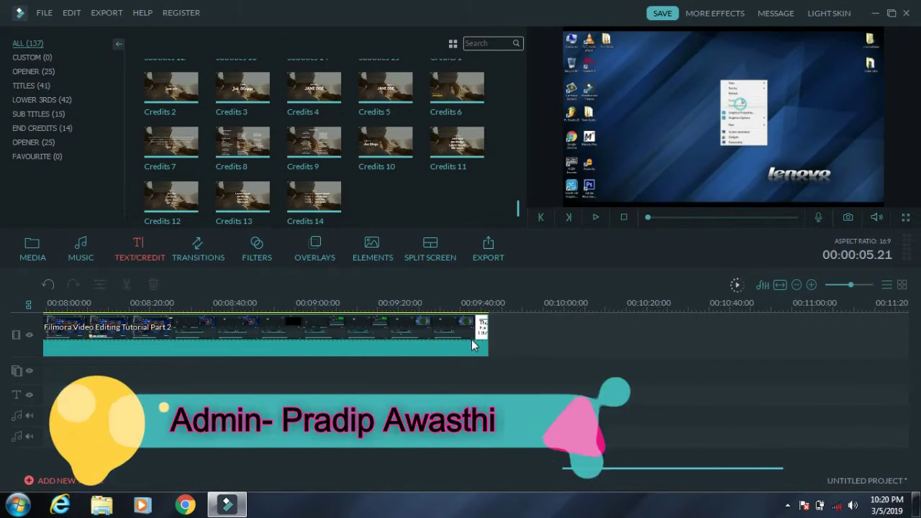
click(491, 302)
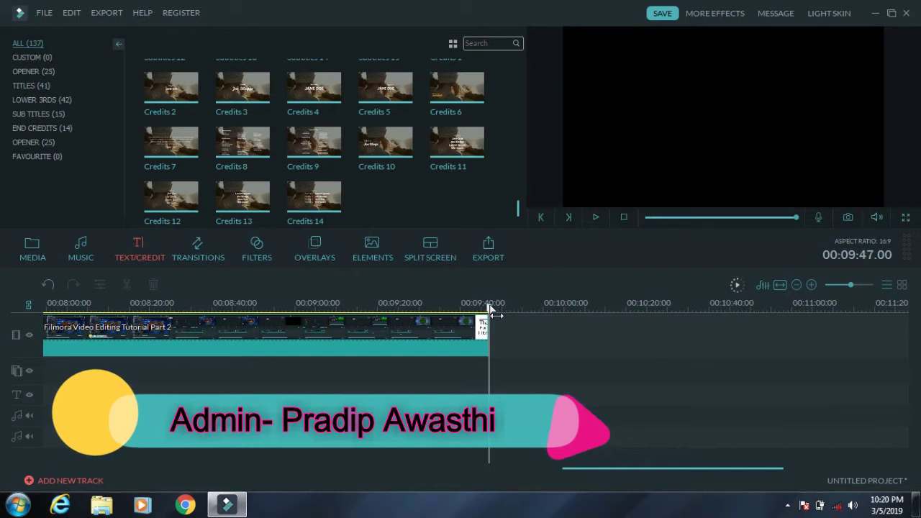
drag(439, 324, 506, 396)
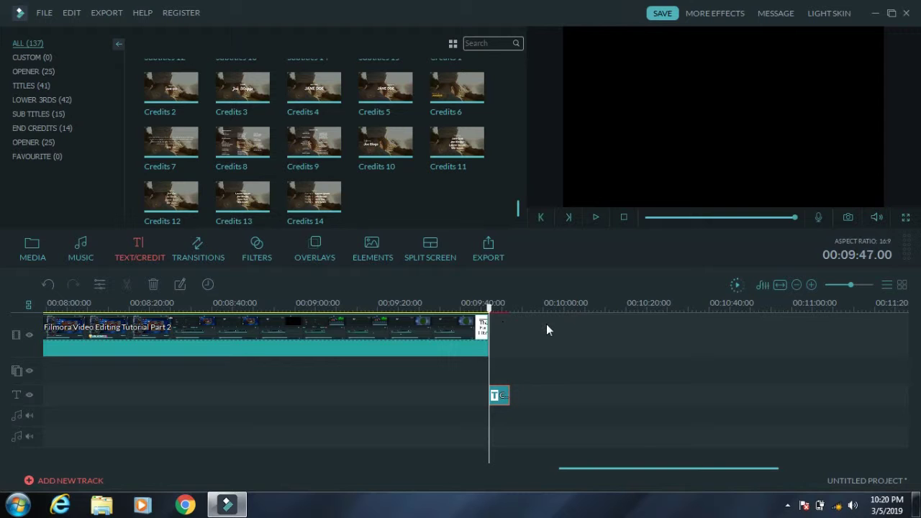
key(space)
key(space)
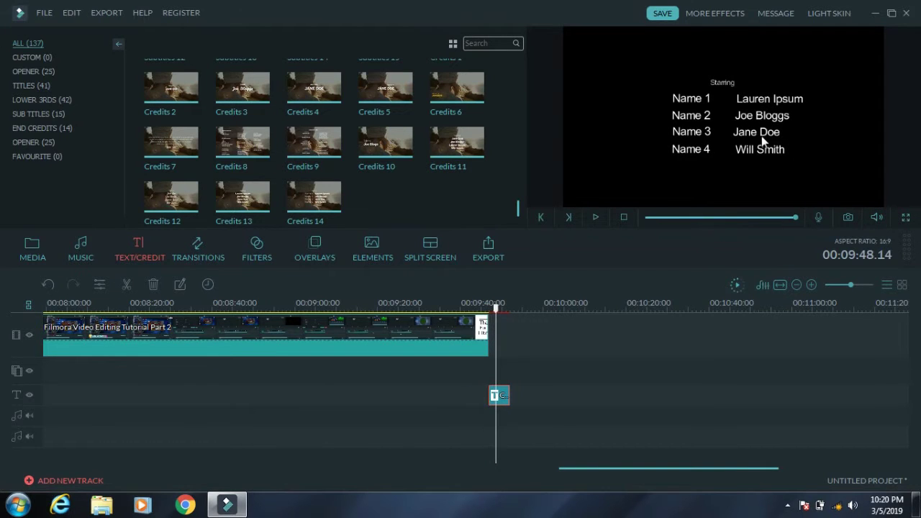
- Examine the heading, label and name text boxes of the end credits title, and close its basic settings
double_click(499, 396)
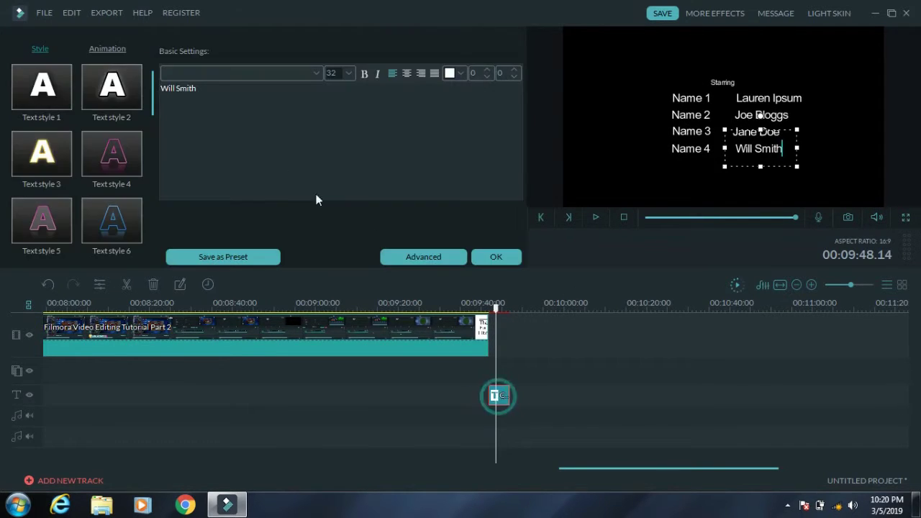
click(711, 98)
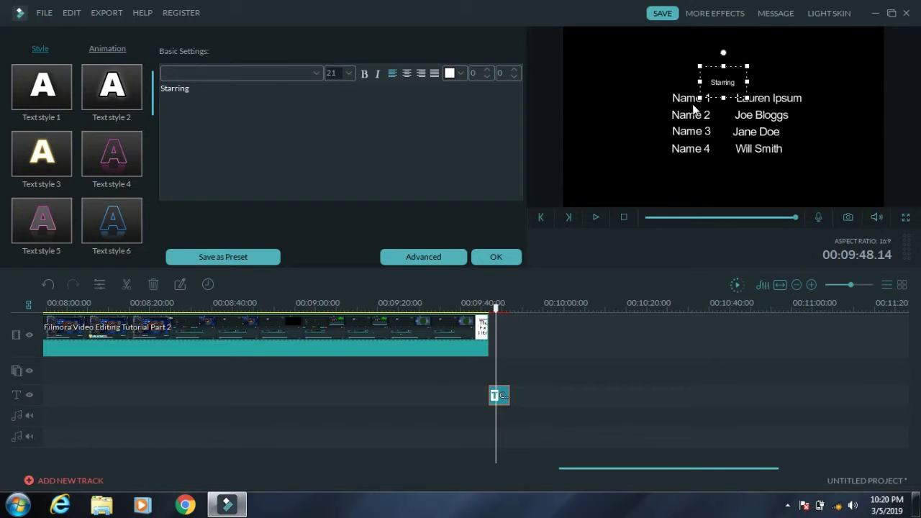
click(692, 107)
click(702, 146)
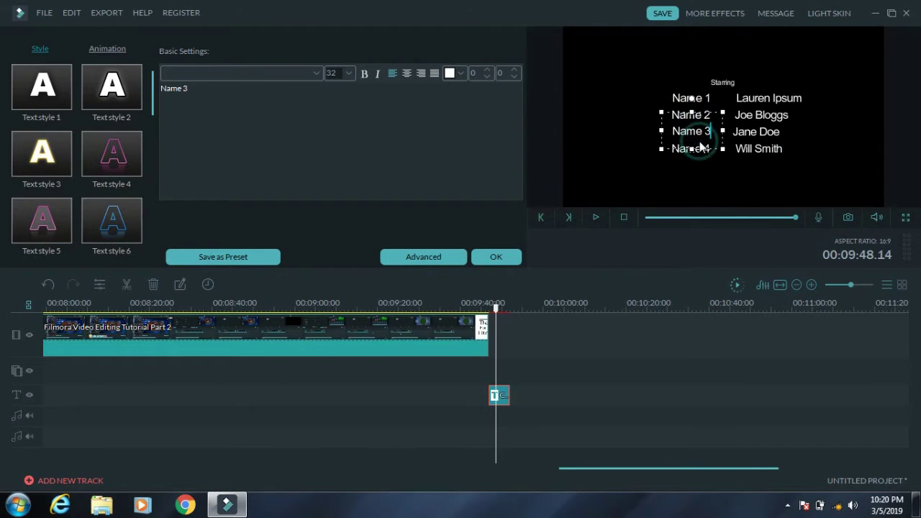
click(737, 135)
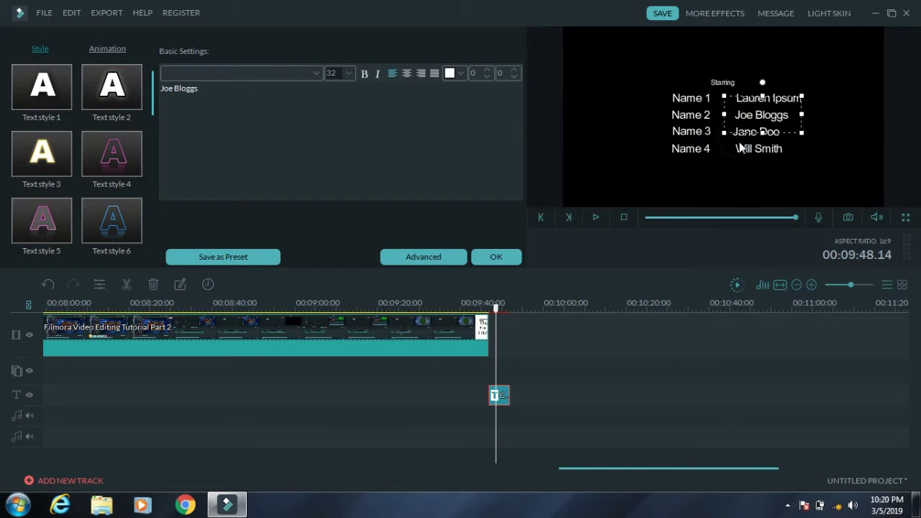
click(744, 133)
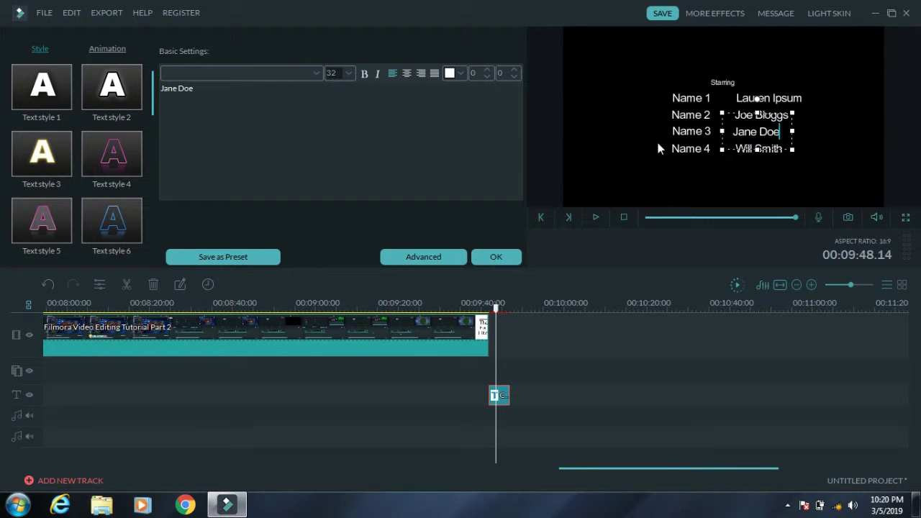
click(496, 258)
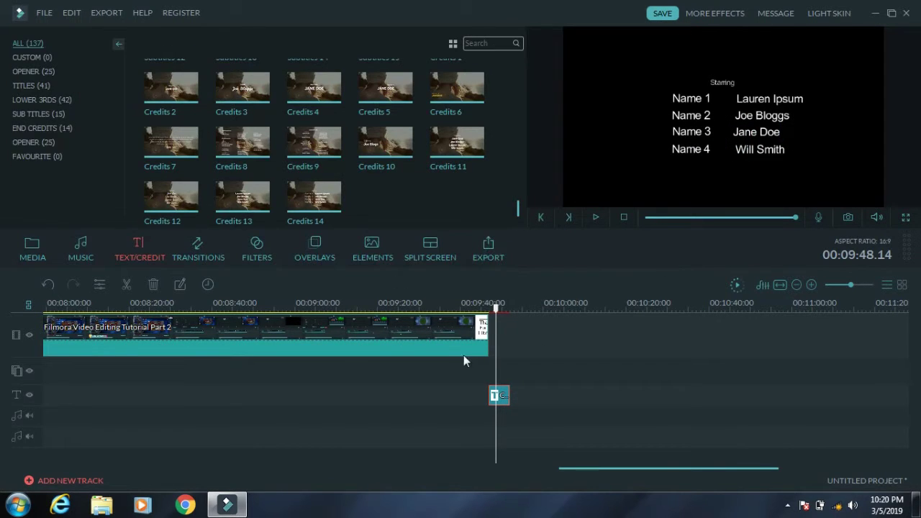
- Append the Gradient1 sample color to the end of the video, align the credits title above it, and preview the result
click(32, 247)
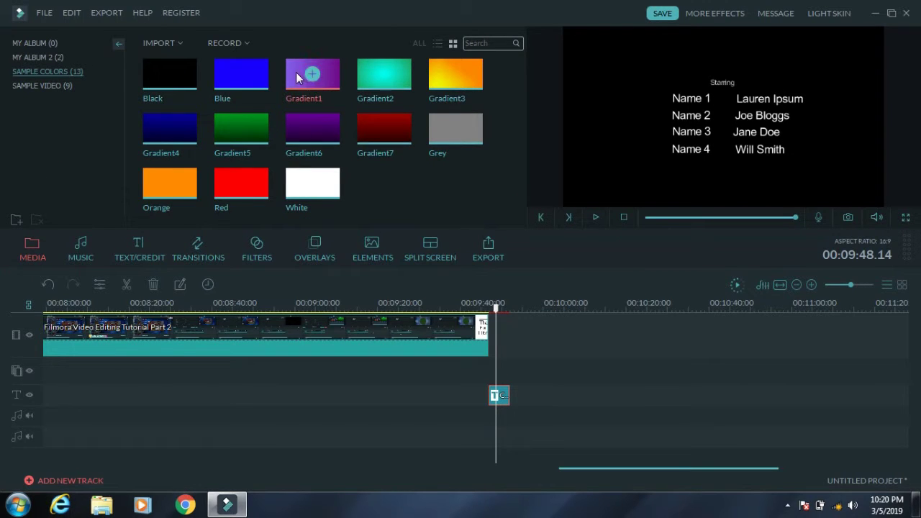
drag(295, 72, 496, 346)
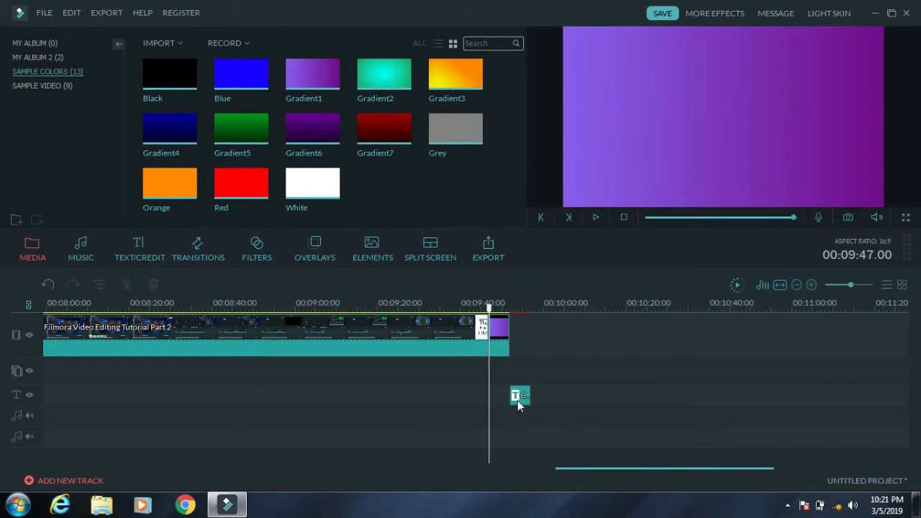
drag(517, 400, 497, 400)
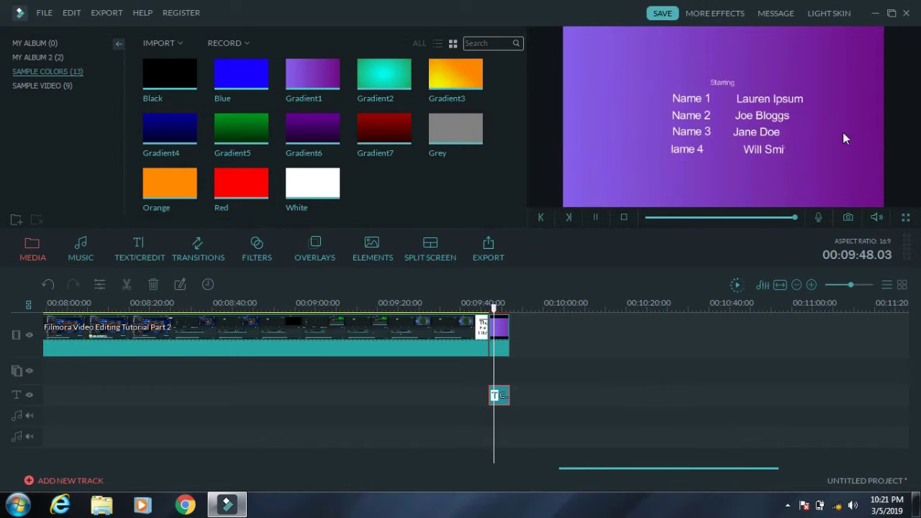
key(space)
- View the credits title's basic and advanced text settings, close them, and select the title together with the gradient clip
double_click(504, 398)
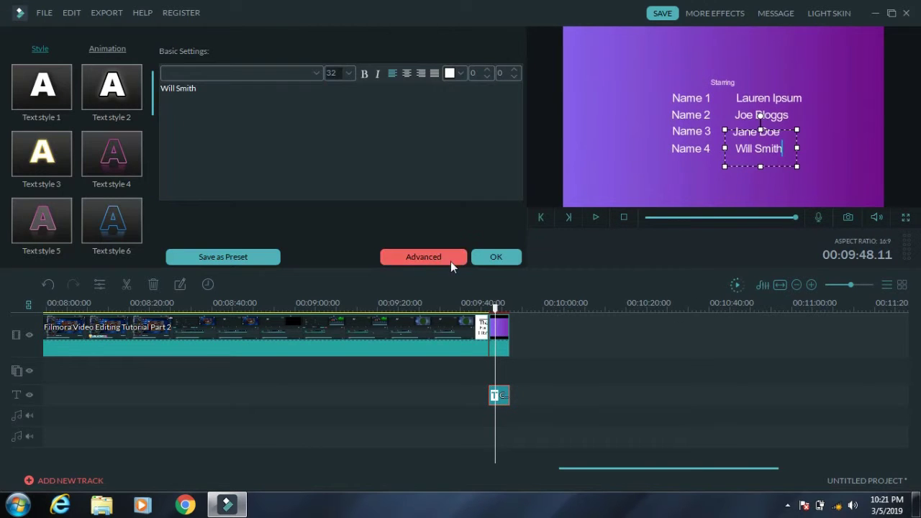
click(443, 259)
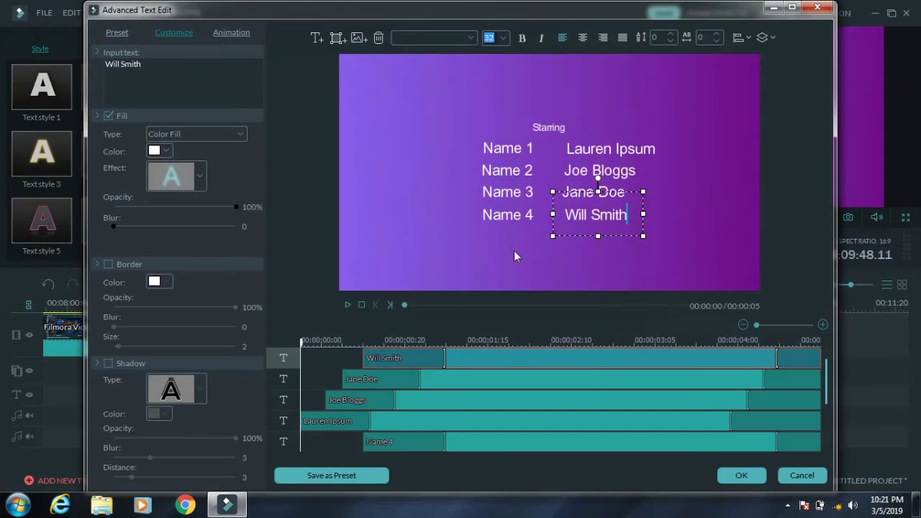
click(743, 476)
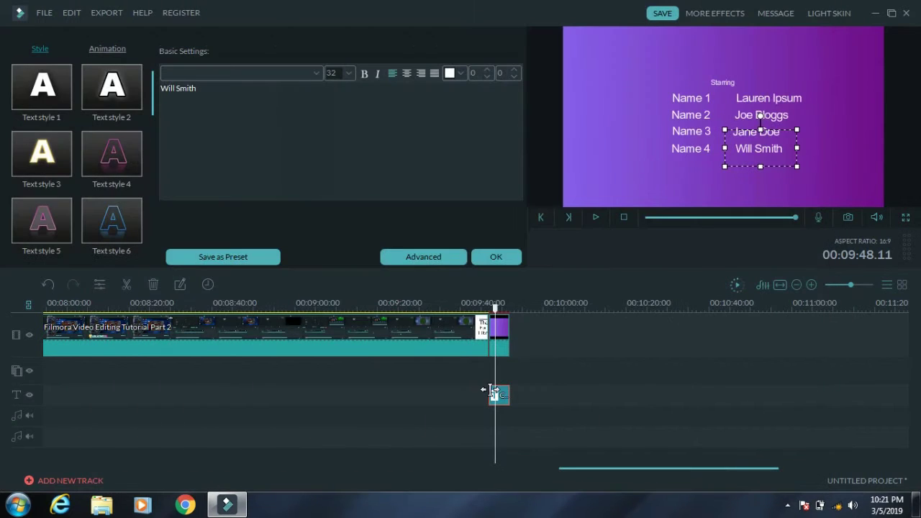
drag(541, 327, 502, 403)
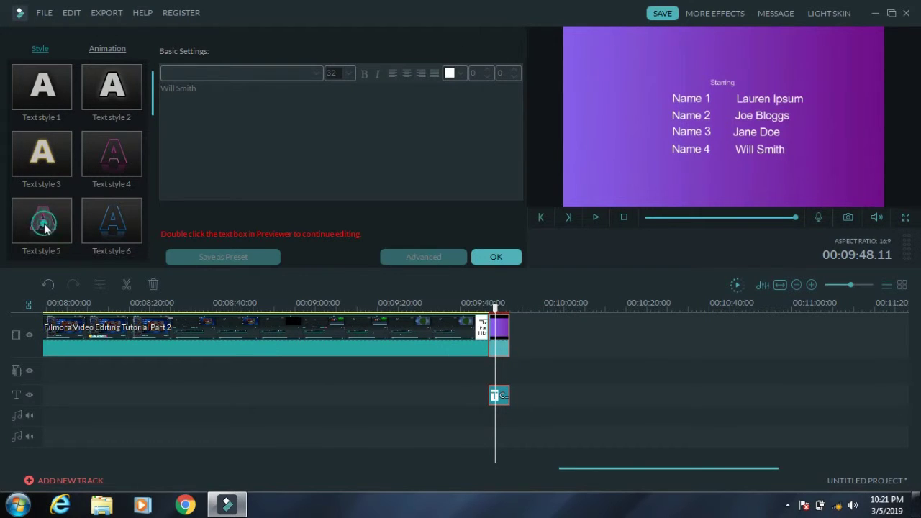
click(482, 258)
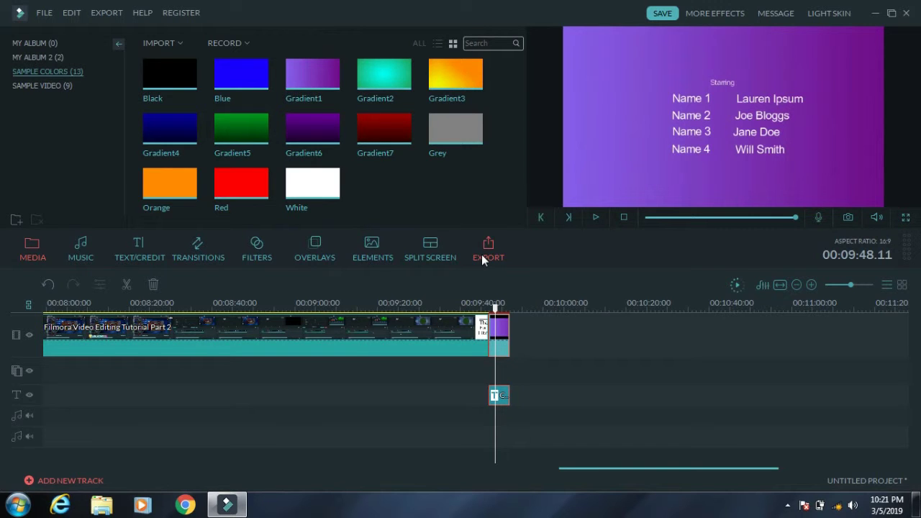
drag(563, 326, 496, 406)
drag(539, 353, 547, 396)
- Return to the first text presets, move the playhead to the start of the timeline, and preview Opener 2
click(128, 257)
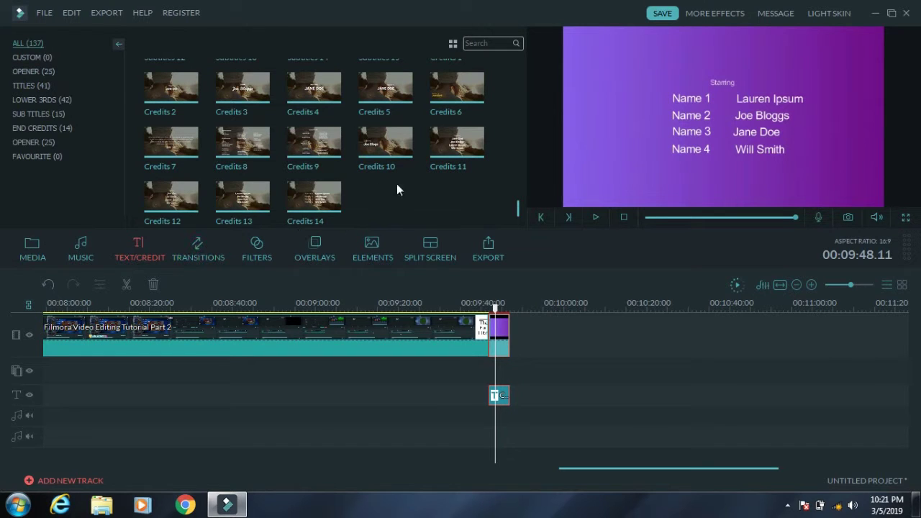
drag(515, 215, 516, 71)
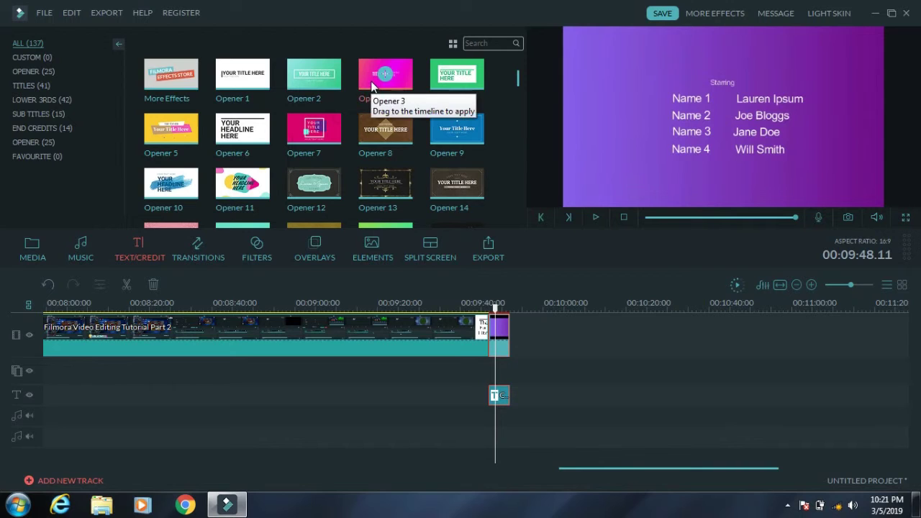
key(Home)
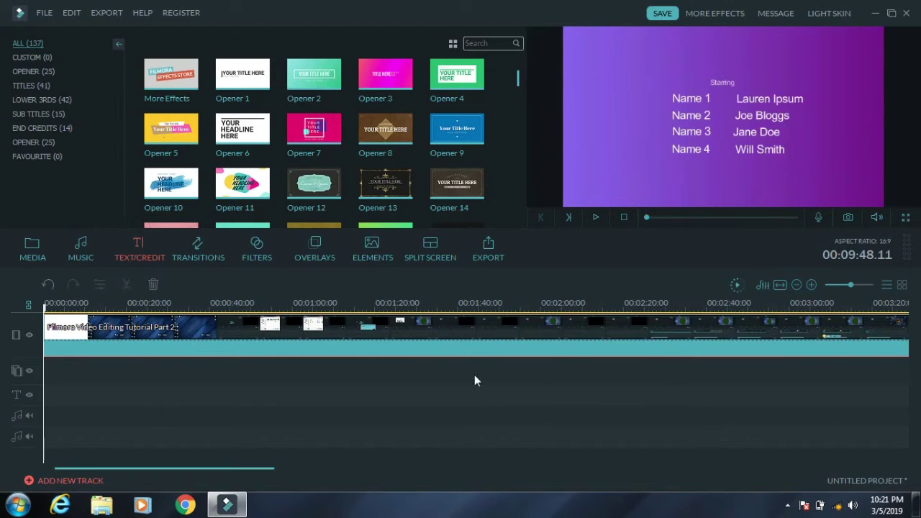
click(322, 76)
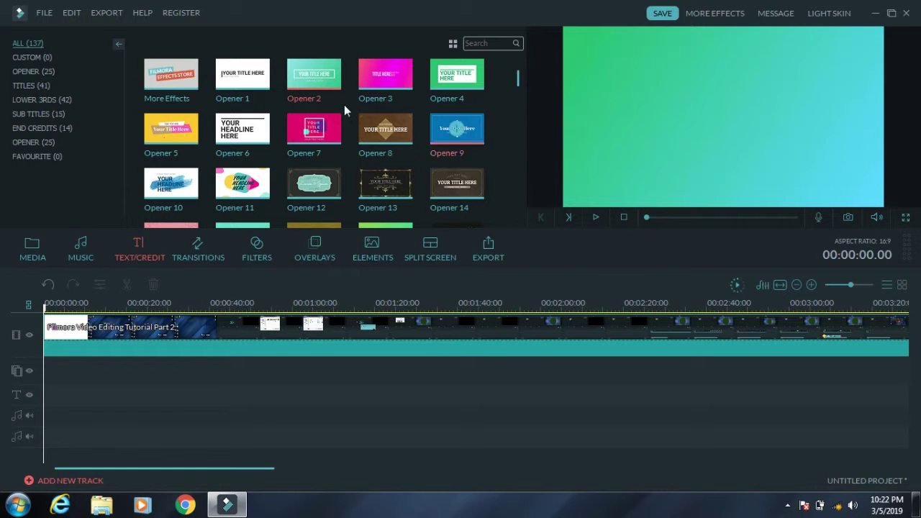
- Browse the text preset categories from openers, titles, lower thirds, subtitles and end credits to the favourite and custom presets
click(38, 71)
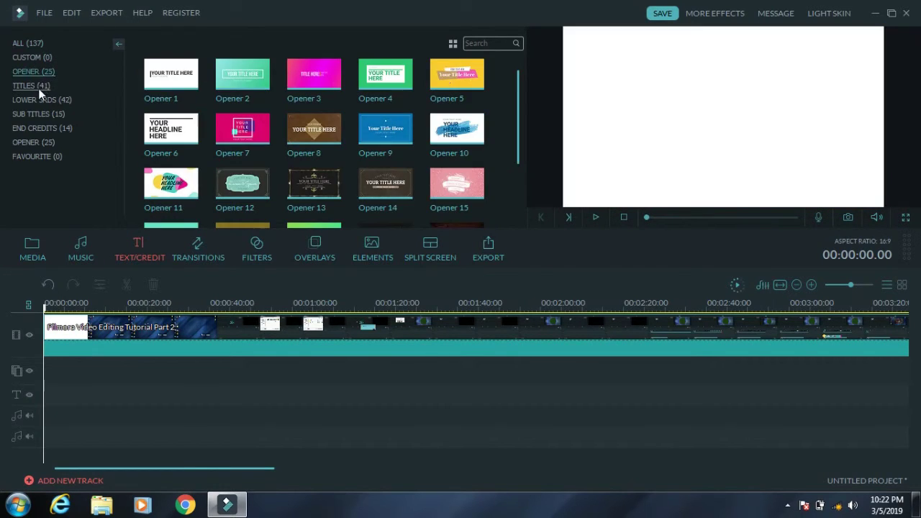
click(39, 86)
click(37, 101)
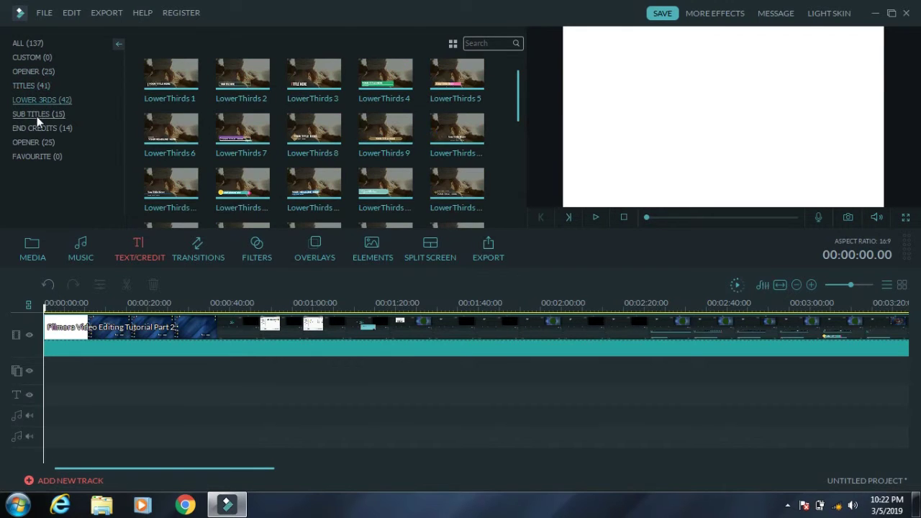
click(38, 114)
click(35, 130)
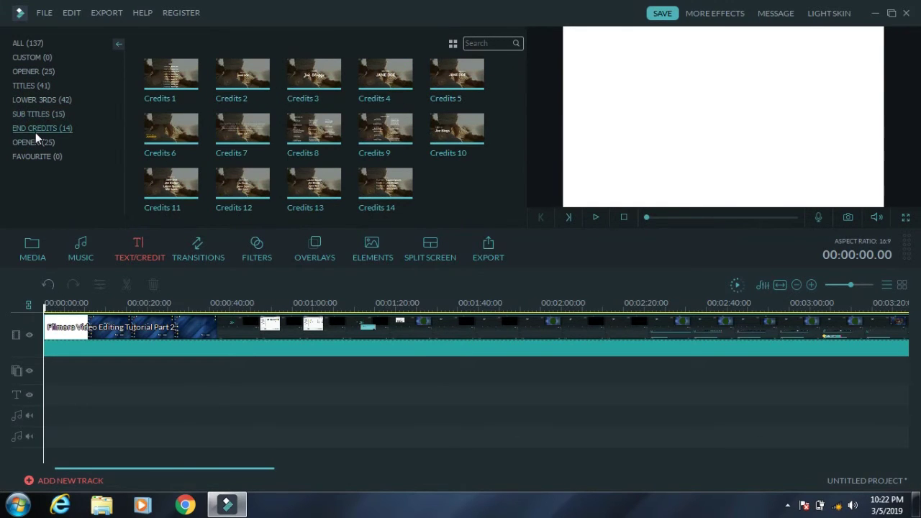
click(36, 143)
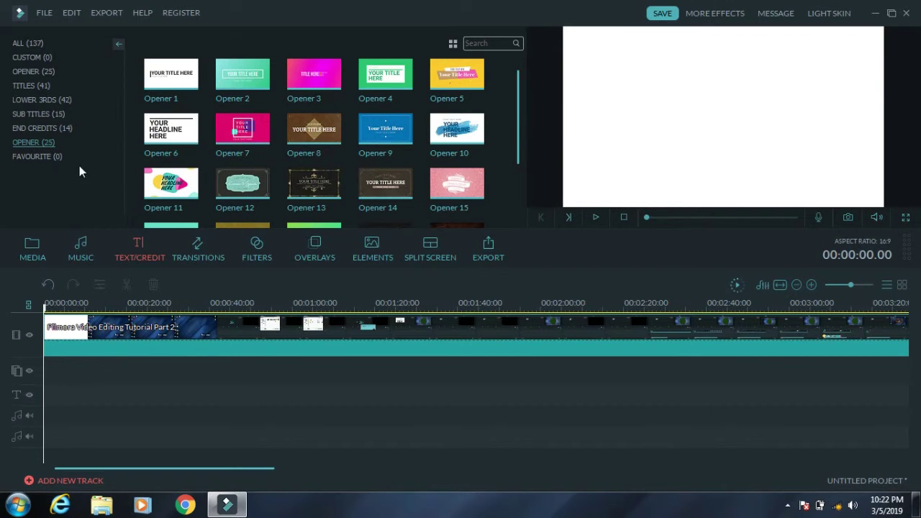
click(51, 157)
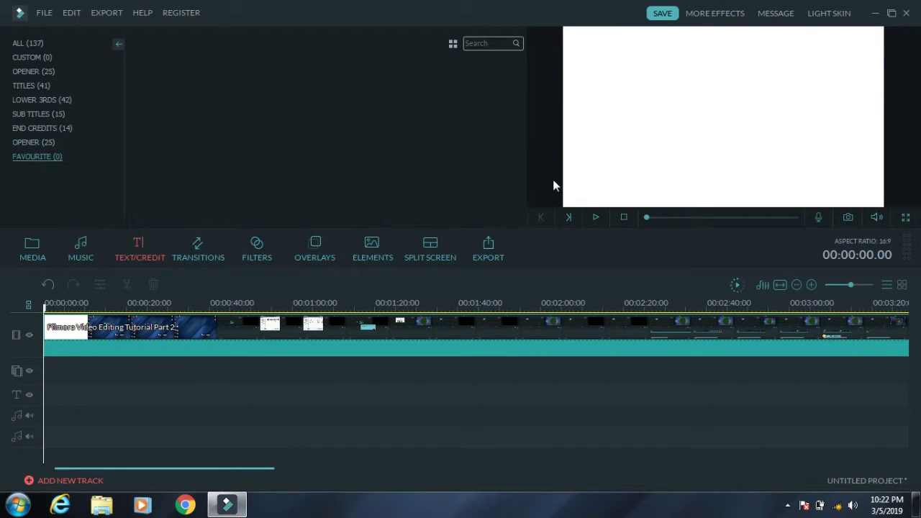
click(45, 60)
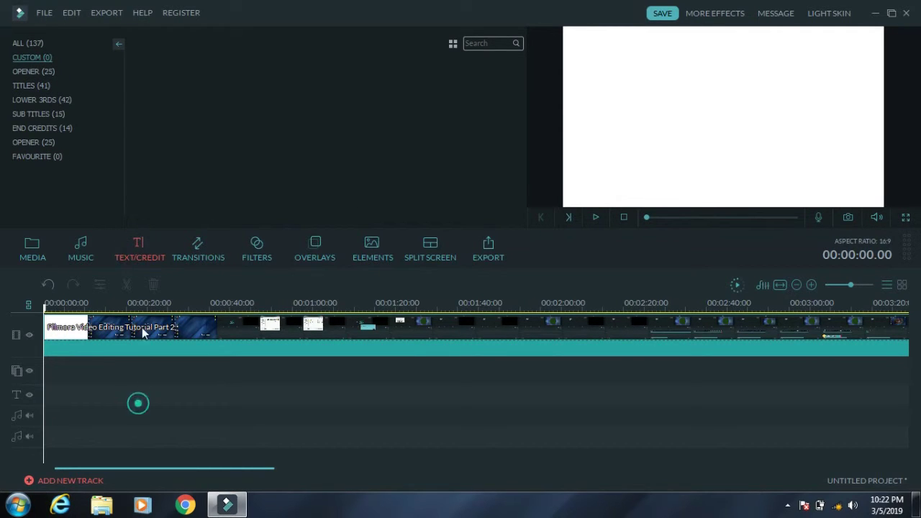
- Show all text presets, preview the Title 12 preset, and pause the preview partway through its animation
click(141, 255)
click(23, 44)
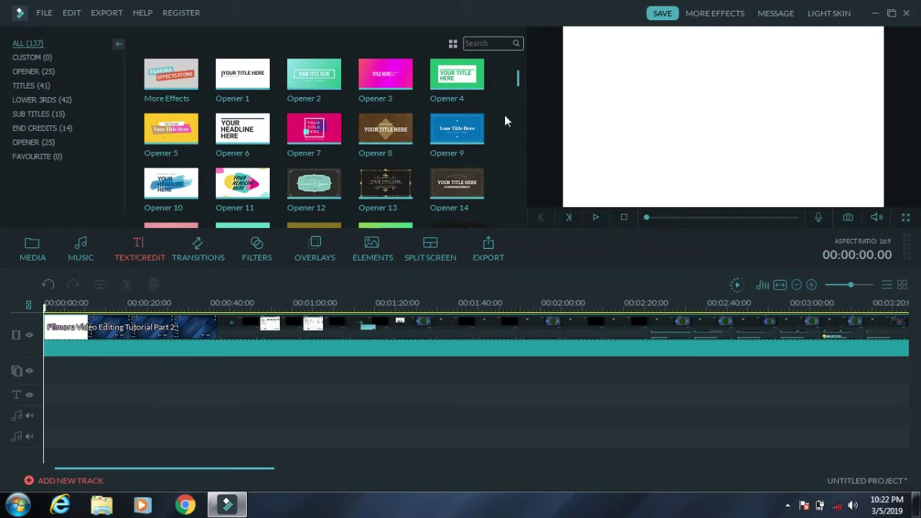
drag(517, 82, 517, 105)
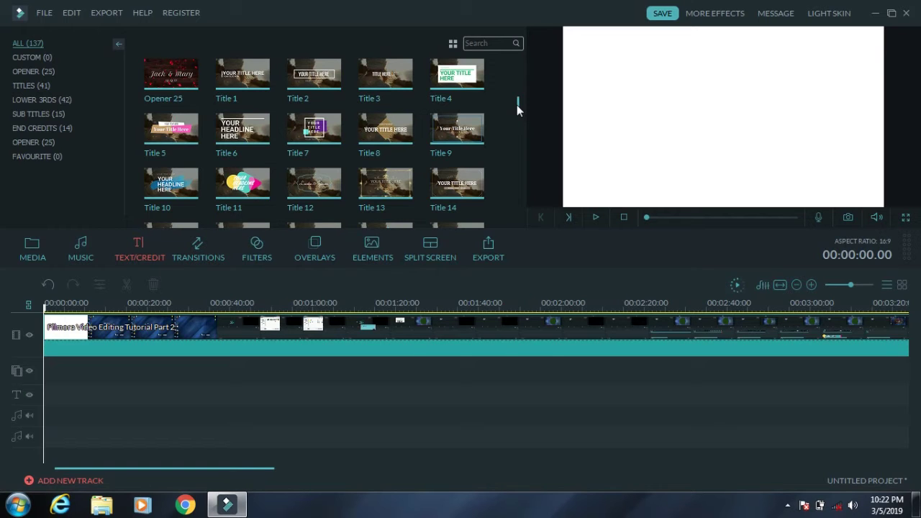
click(299, 188)
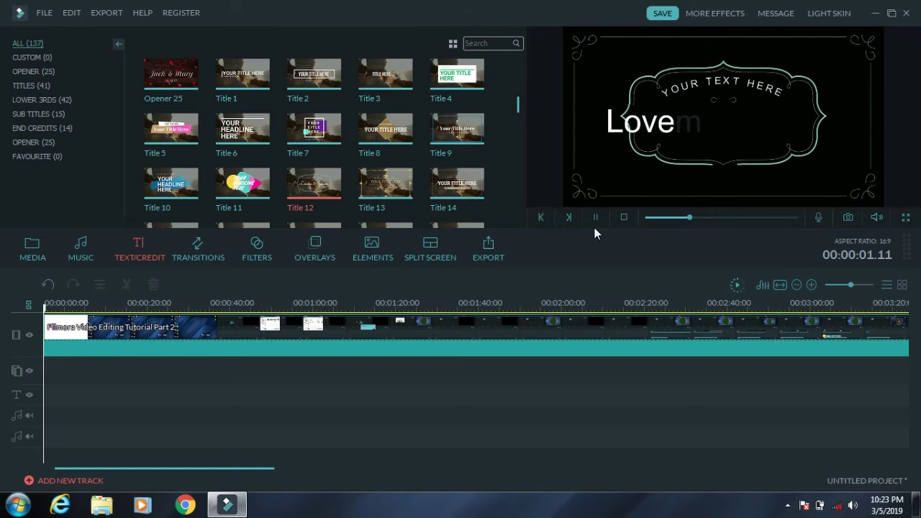
click(596, 217)
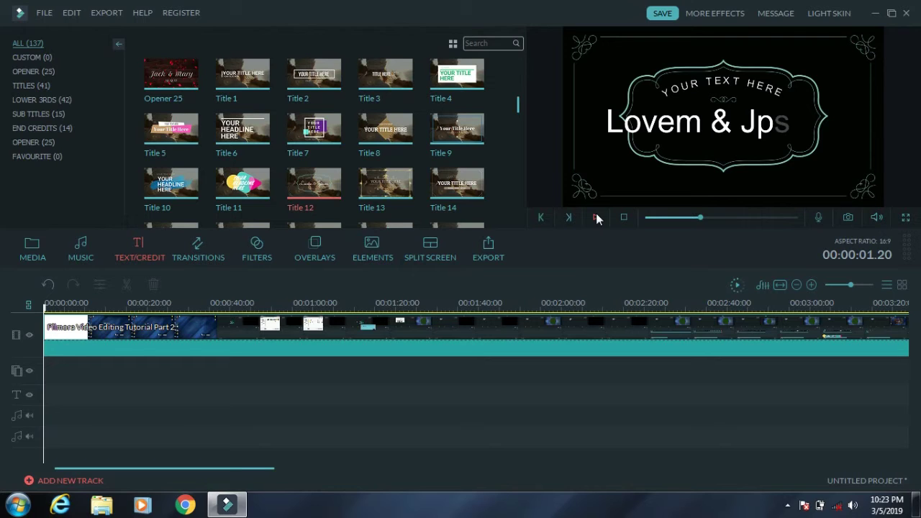
click(583, 258)
drag(516, 110, 518, 85)
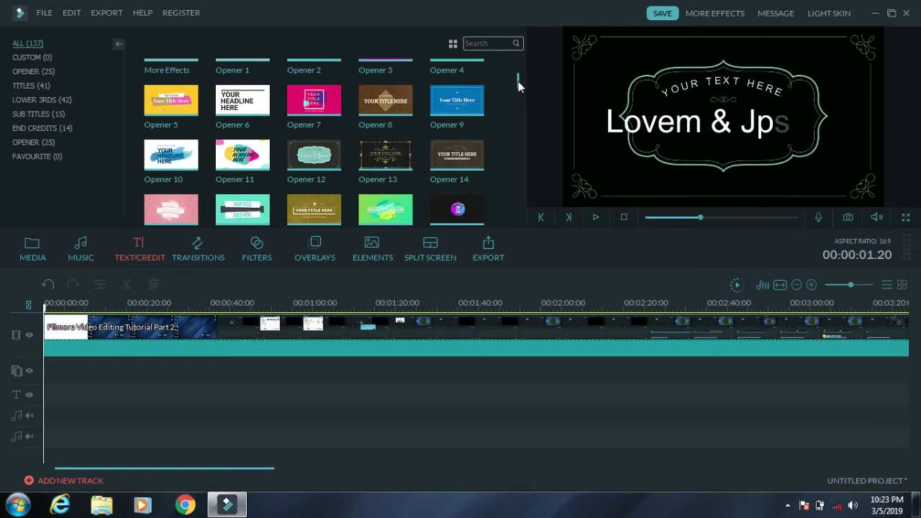
drag(517, 90, 517, 71)
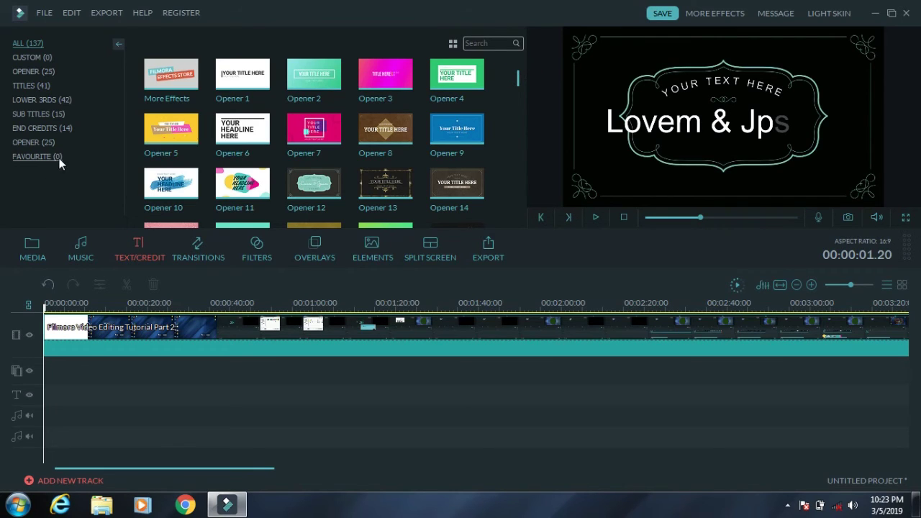
click(55, 191)
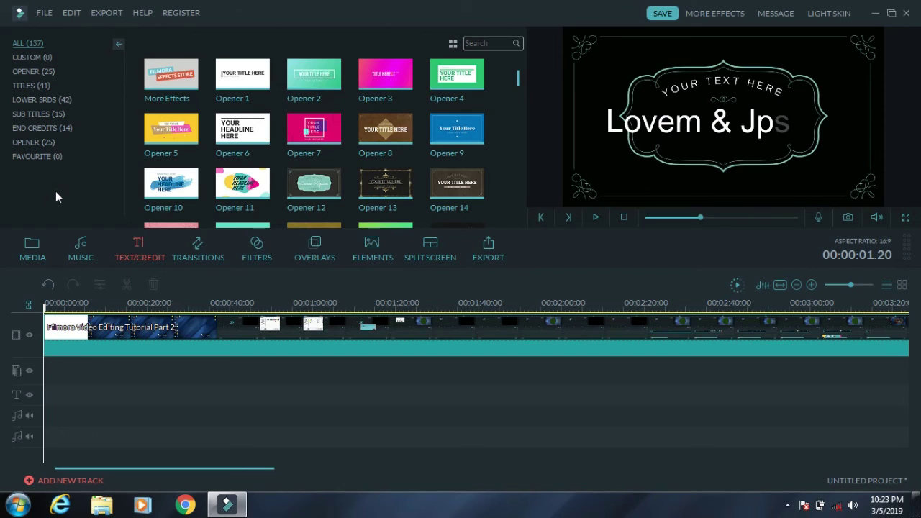